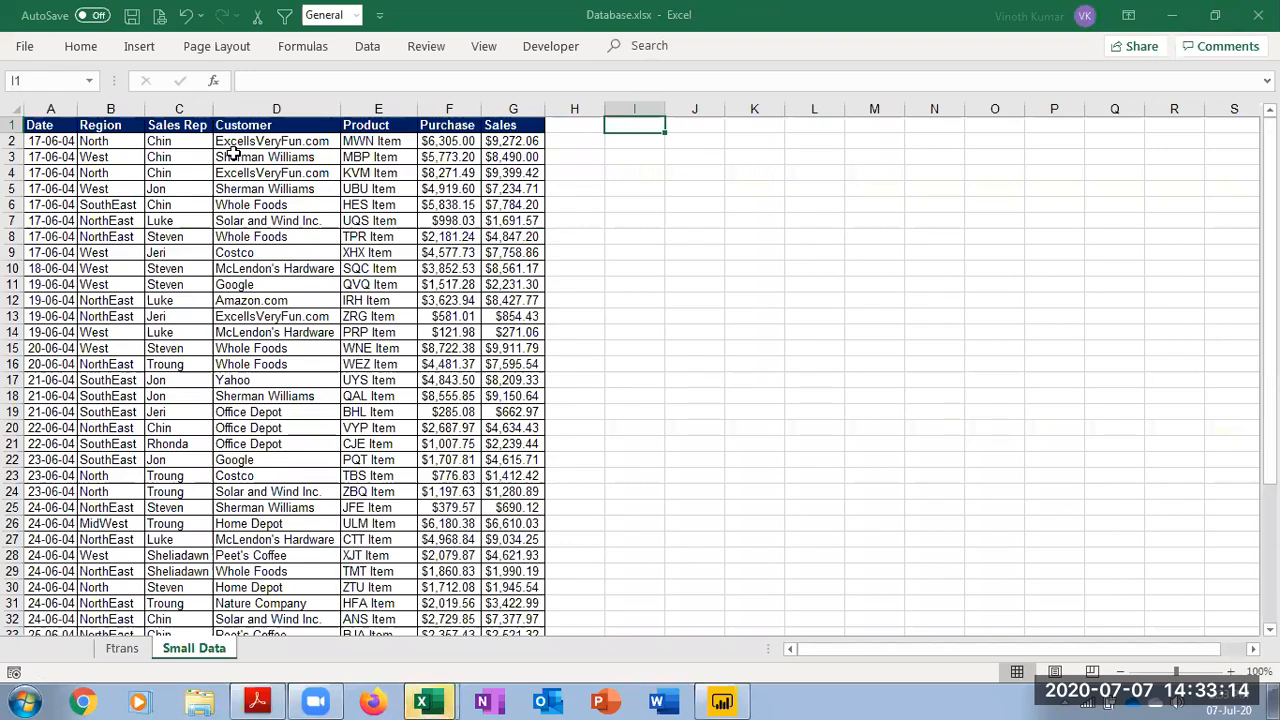
Examine the extent of the sales data on the Small Data and Ftrans sheets of Database.xlsx
left_click(512, 170)
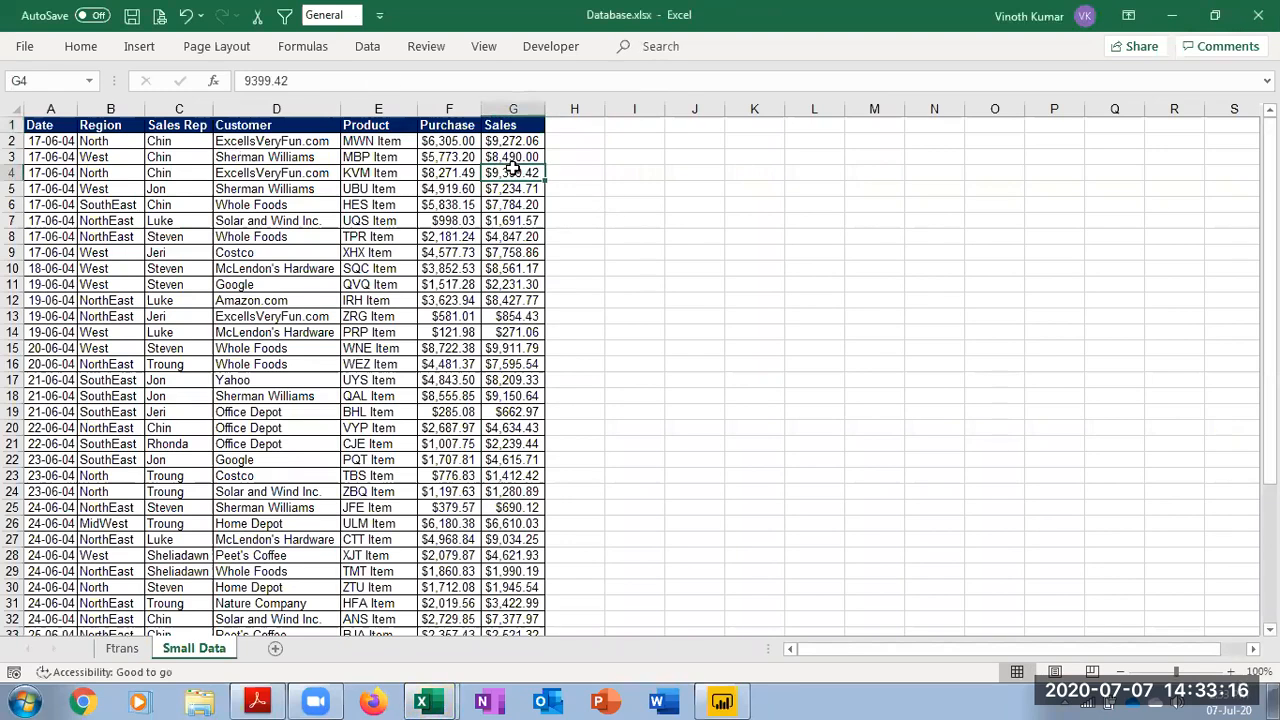
key("ctrl+Down")
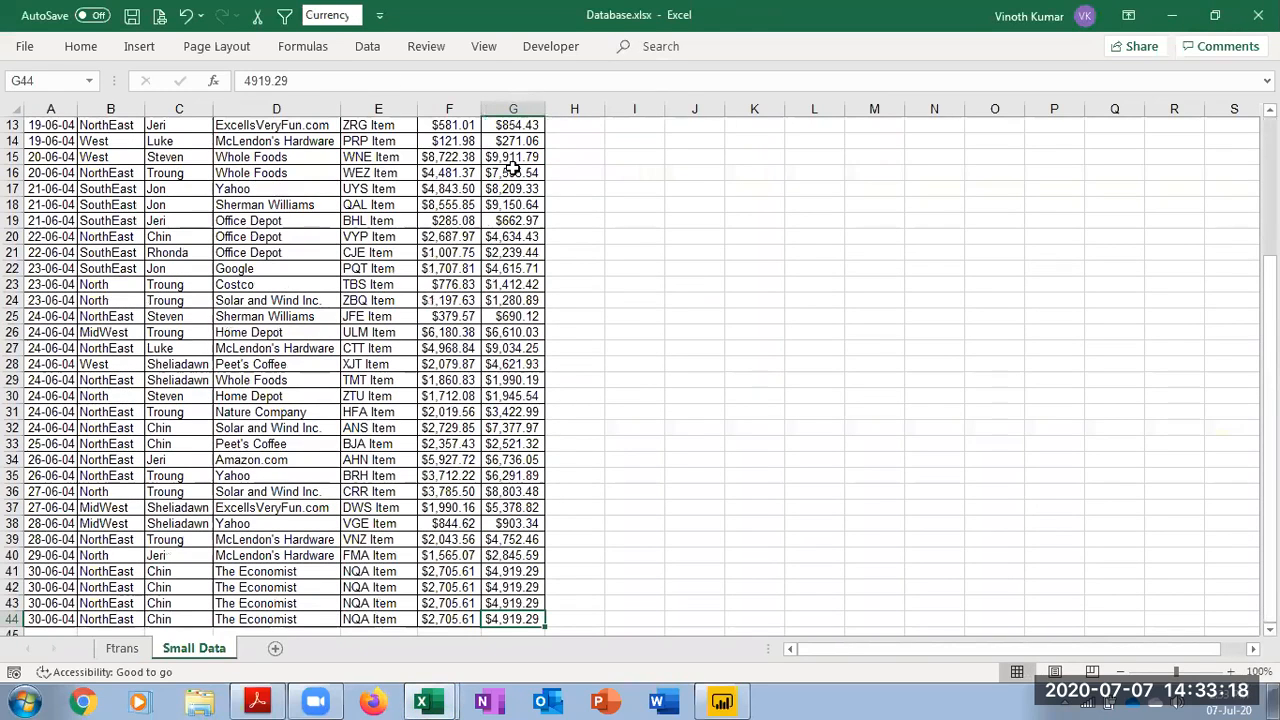
key("ctrl+Home")
key("ctrl+Page_Up")
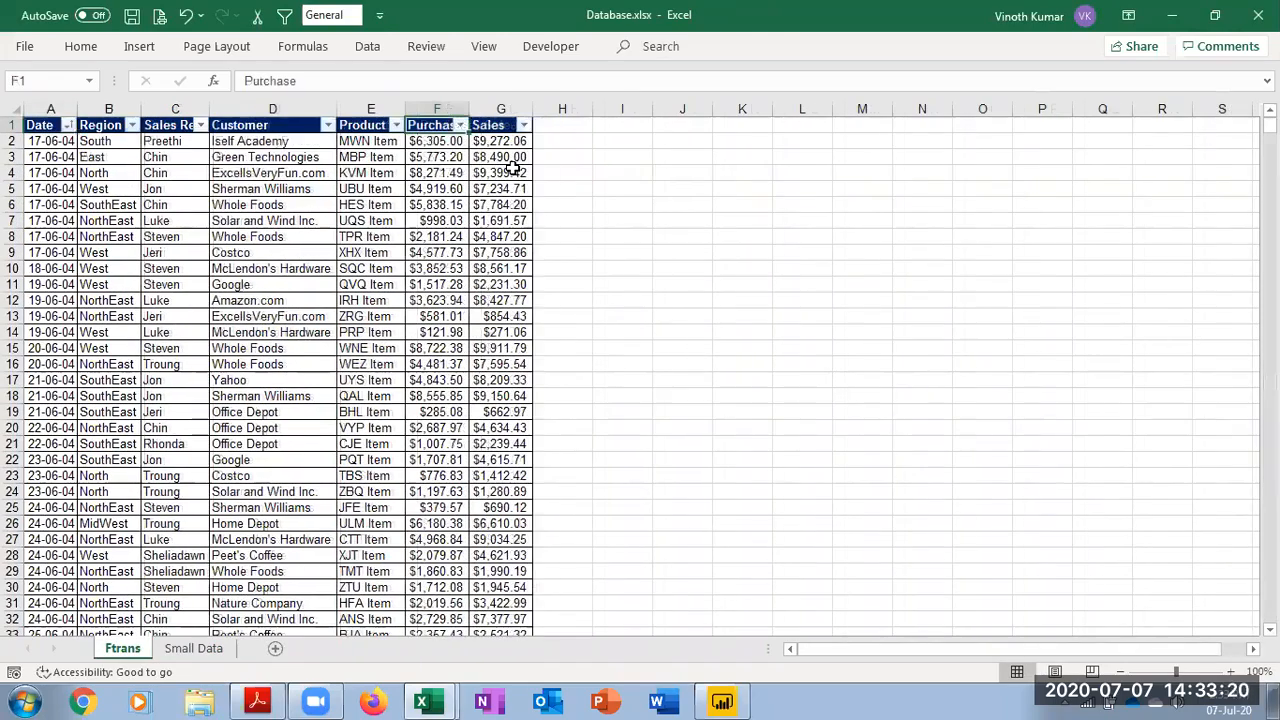
key("ctrl+Down")
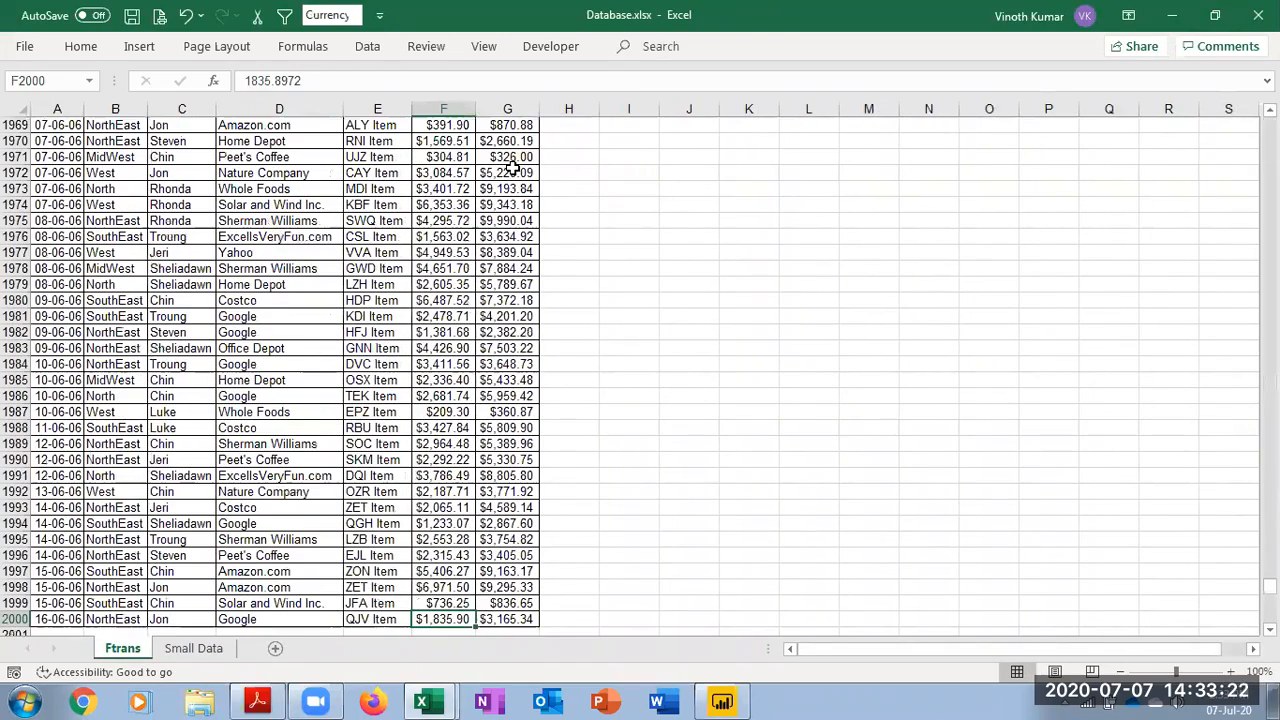
key("ctrl+Up")
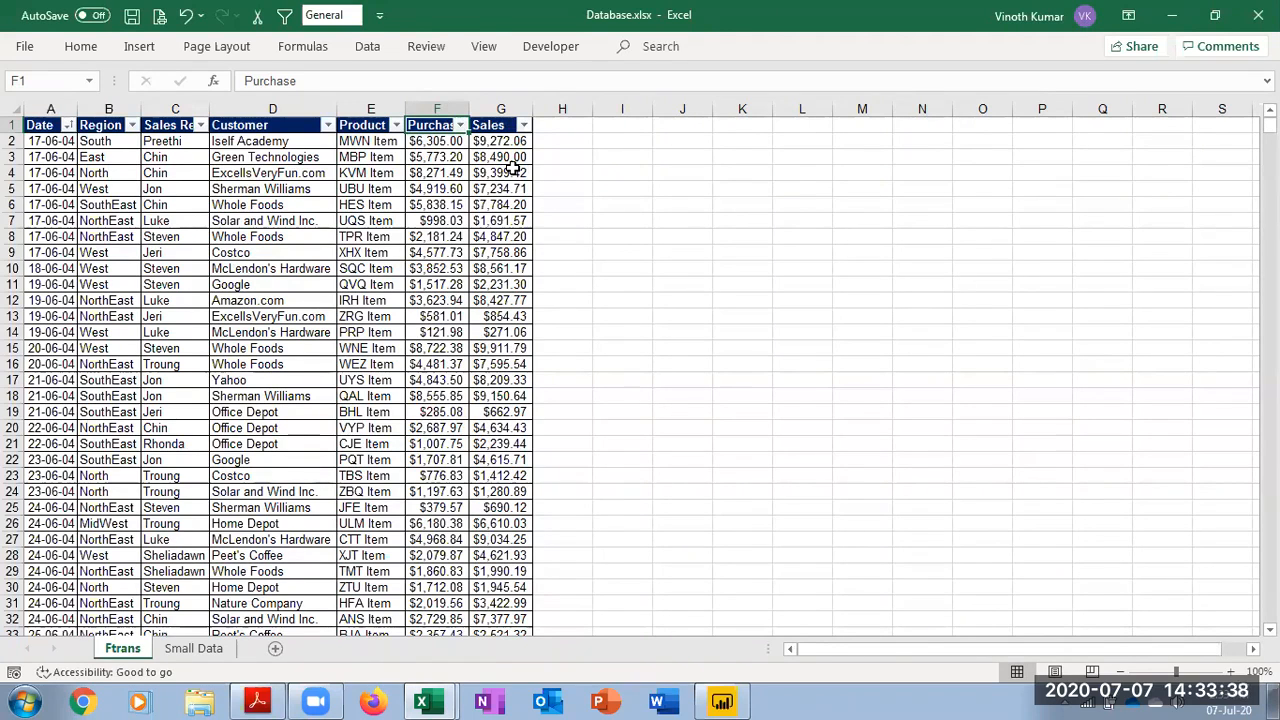
key("Down")
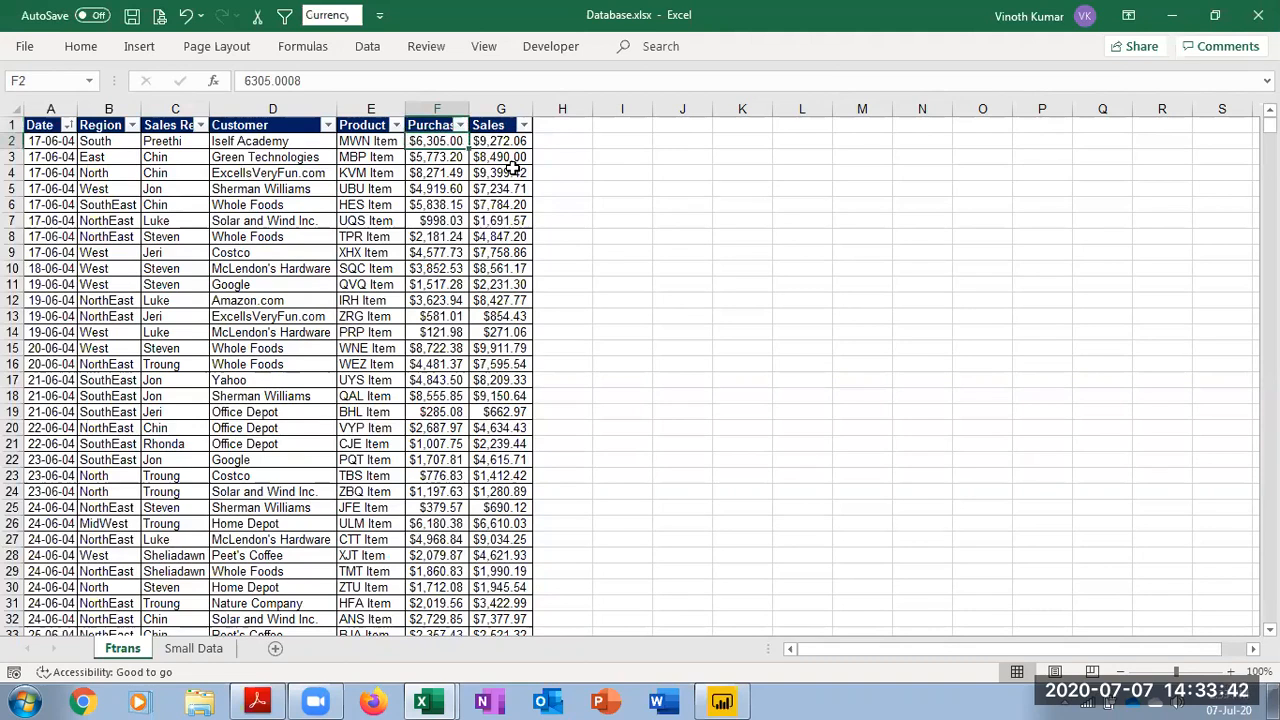
key("ctrl+Down")
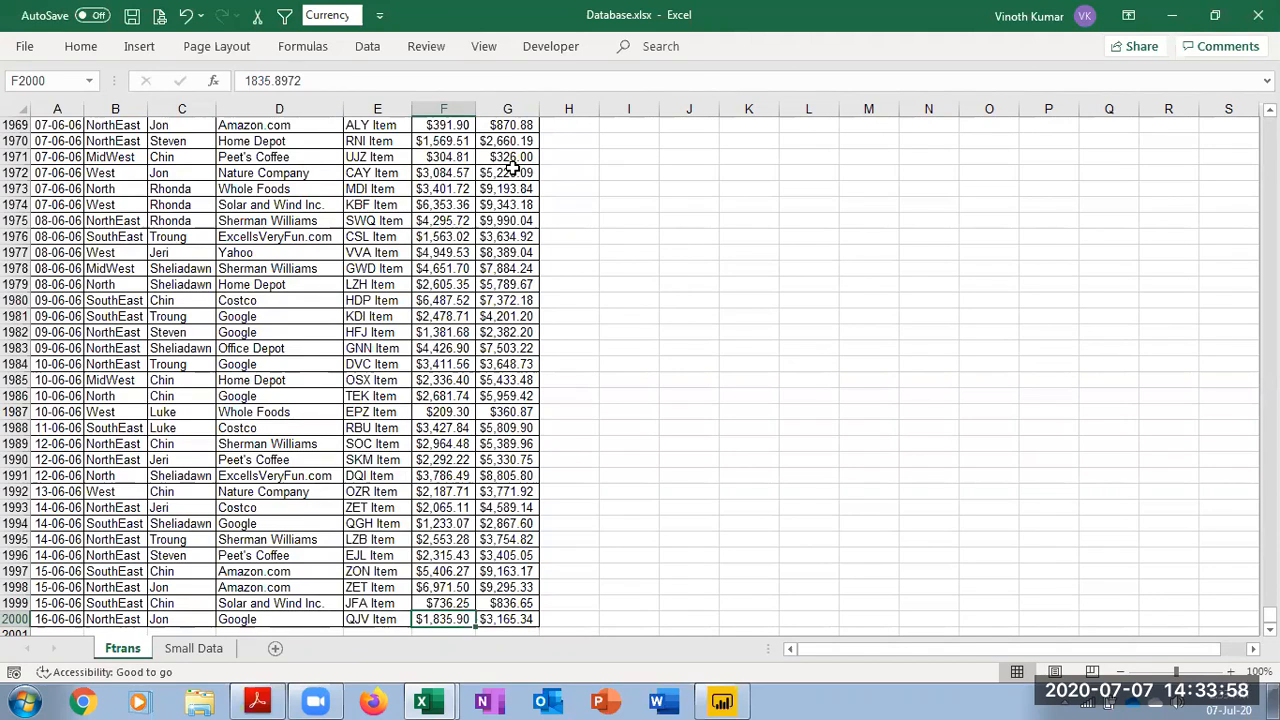
left_click(207, 650)
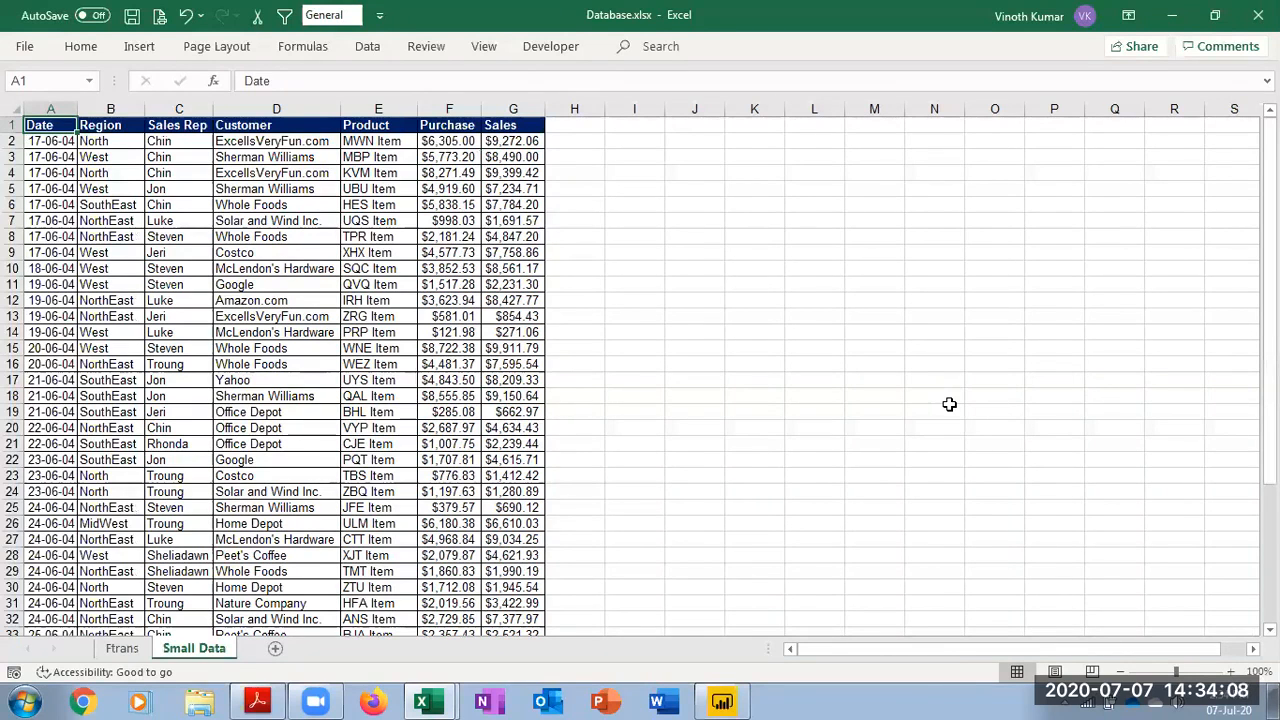
Switch to Power BI Desktop and open Database.xlsx from the Desktop as an Excel data source
left_click(1258, 15)
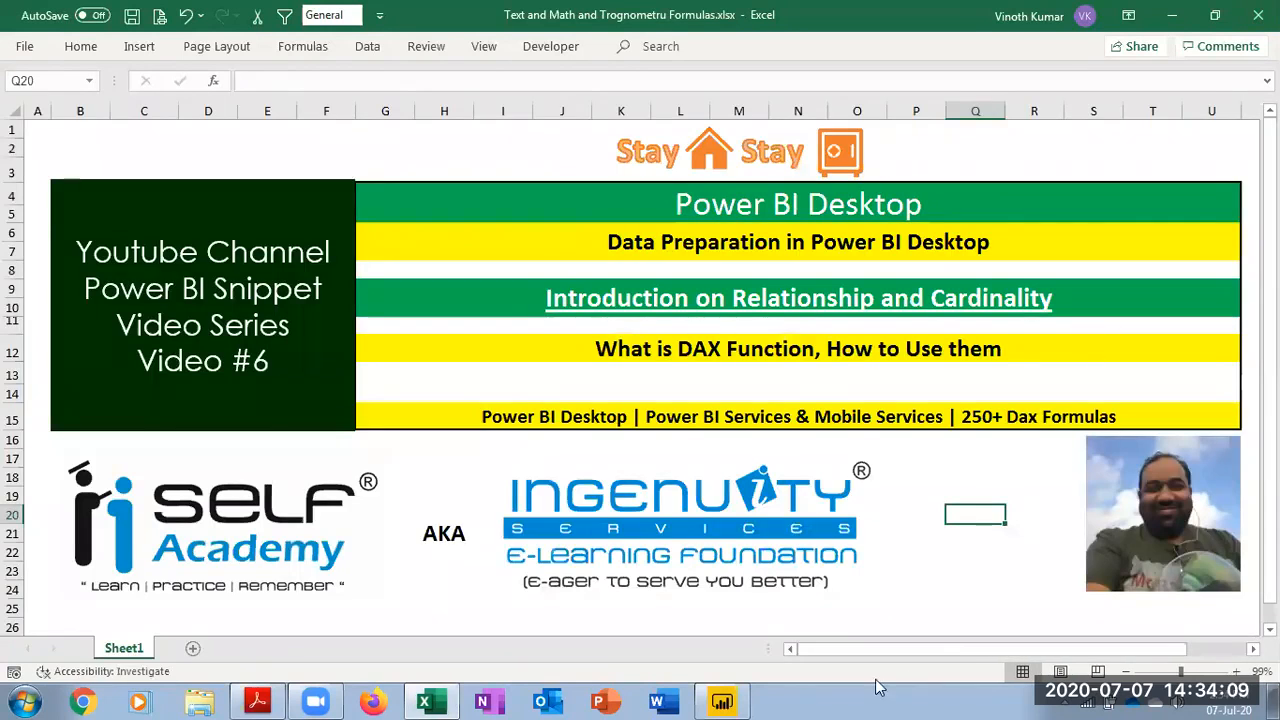
left_click(722, 700)
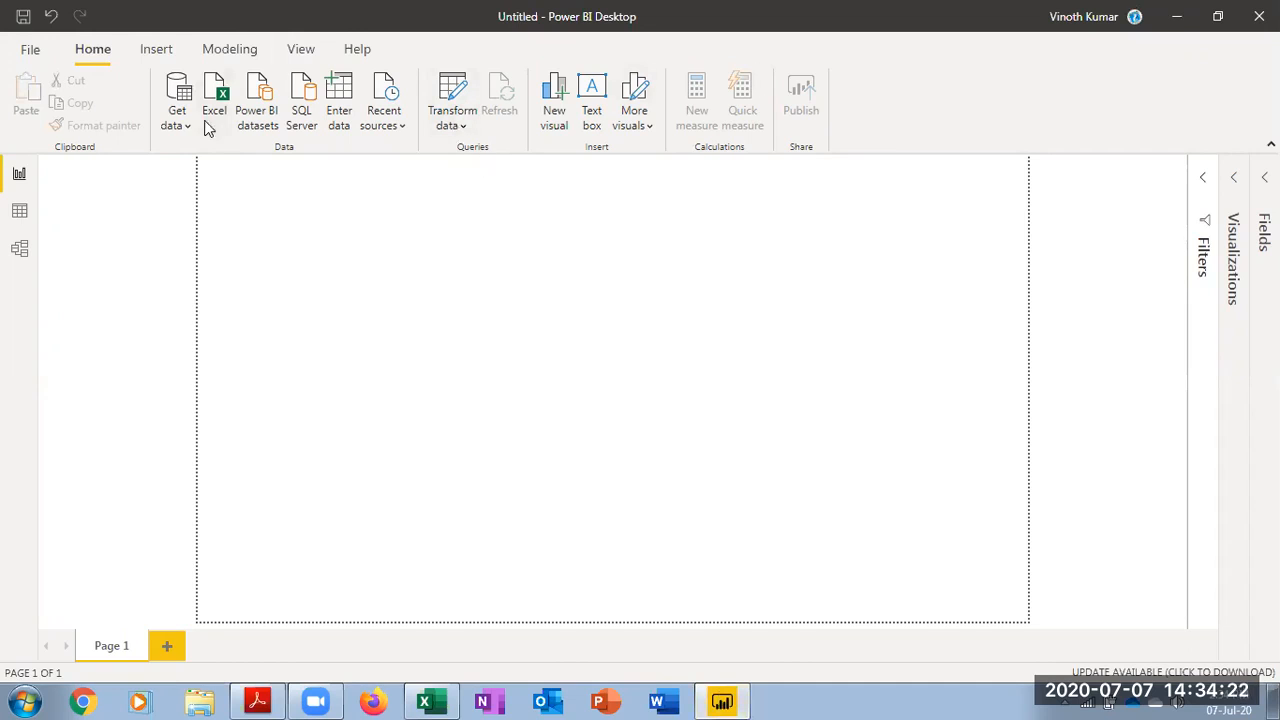
left_click(181, 122)
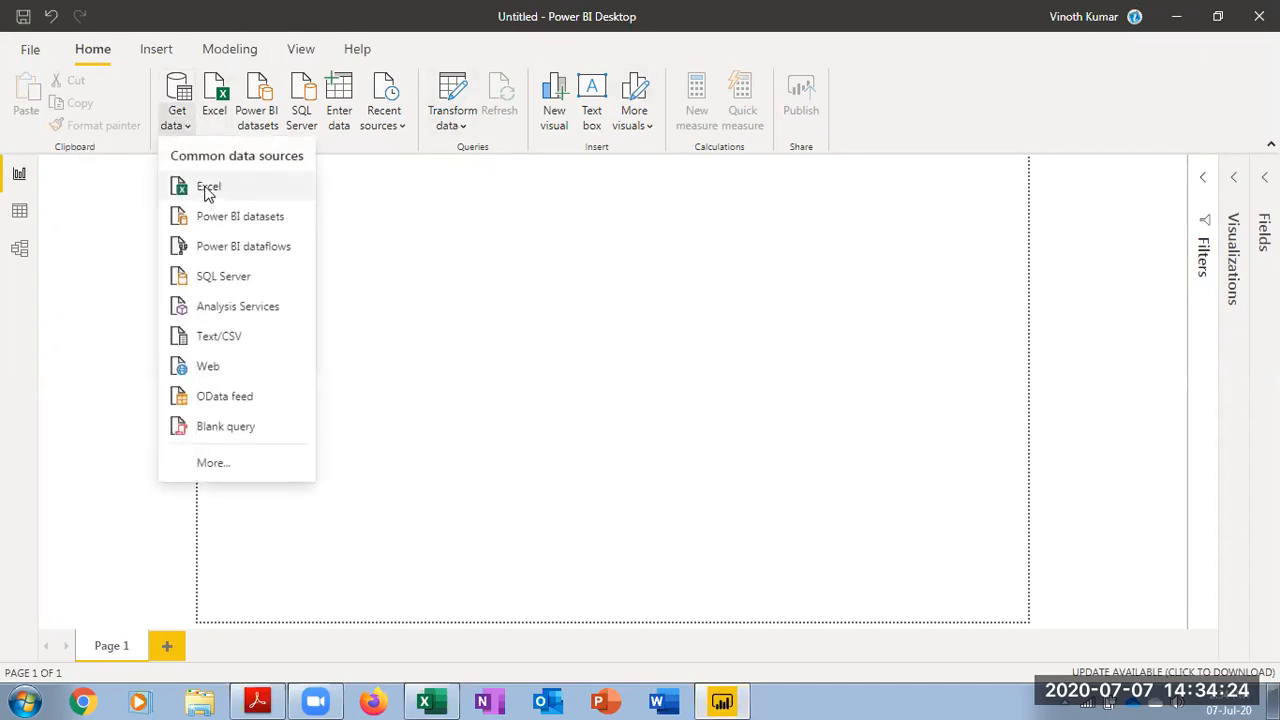
left_click(209, 190)
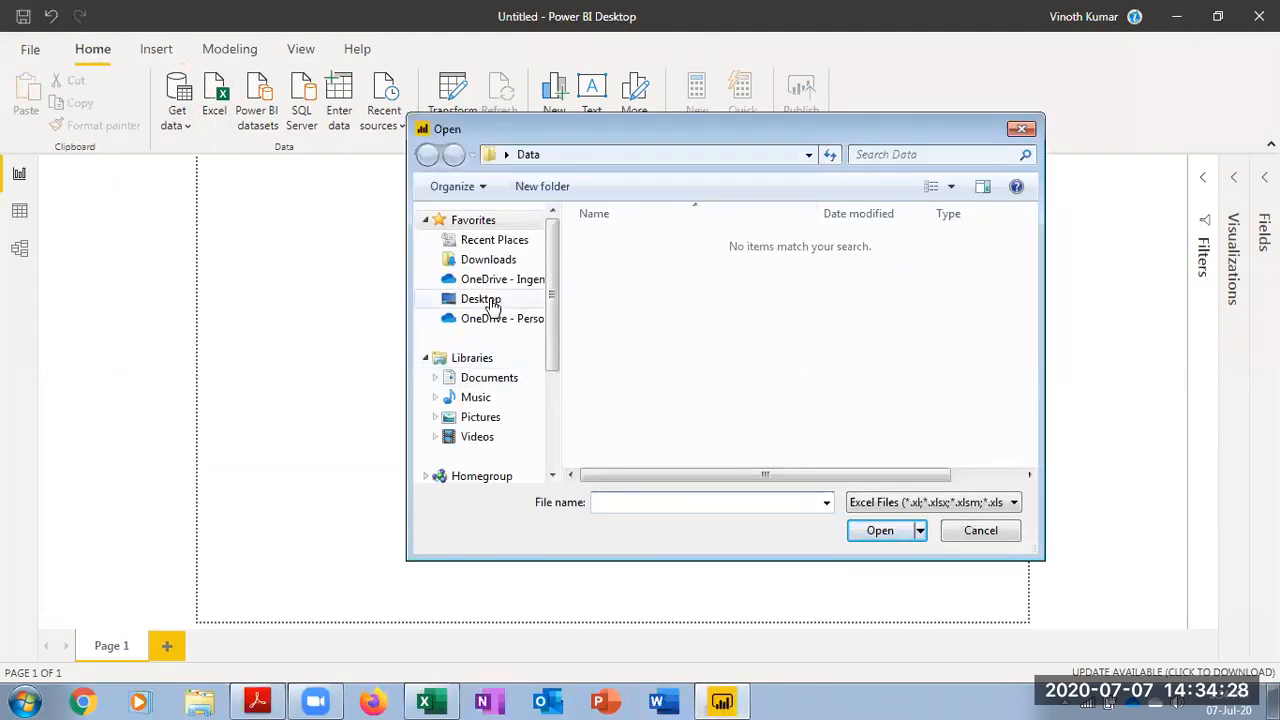
left_click(484, 299)
left_click(641, 296)
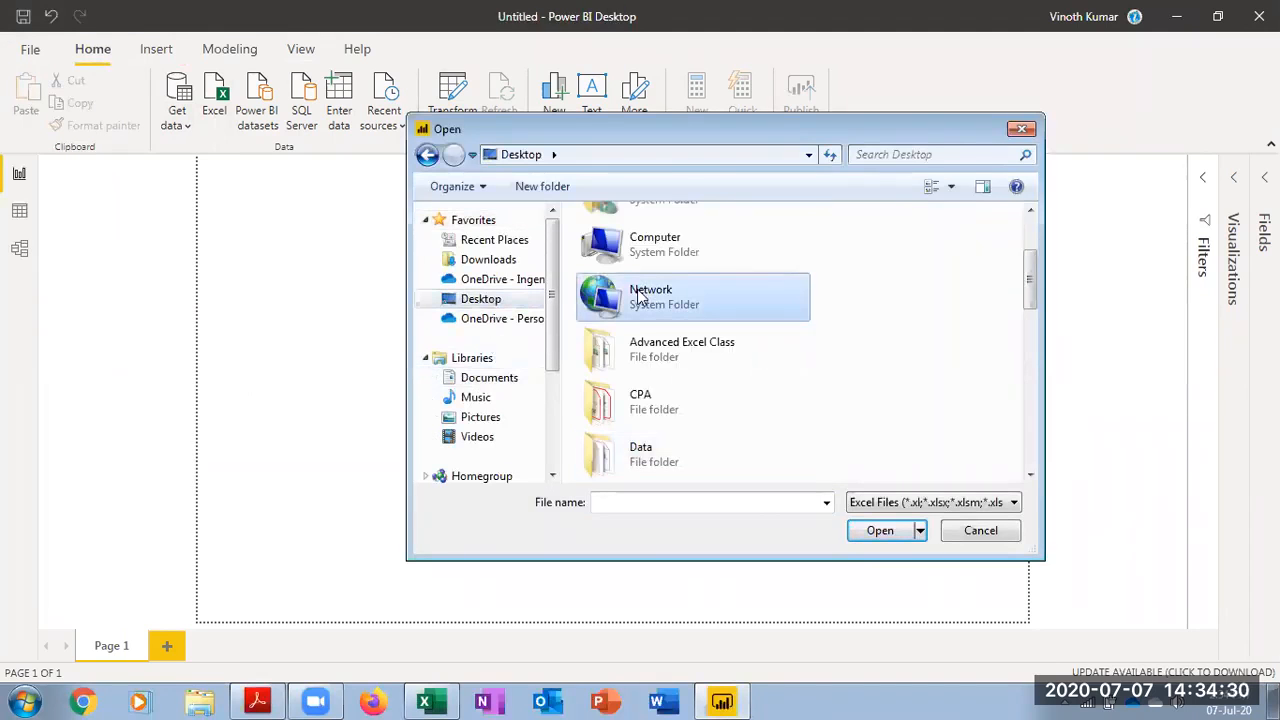
scroll(1016, 366, "up", 3)
scroll(1016, 364, "down", 5)
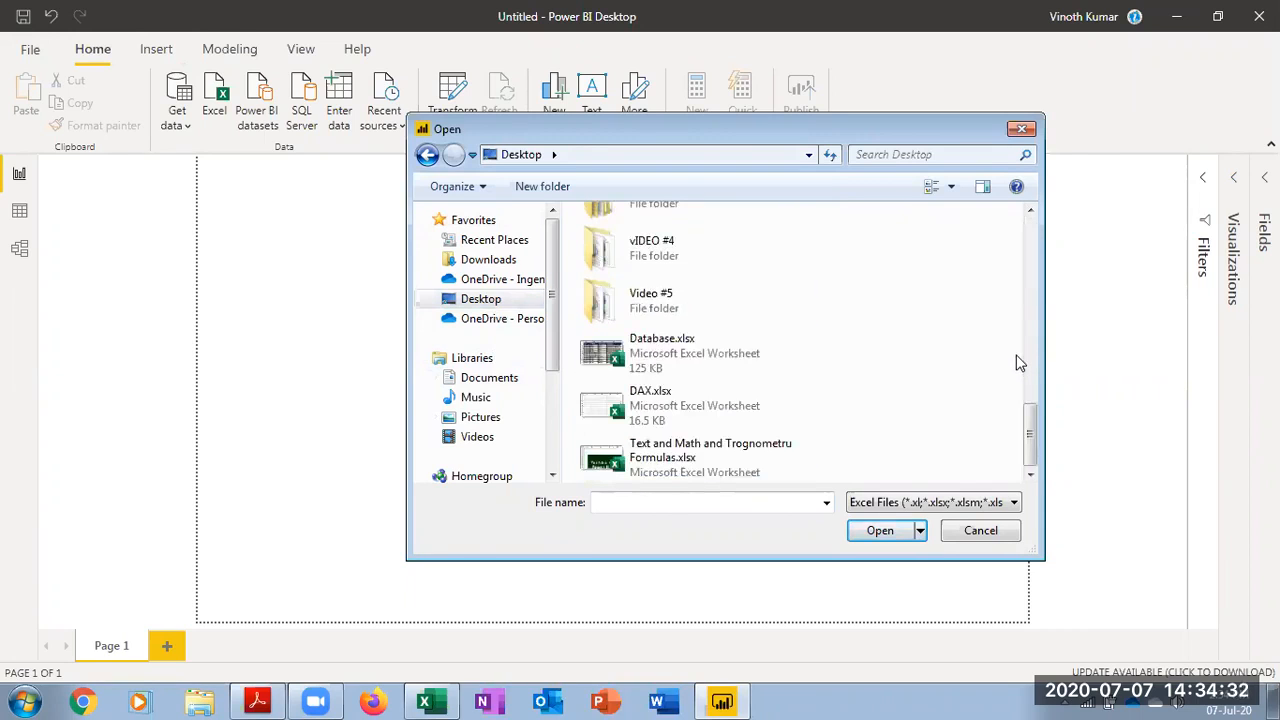
left_click(710, 360)
left_click(880, 531)
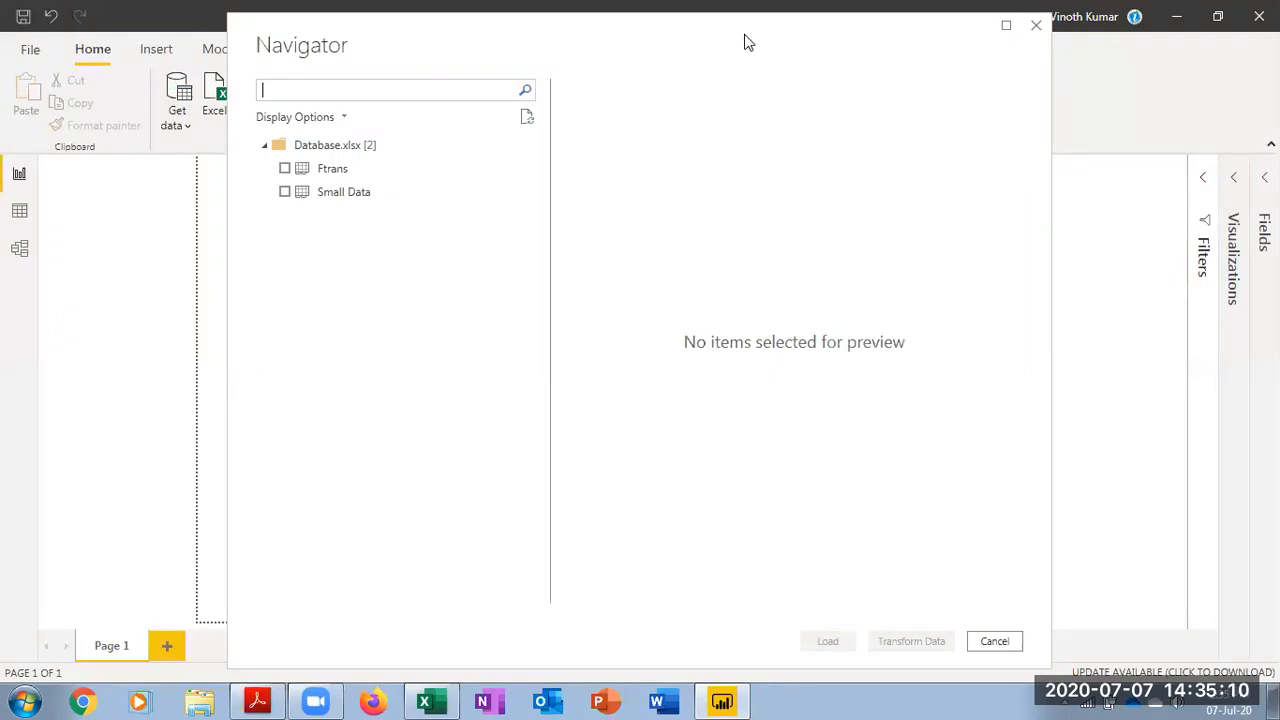
Load the Ftrans table from the Navigator and expand the Fields pane
left_click(285, 169)
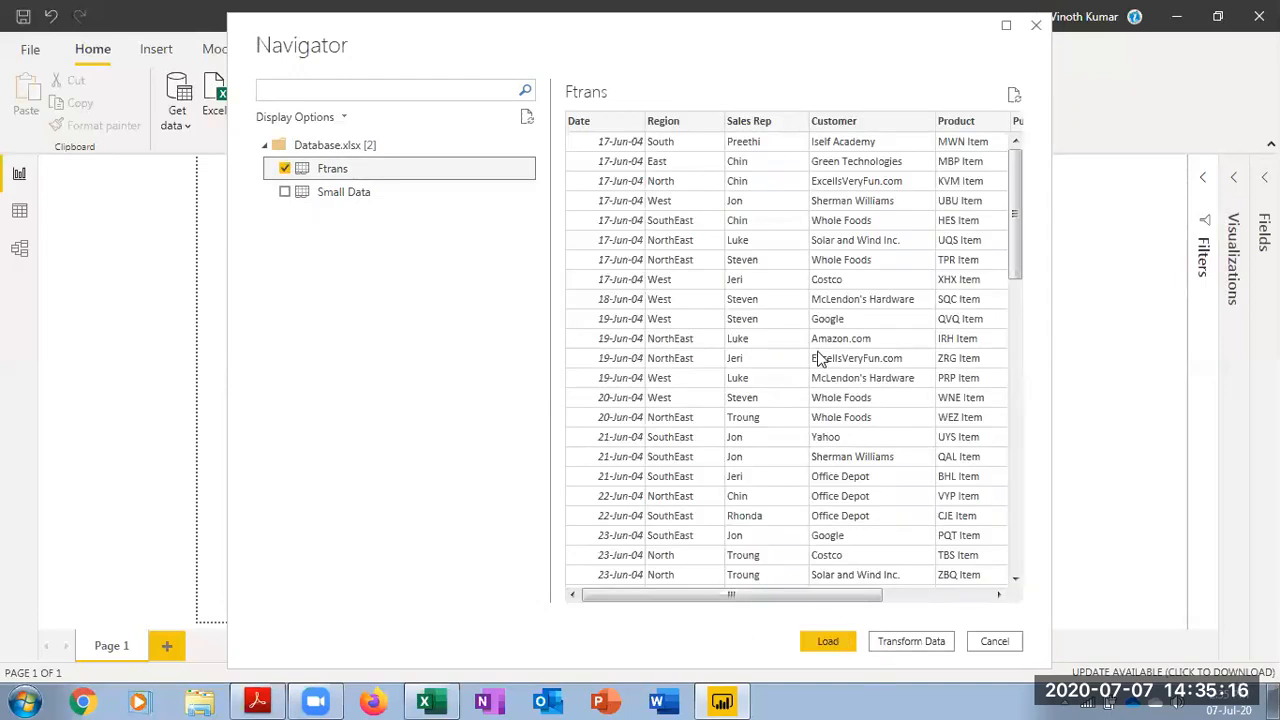
left_click(834, 643)
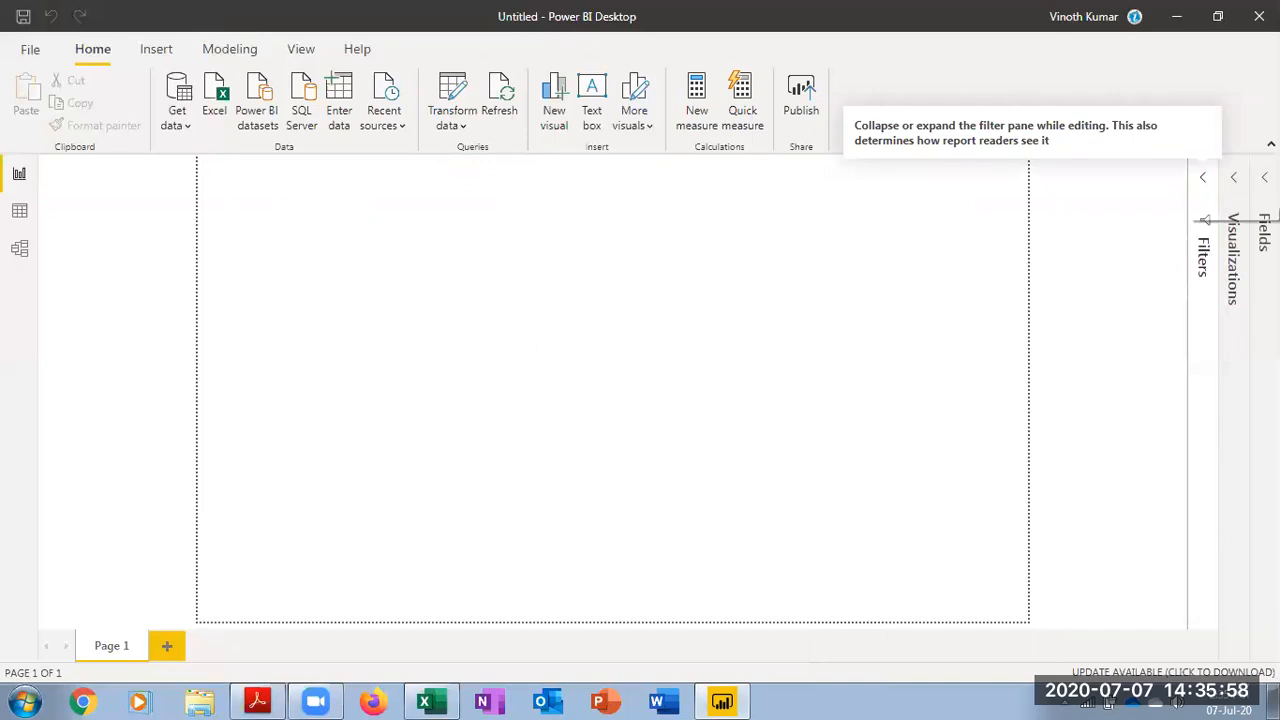
left_click(1264, 180)
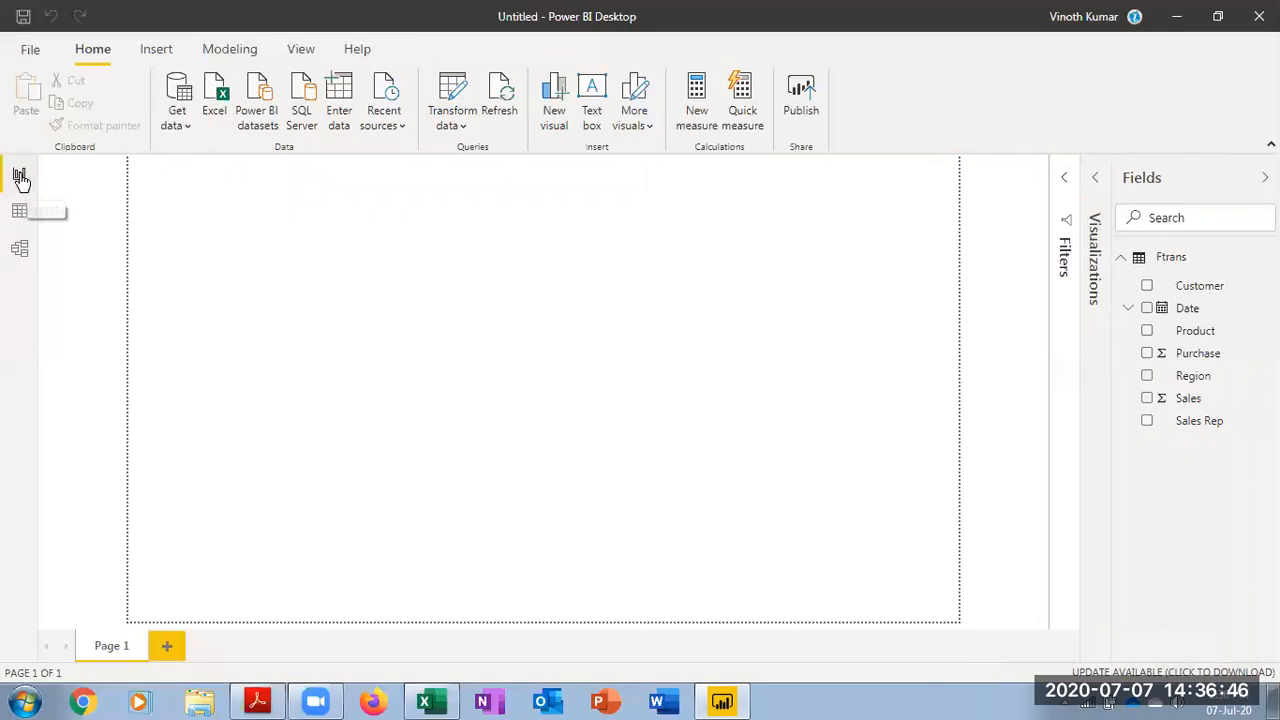
Switch to Data view and inspect the Sales Rep, Region and Product columns
left_click(28, 218)
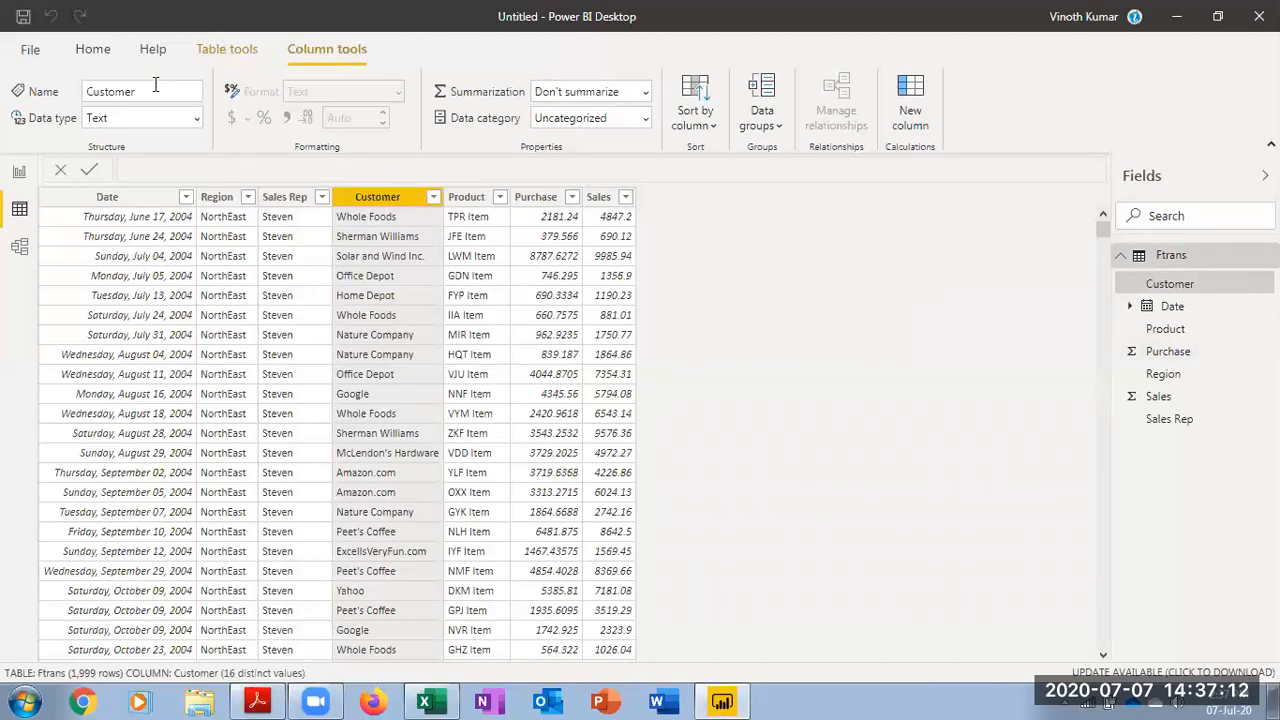
left_click(287, 197)
left_click(228, 200)
left_click(470, 200)
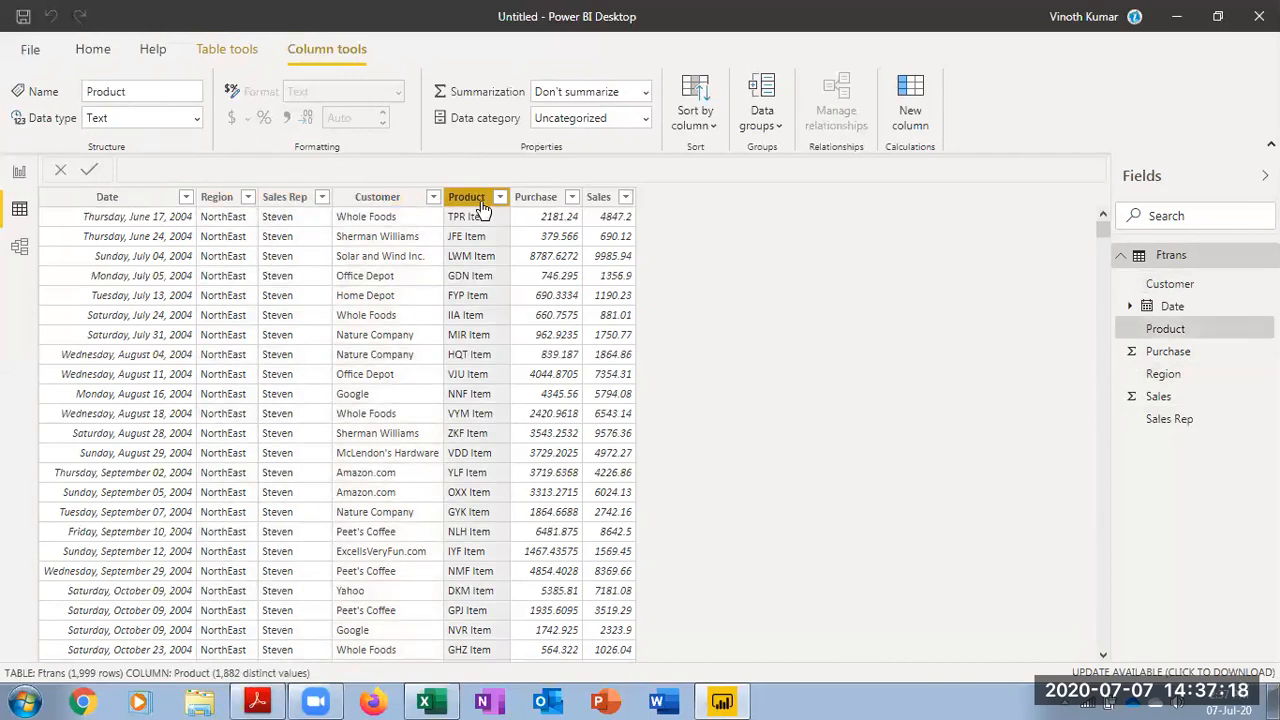
Set the Date column's format to 14-Mar-01 (dd-mmm-yy)
left_click(145, 200)
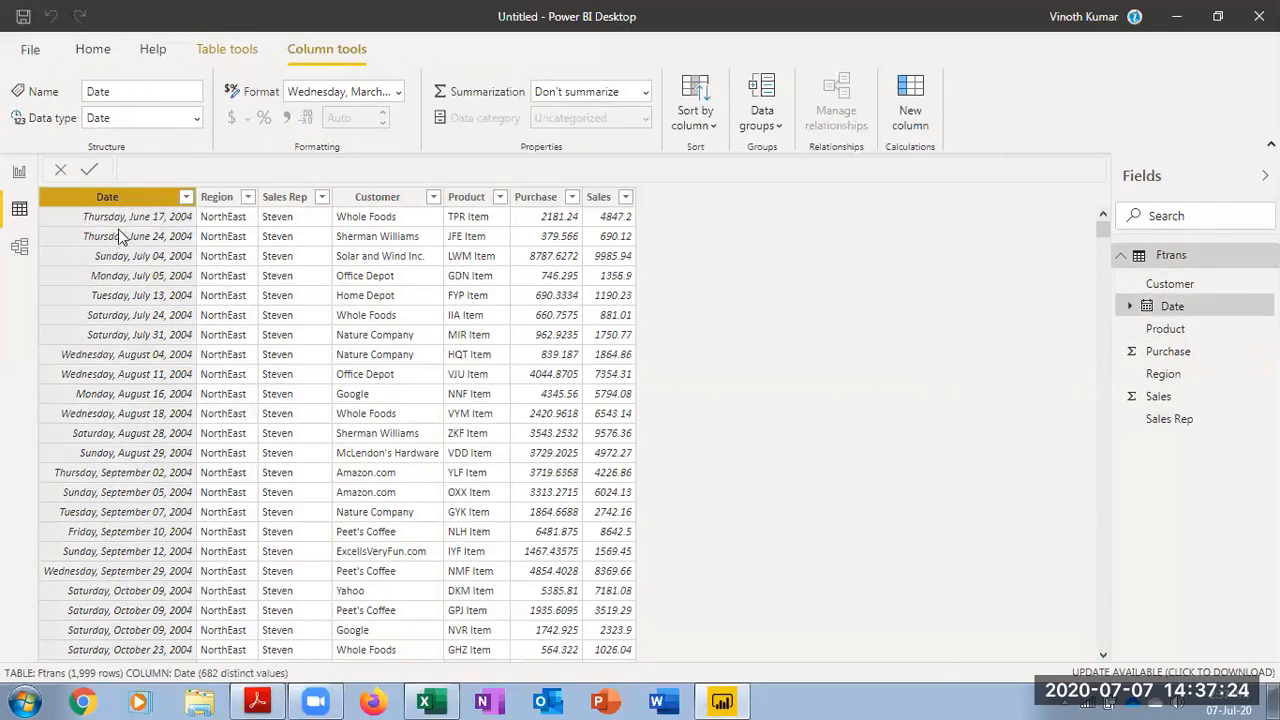
left_click(399, 92)
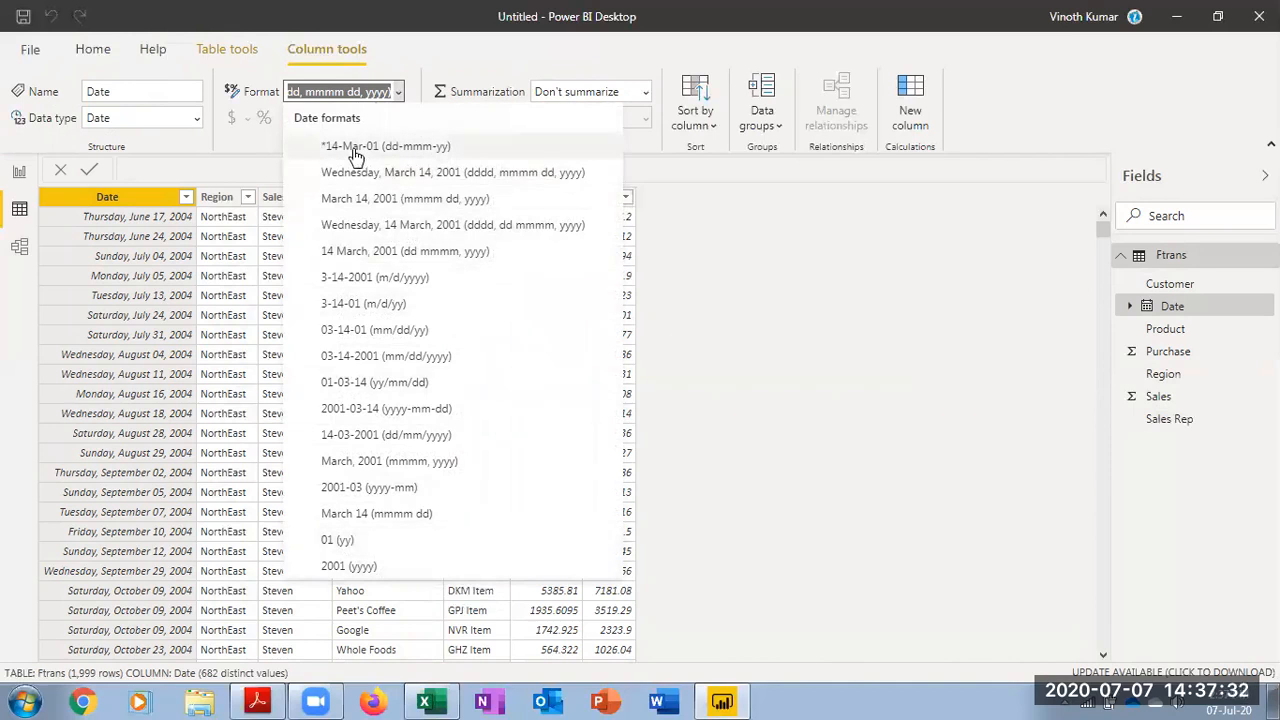
key("Escape")
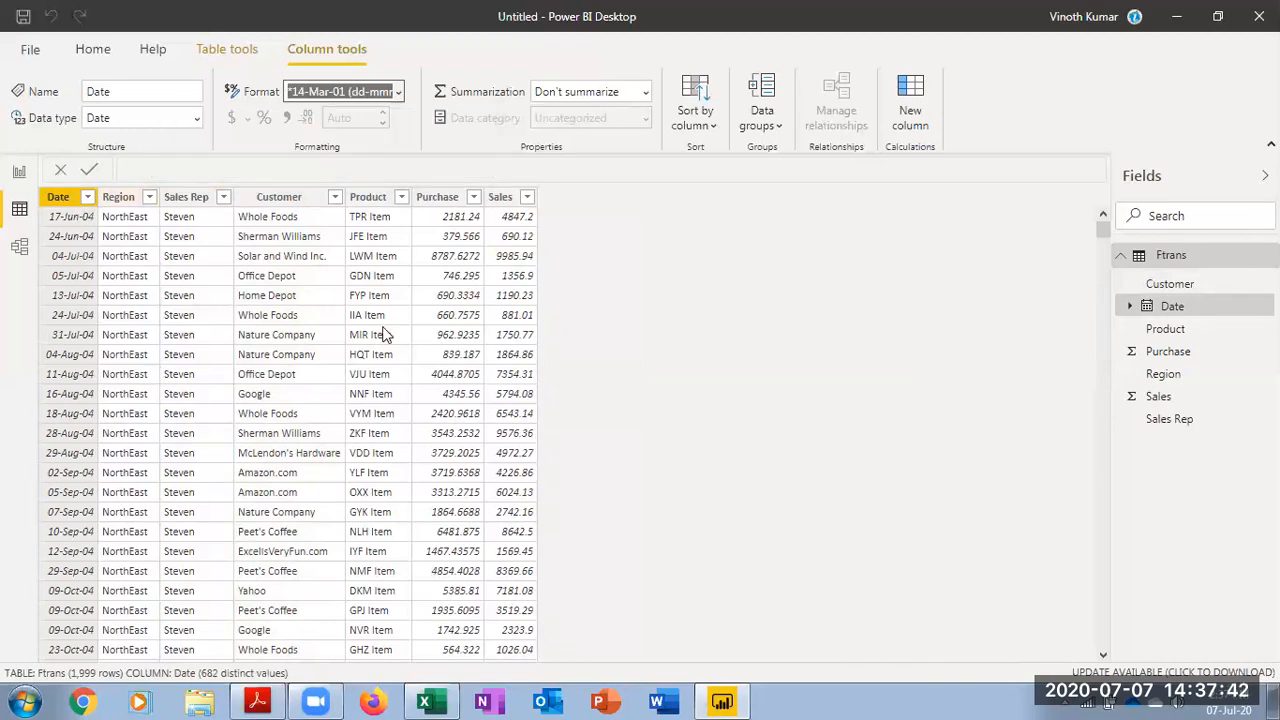
Set the Purchase column's format to Currency
left_click(437, 197)
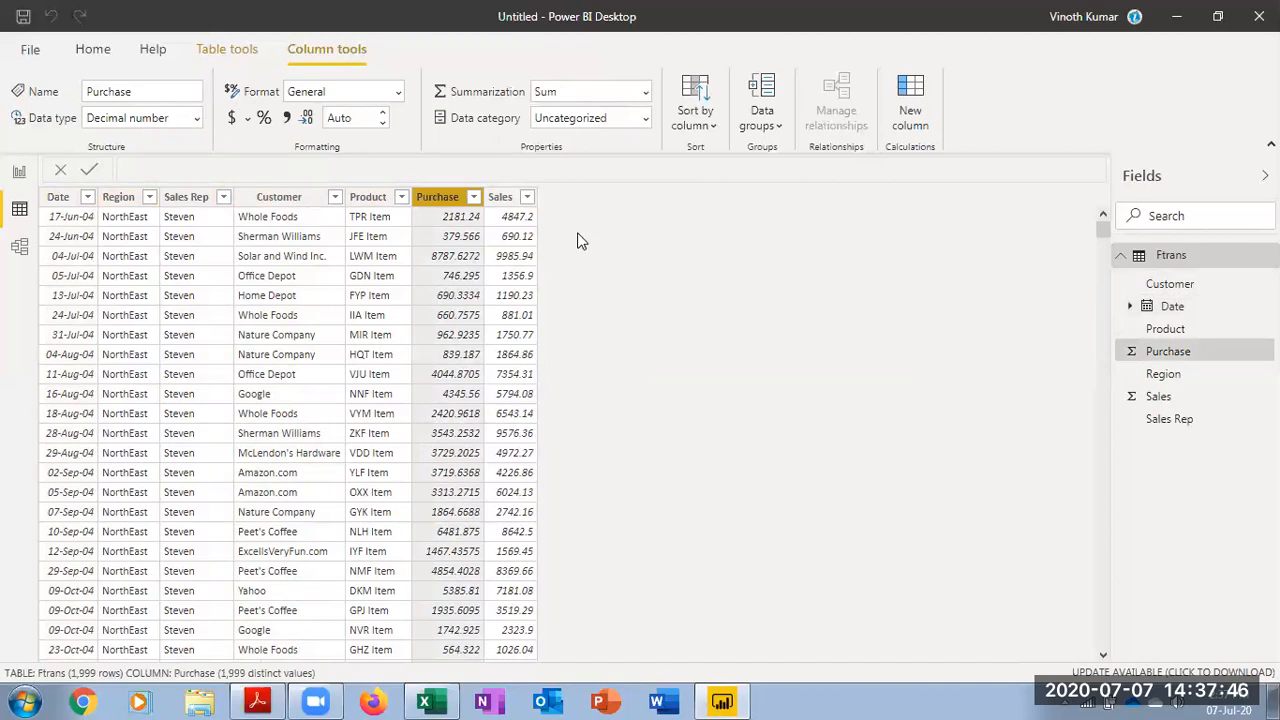
left_click(398, 92)
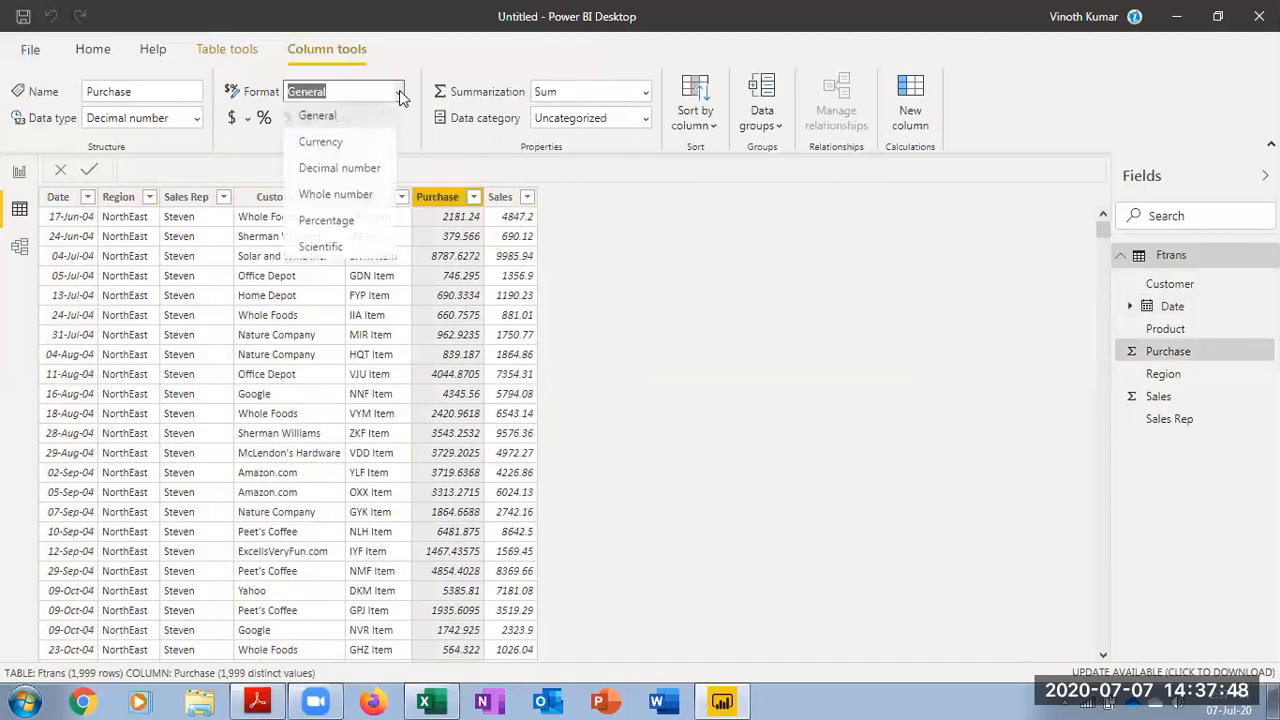
left_click(338, 146)
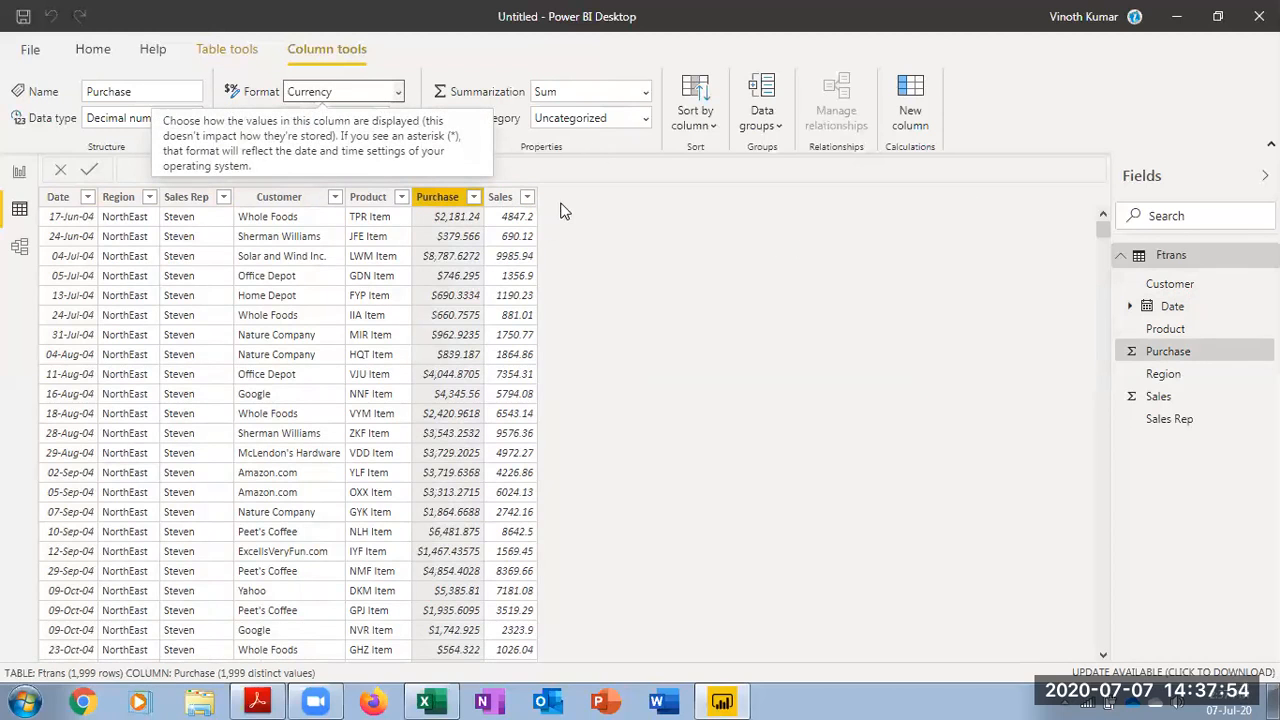
Set the Sales column's format to Decimal number
left_click(503, 197)
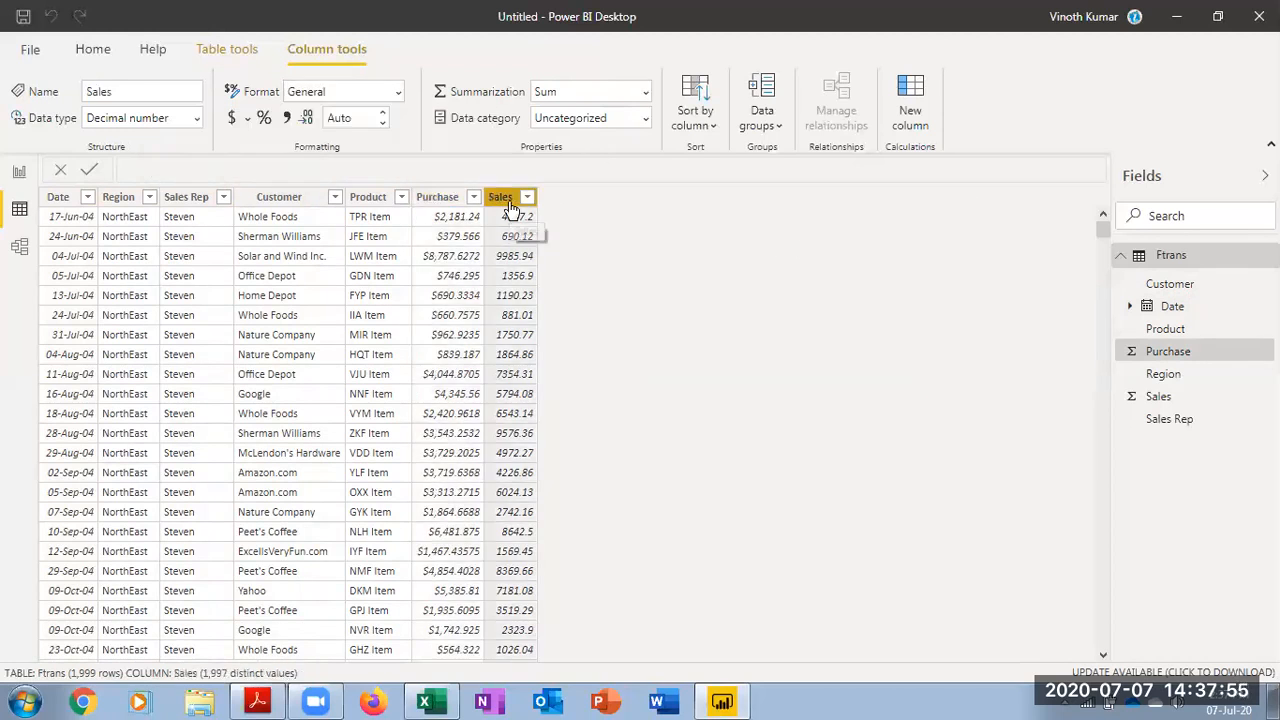
left_click(398, 92)
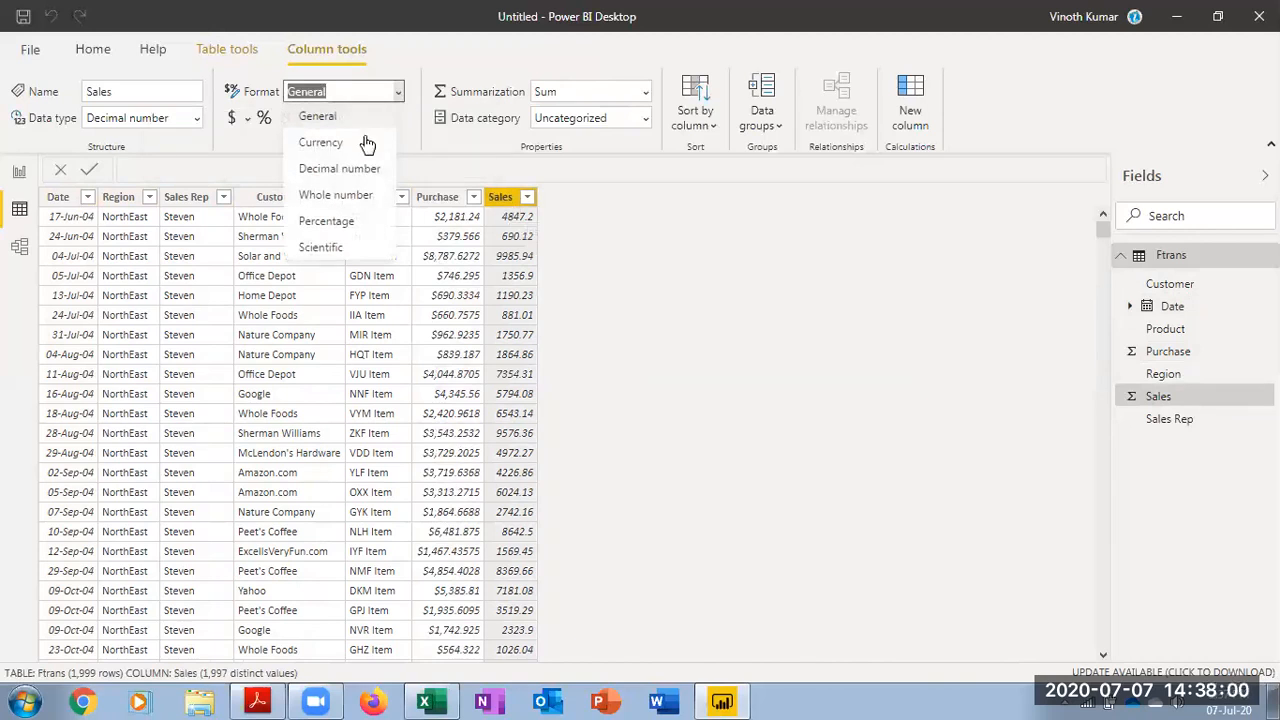
left_click(341, 170)
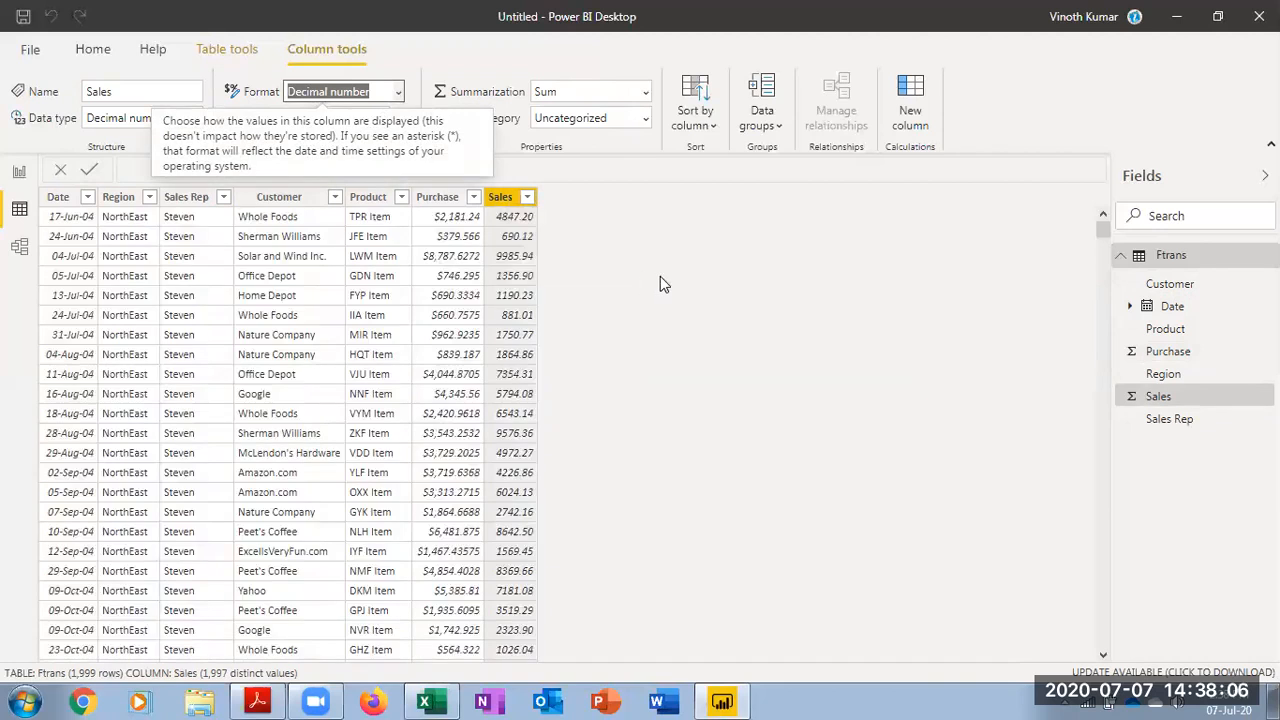
Change the Sales column's format to Currency
left_click(397, 93)
left_click(360, 141)
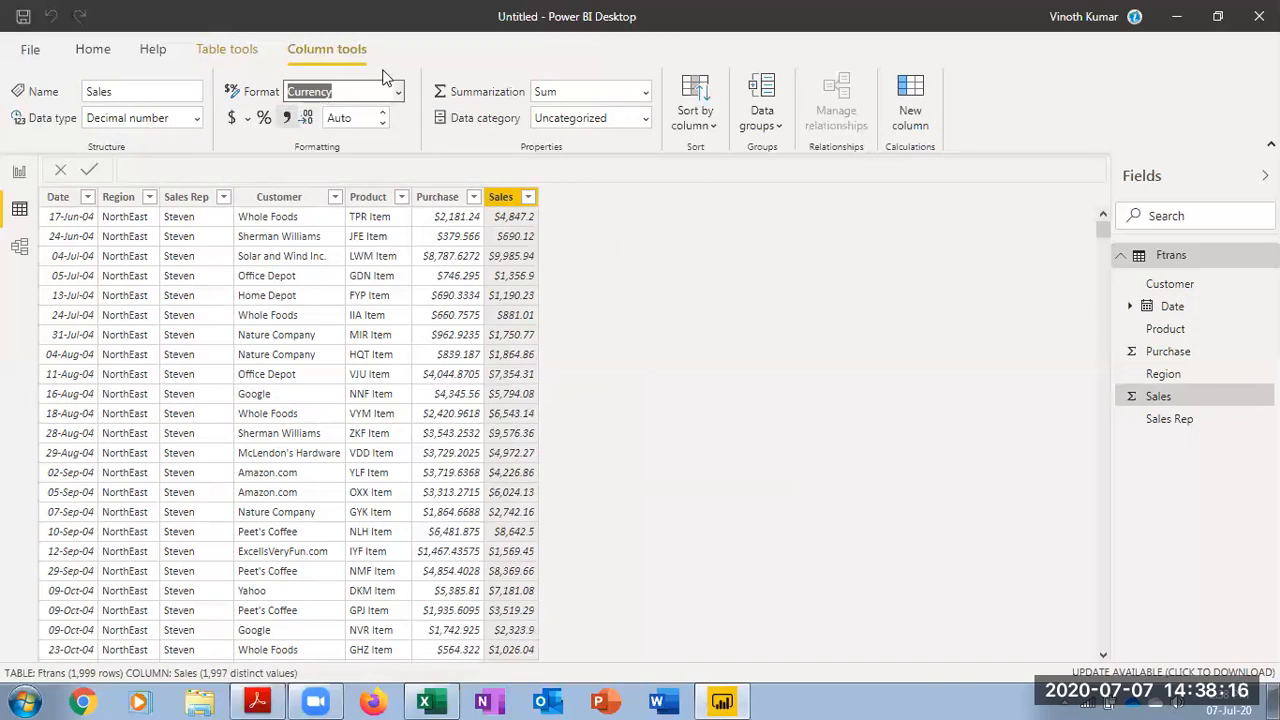
Try the Nepali (Nepal) currency symbol on the Sales column, then switch it back to Currency General
left_click(250, 121)
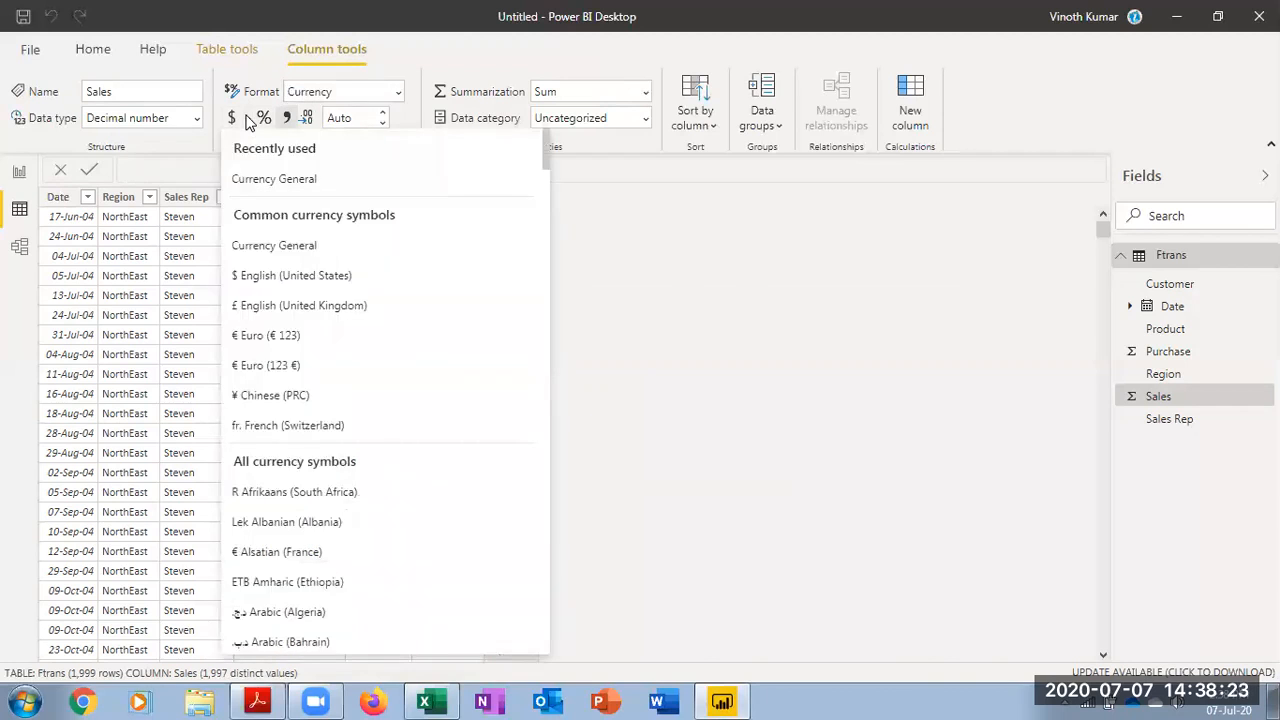
scroll(450, 400, "down", 10)
scroll(450, 398, "down", 20)
scroll(450, 398, "down", 15)
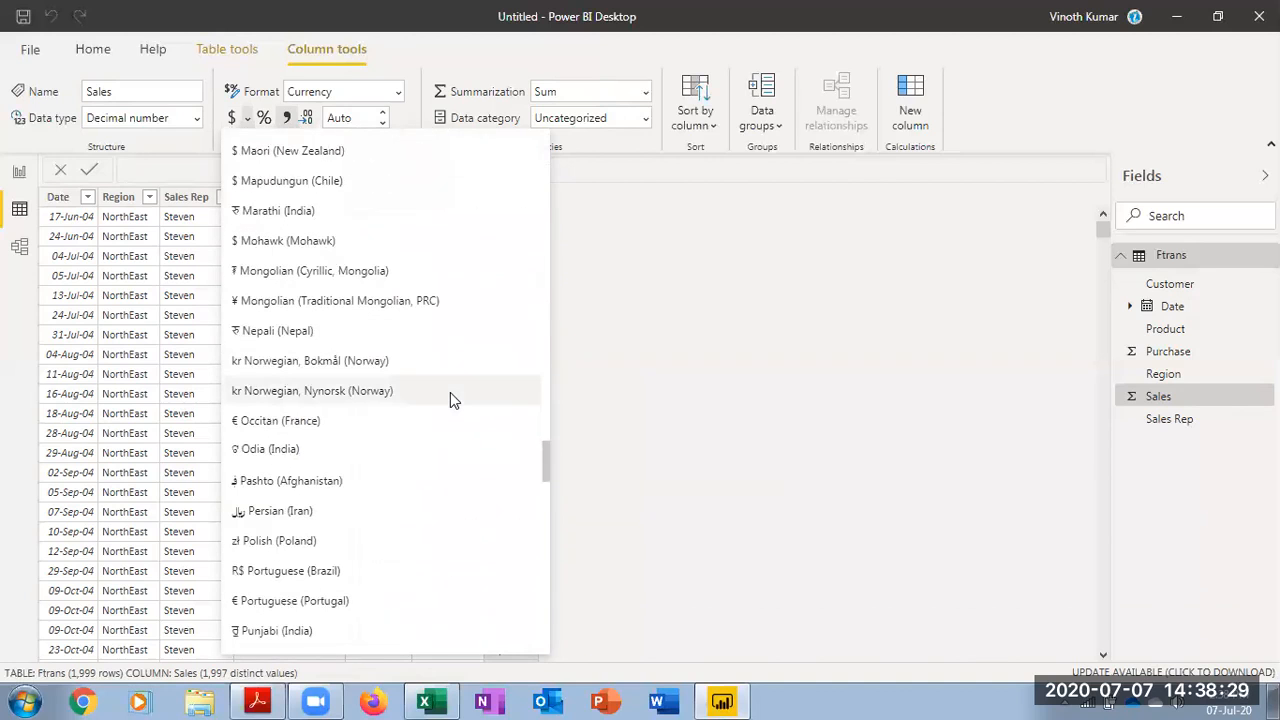
scroll(450, 398, "down", 15)
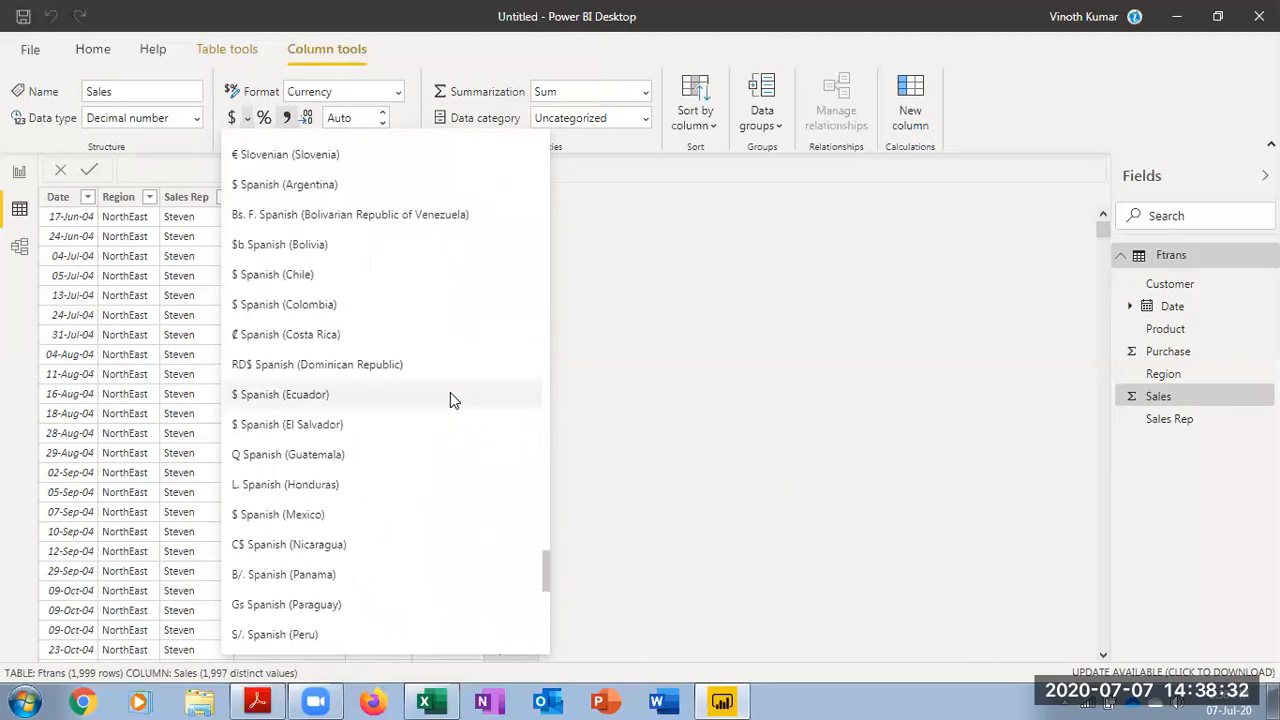
scroll(450, 398, "down", 10)
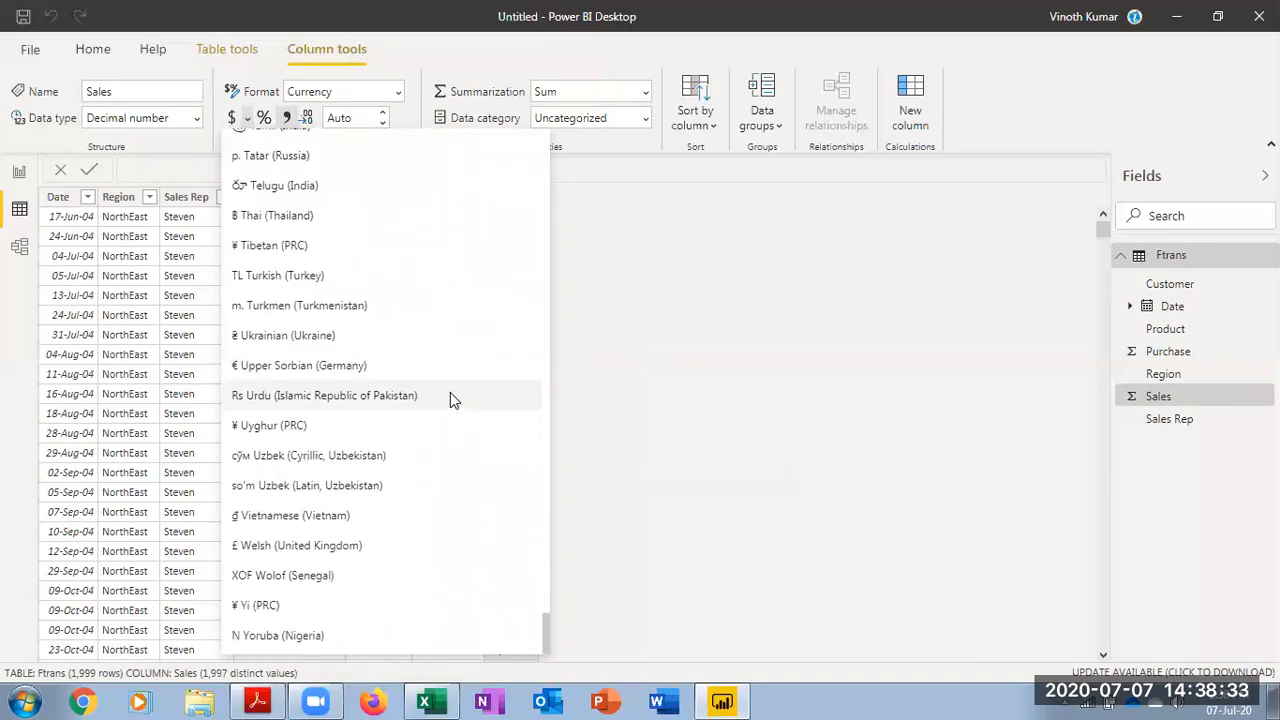
scroll(450, 394, "up", 6)
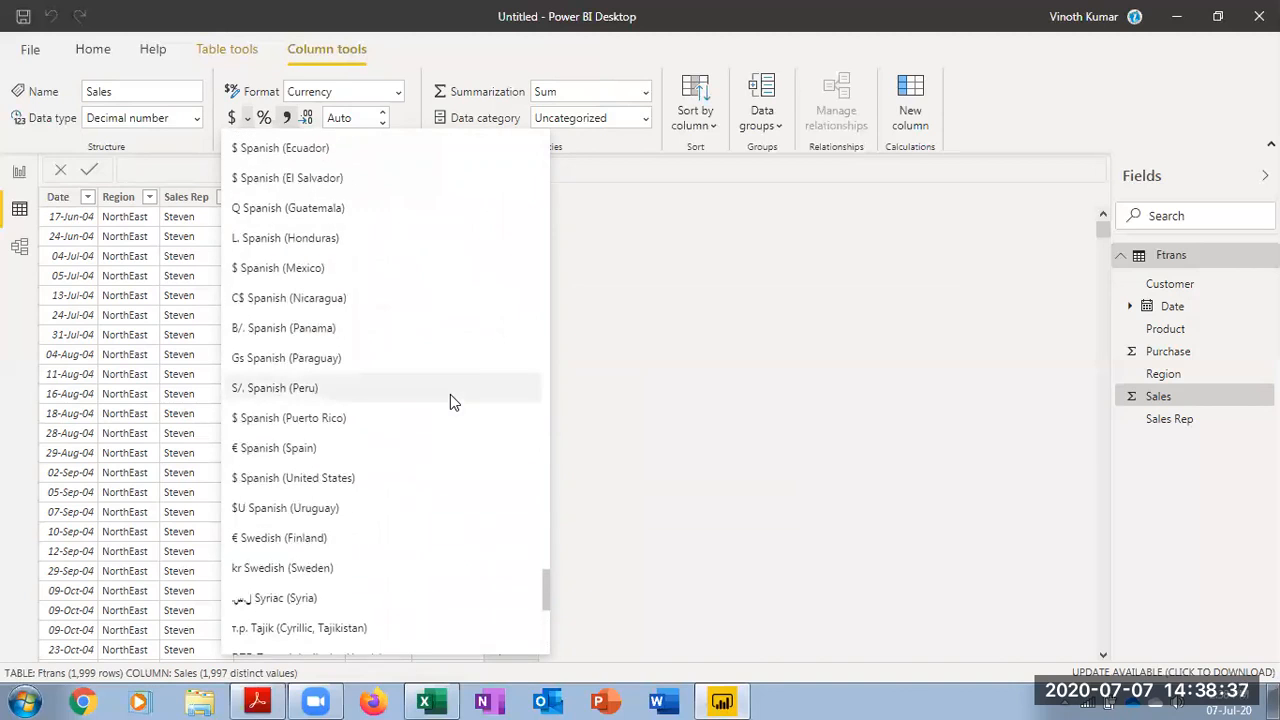
scroll(450, 400, "up", 10)
scroll(450, 400, "up", 8)
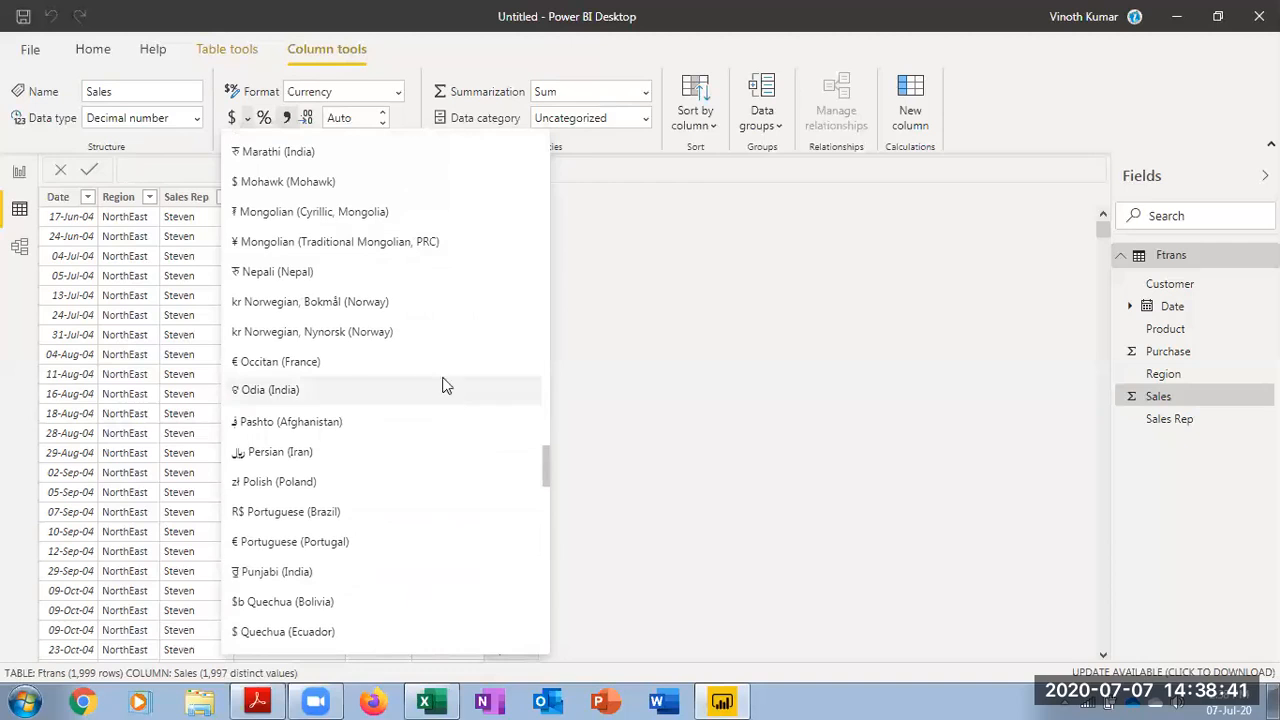
left_click(336, 272)
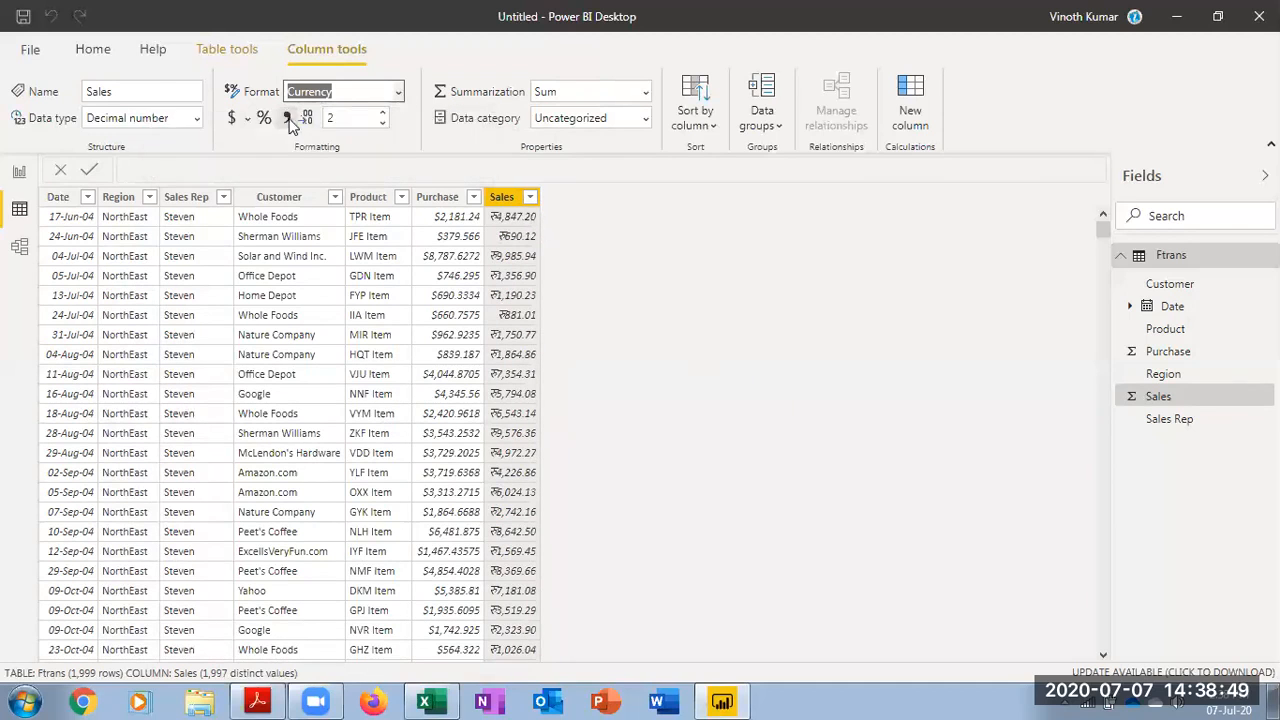
left_click(248, 119)
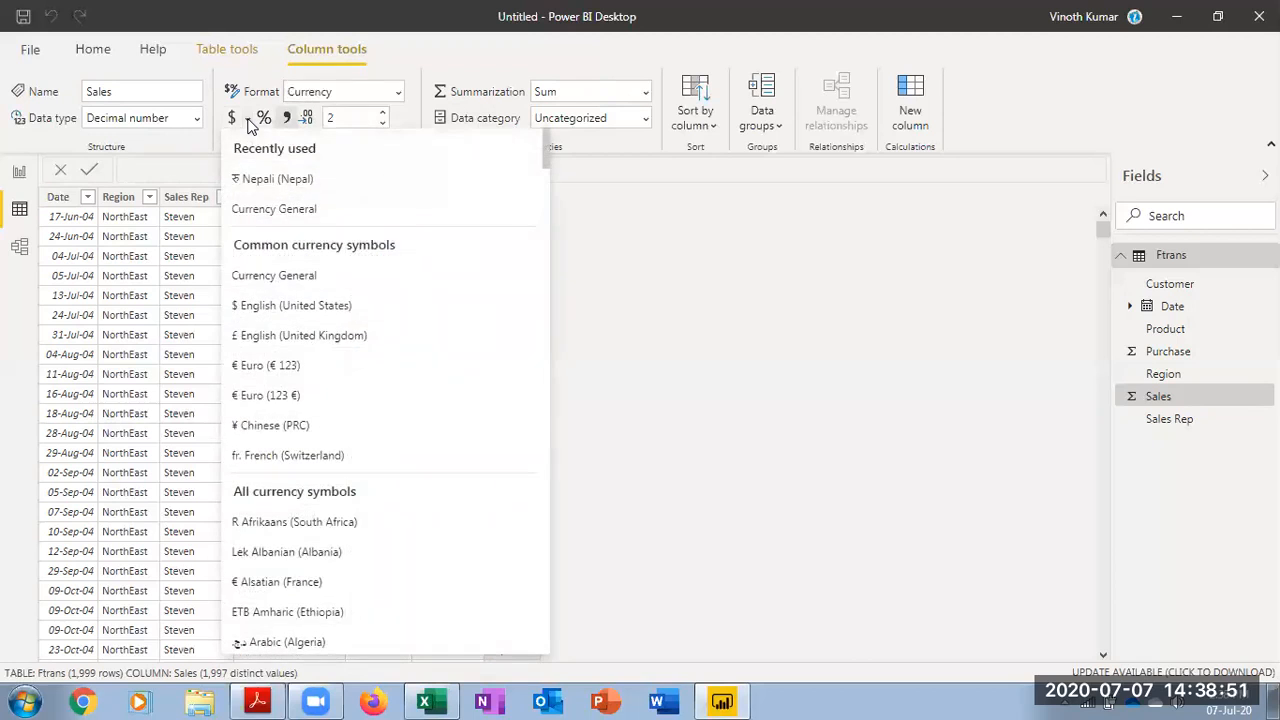
left_click(281, 225)
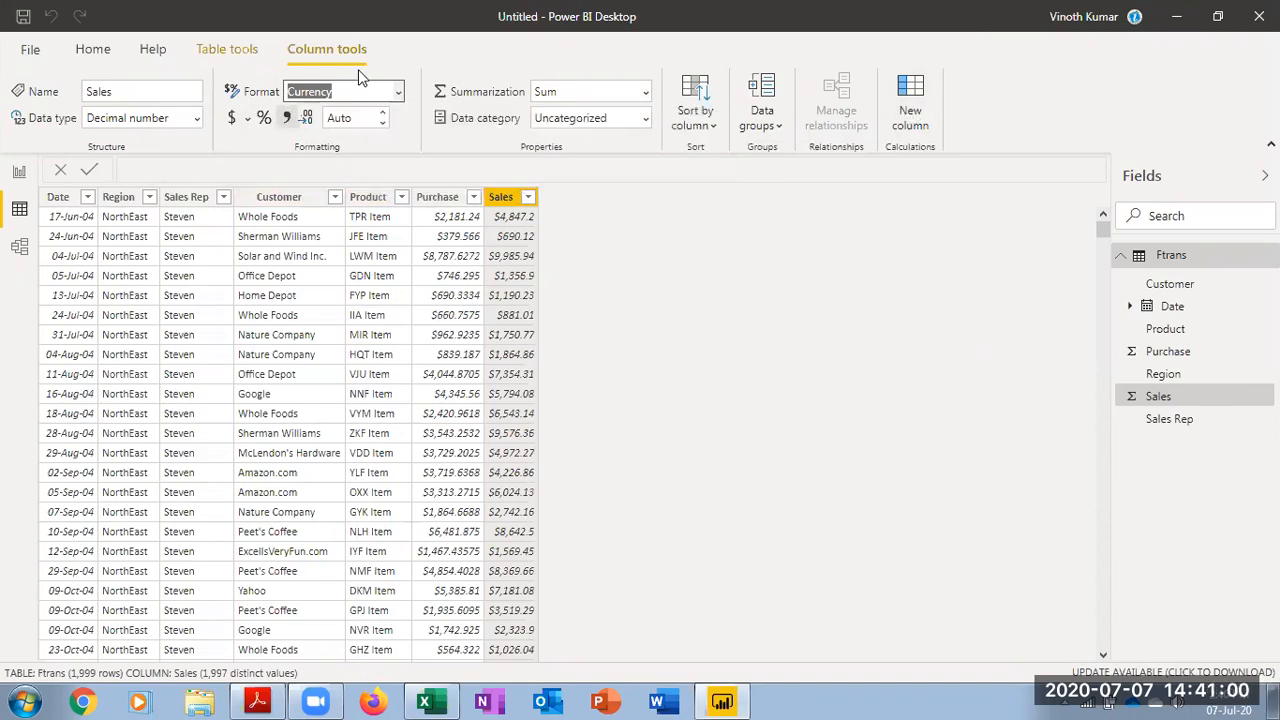
Add a calculated column with the formula Profit = [Sales]-[Purchase]
left_click(233, 50)
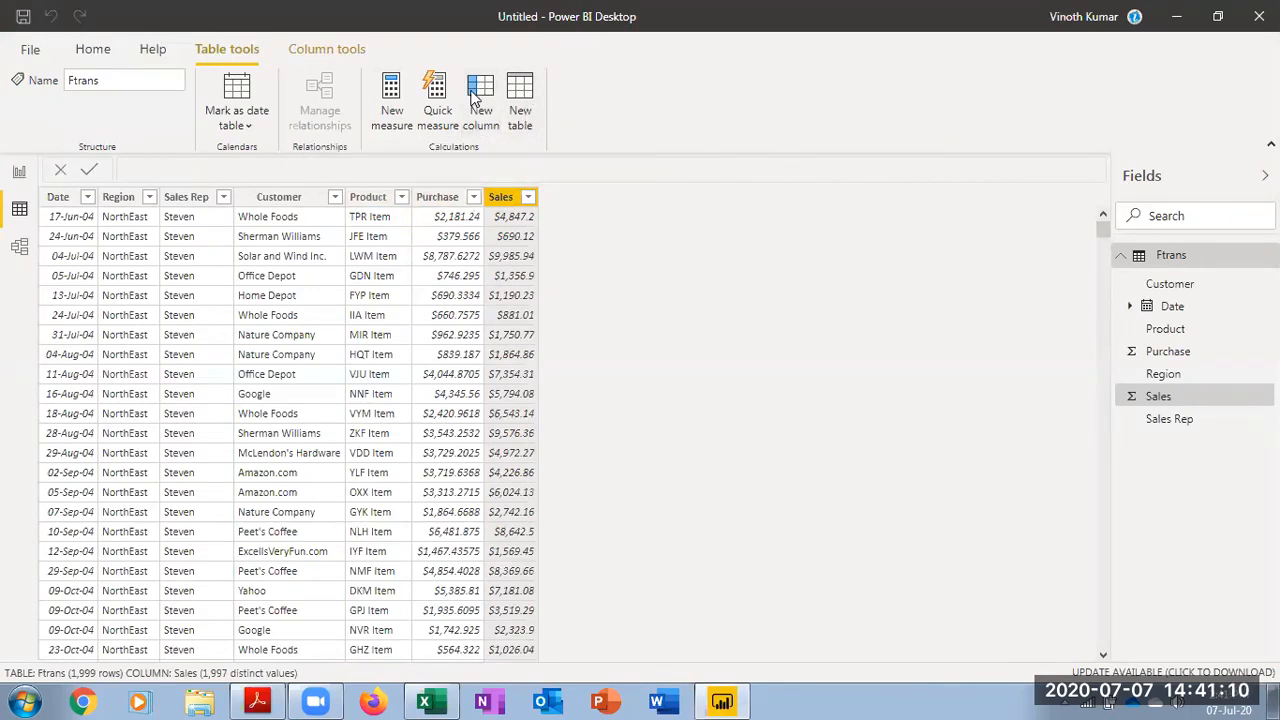
right_click(503, 201)
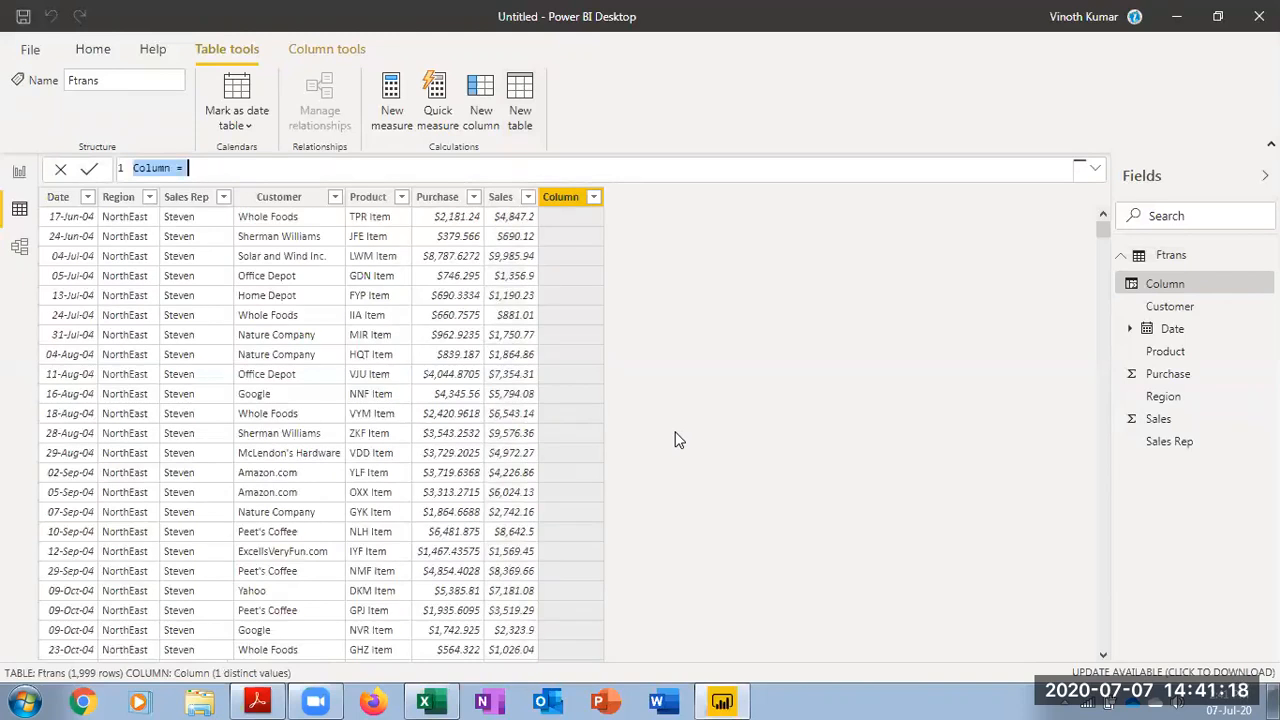
key("BackSpace")
type("Profit")
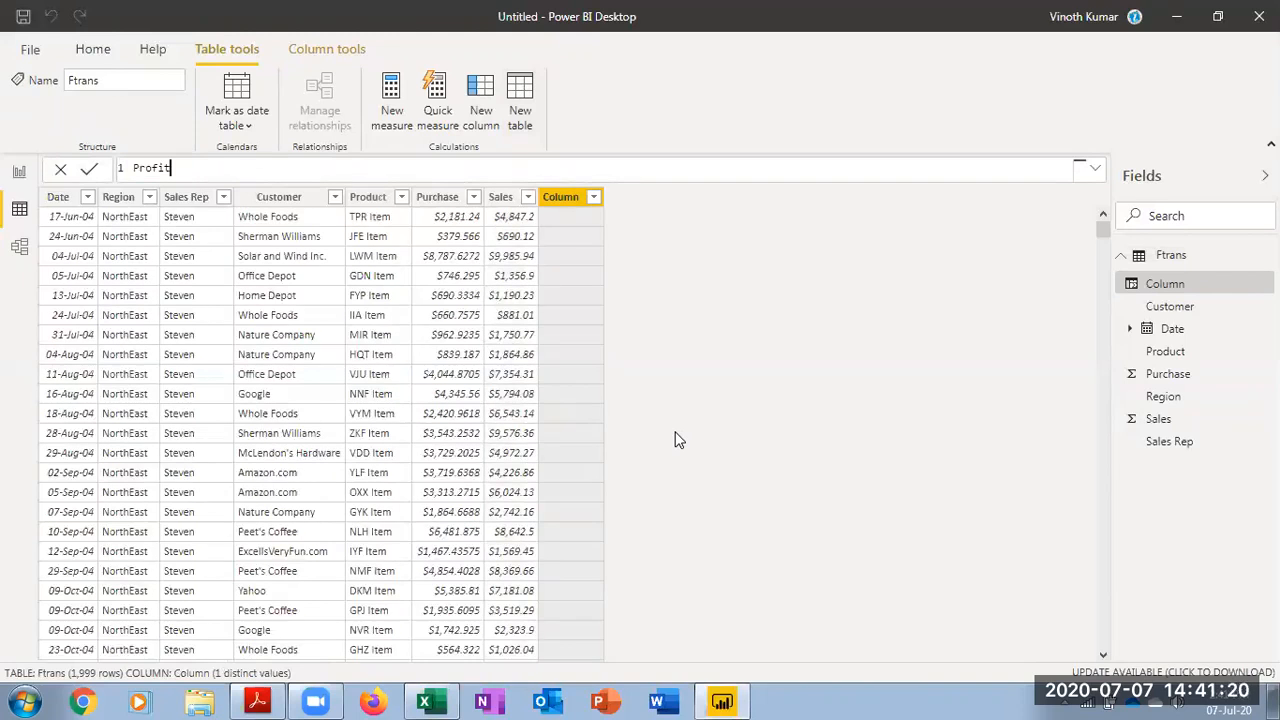
type(" =")
type("[")
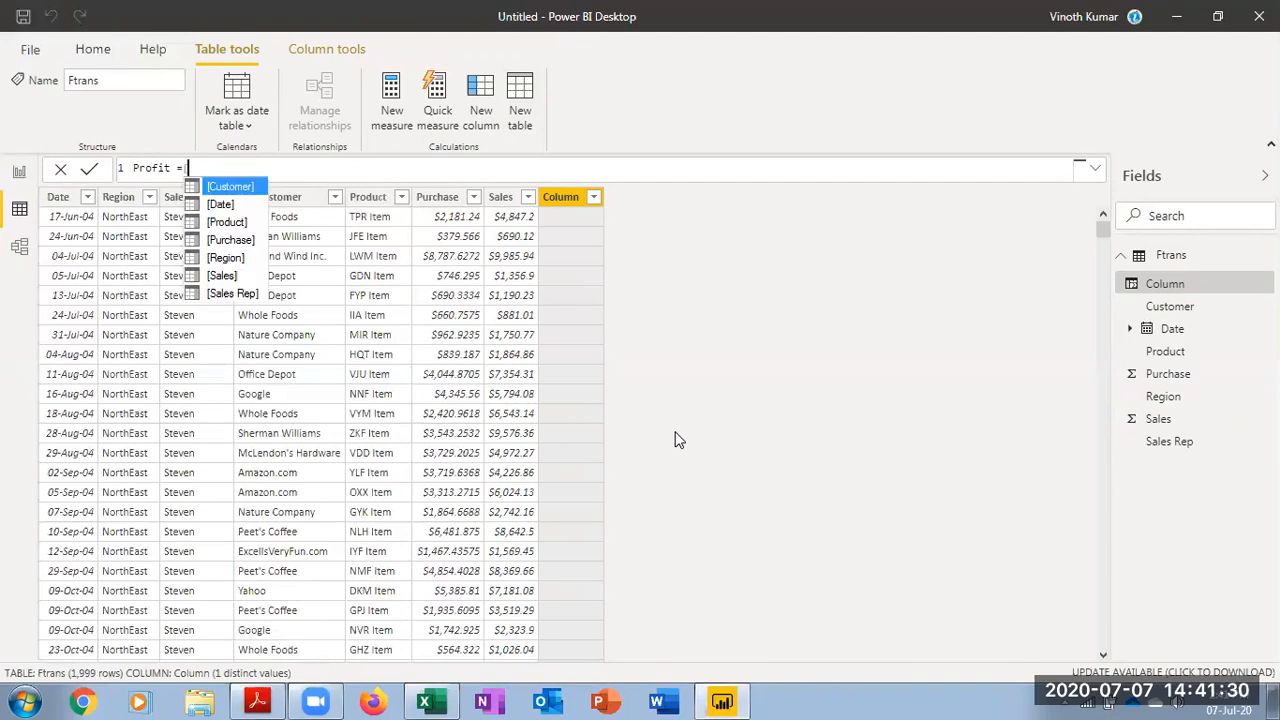
key("Down")
key("Down")
key("Down")
key("Down")
key("Down")
key("Tab")
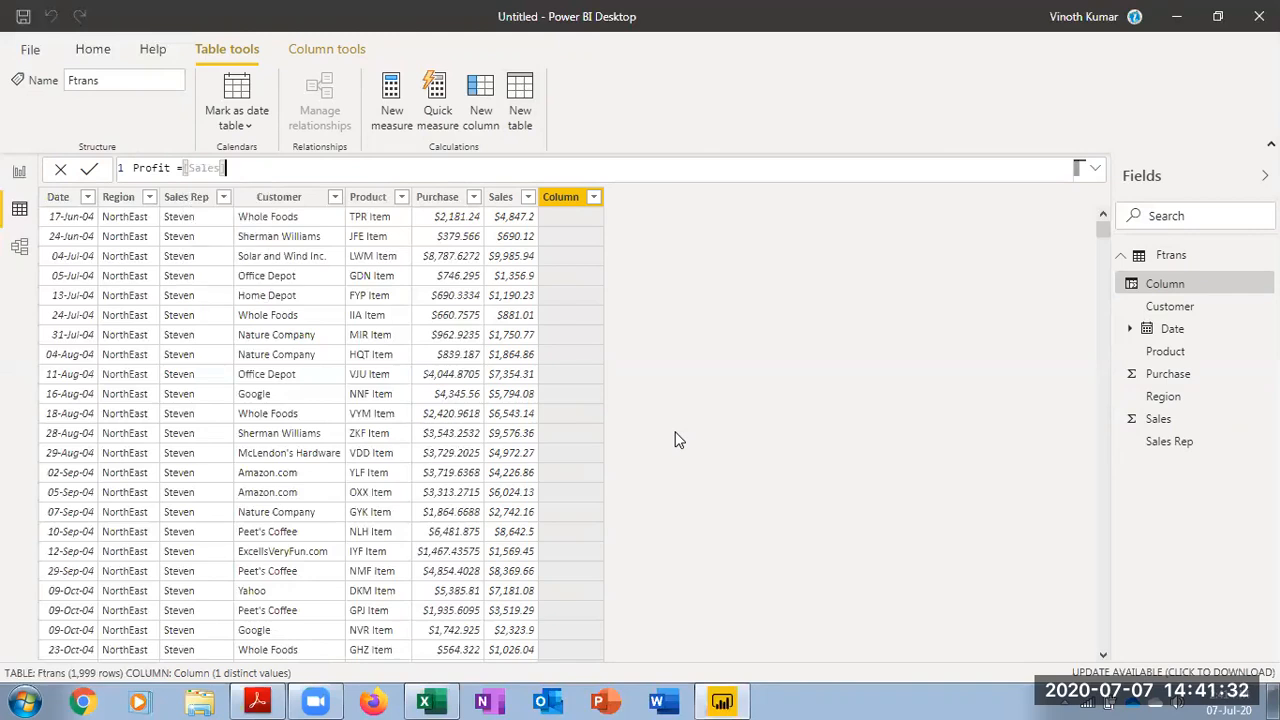
type("-[pu")
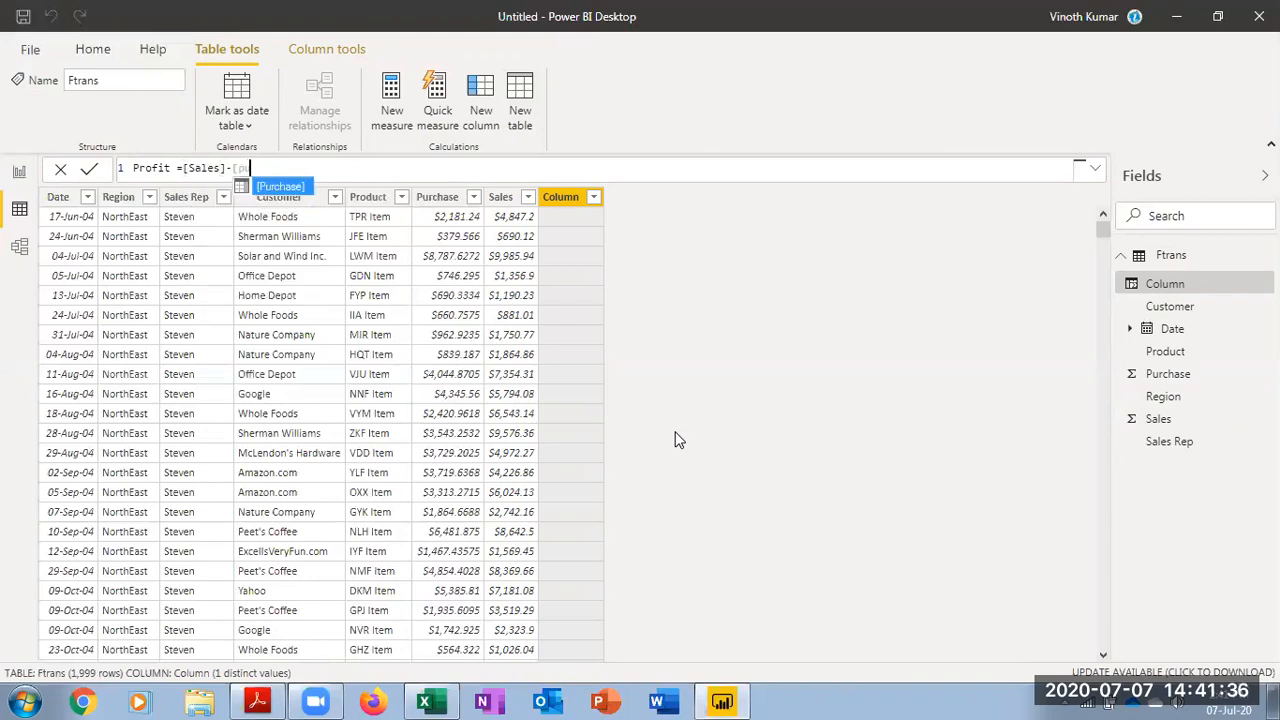
key("Tab")
key("Return")
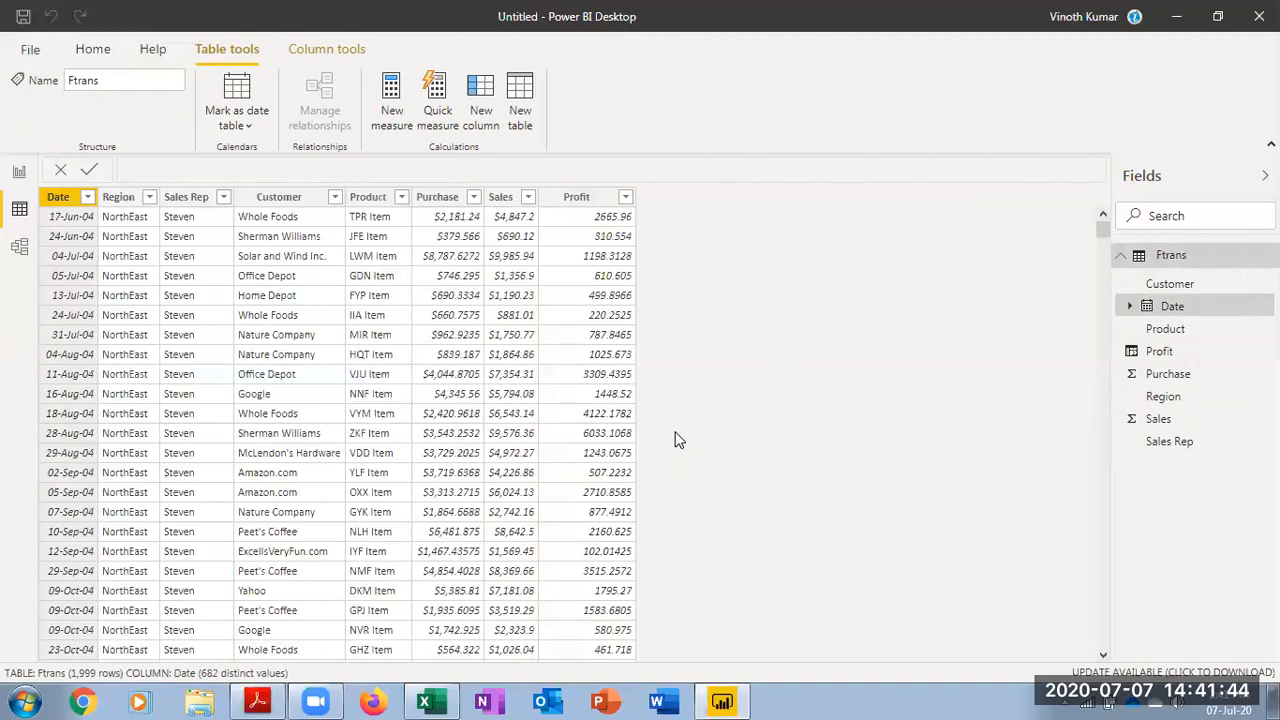
Set the Profit column's format to Currency
left_click(580, 197)
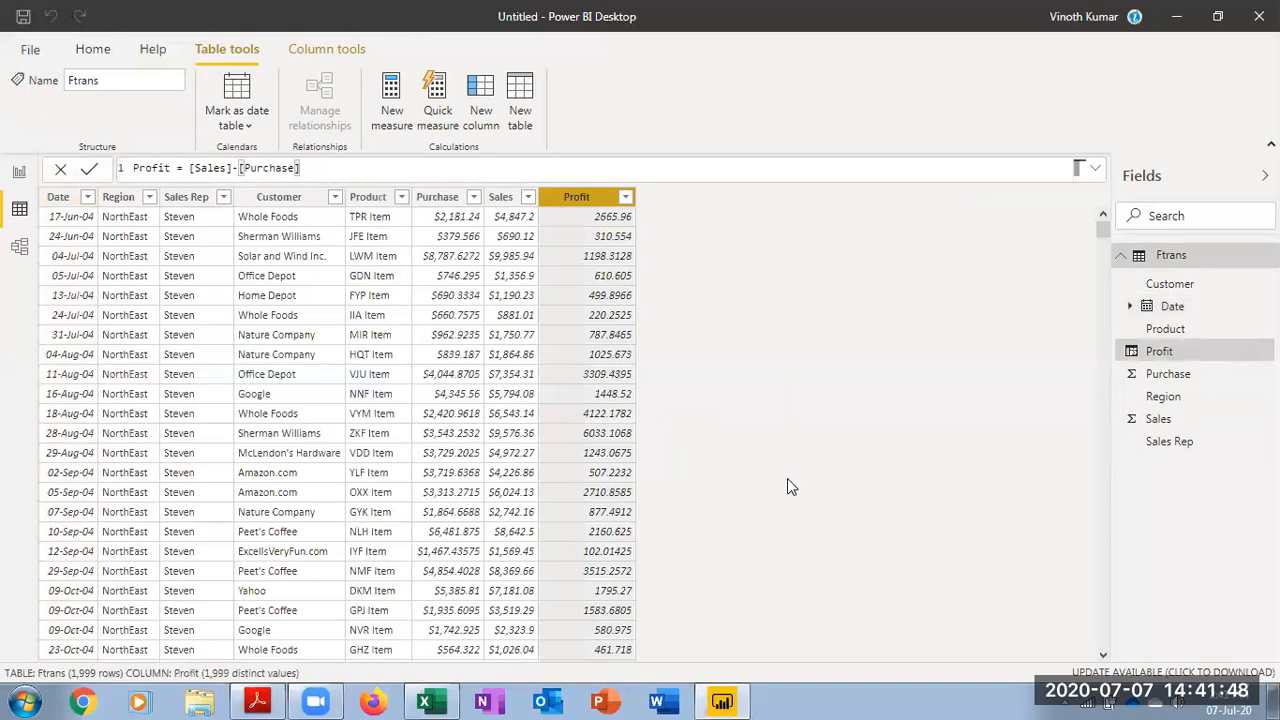
left_click(330, 52)
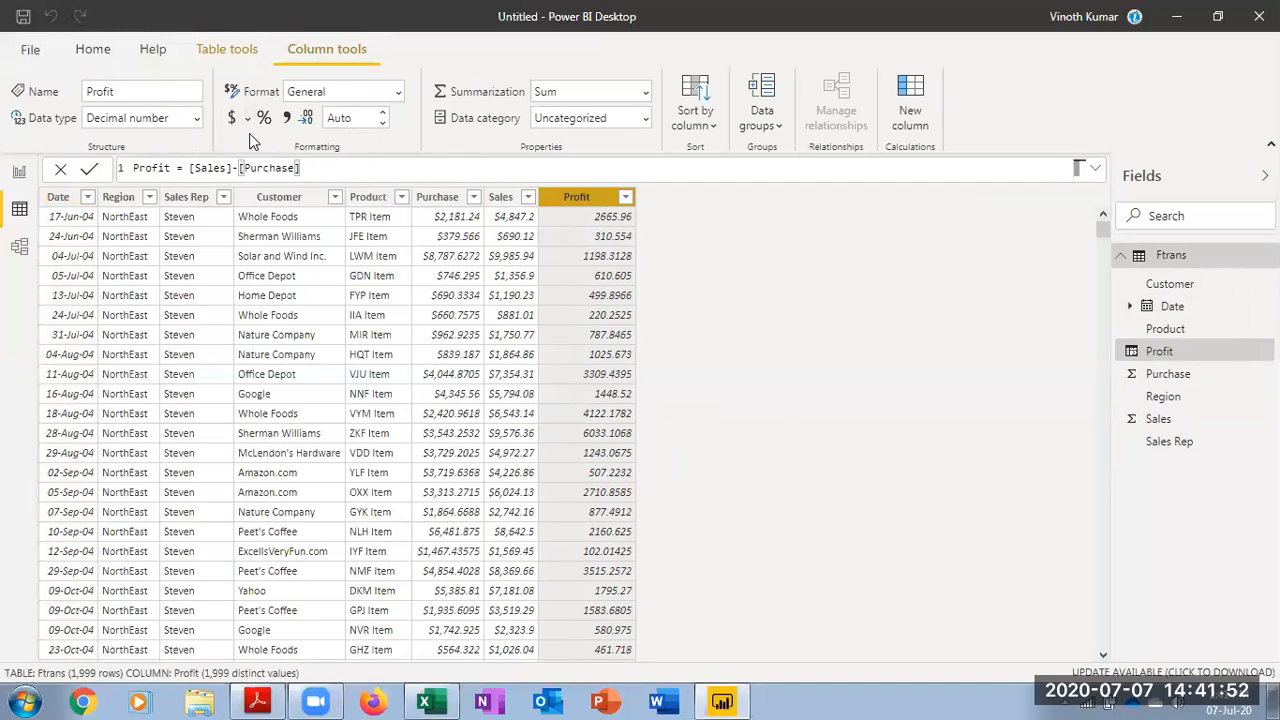
left_click(397, 91)
left_click(360, 145)
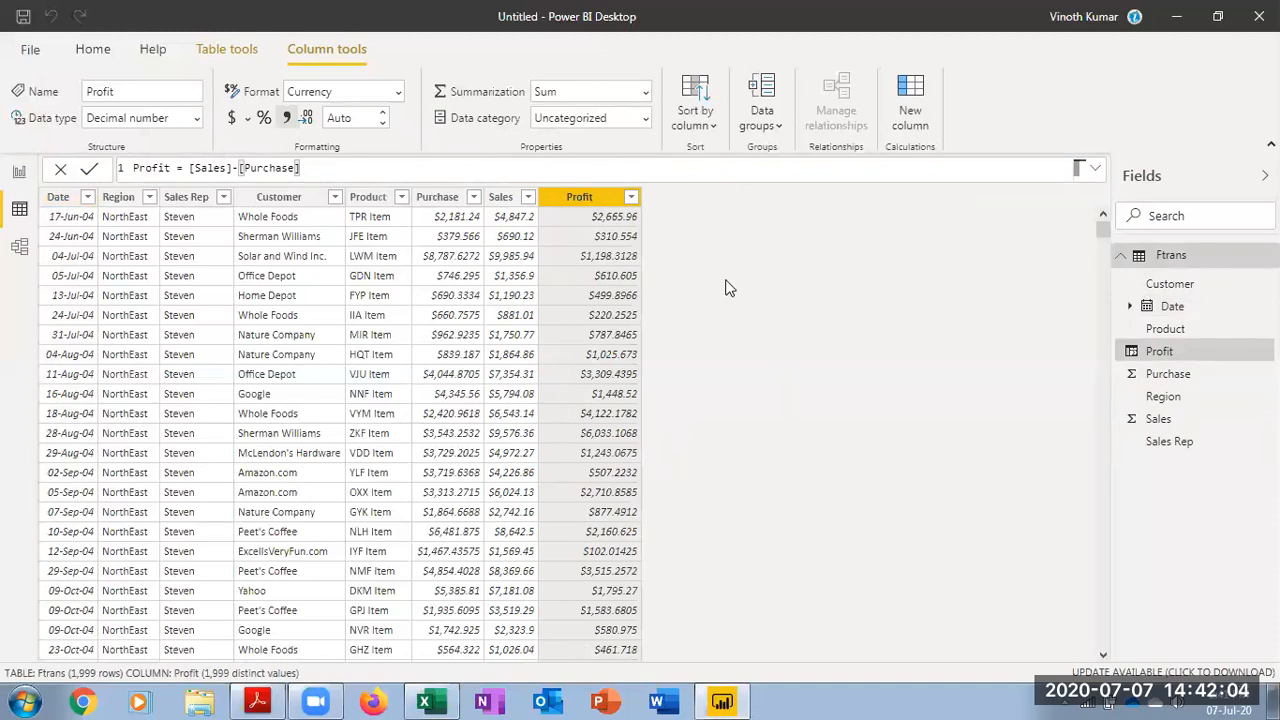
Add another calculated column and name it % Profit in the formula
left_click(914, 112)
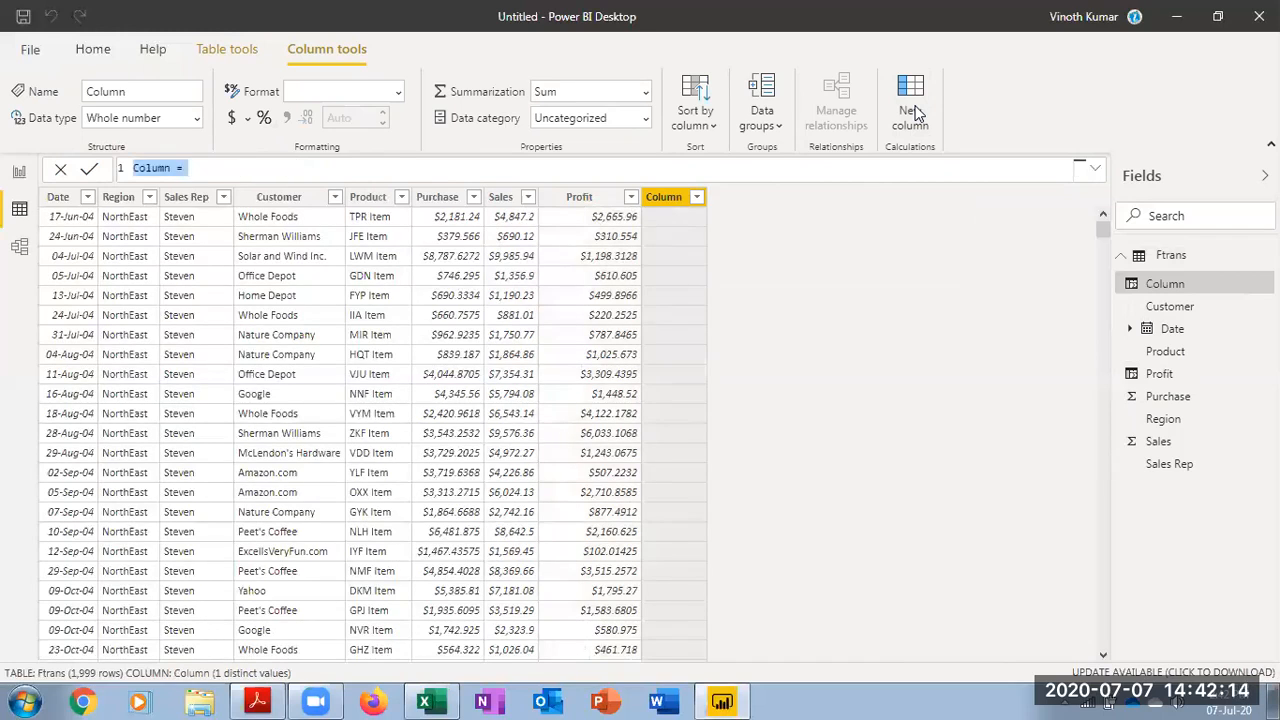
key("BackSpace")
type("% Profit=")
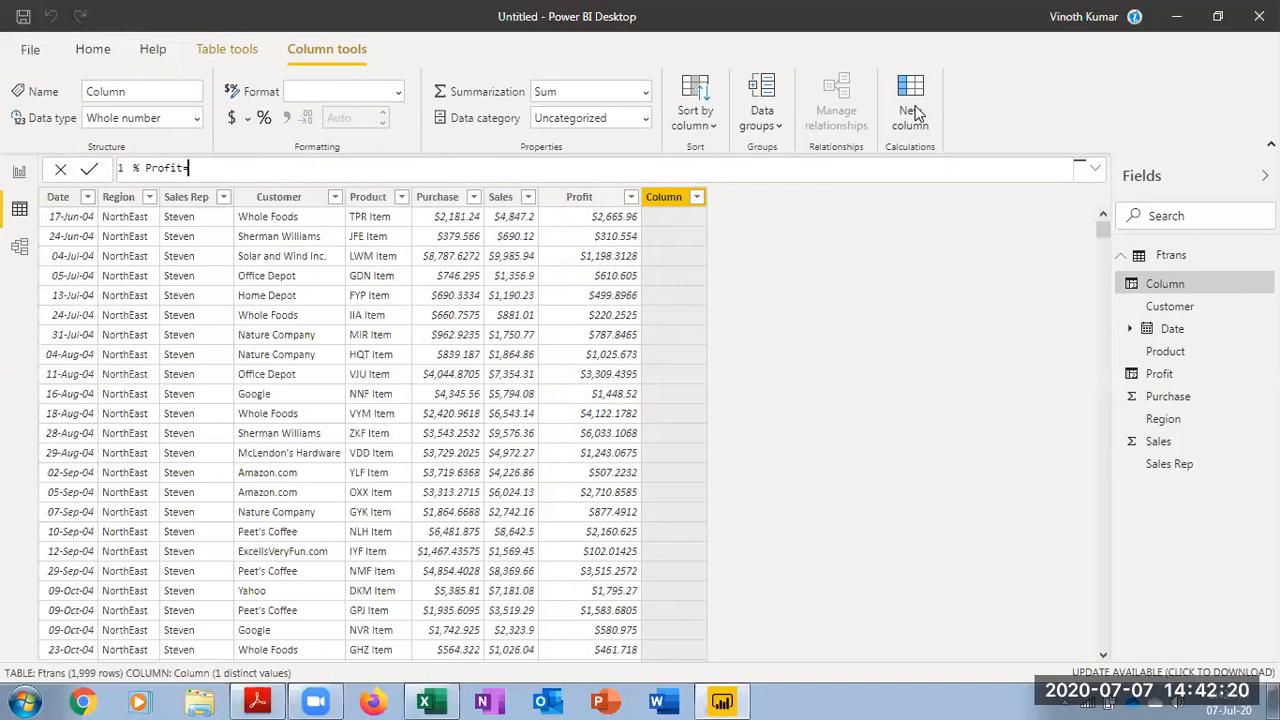
type("[")
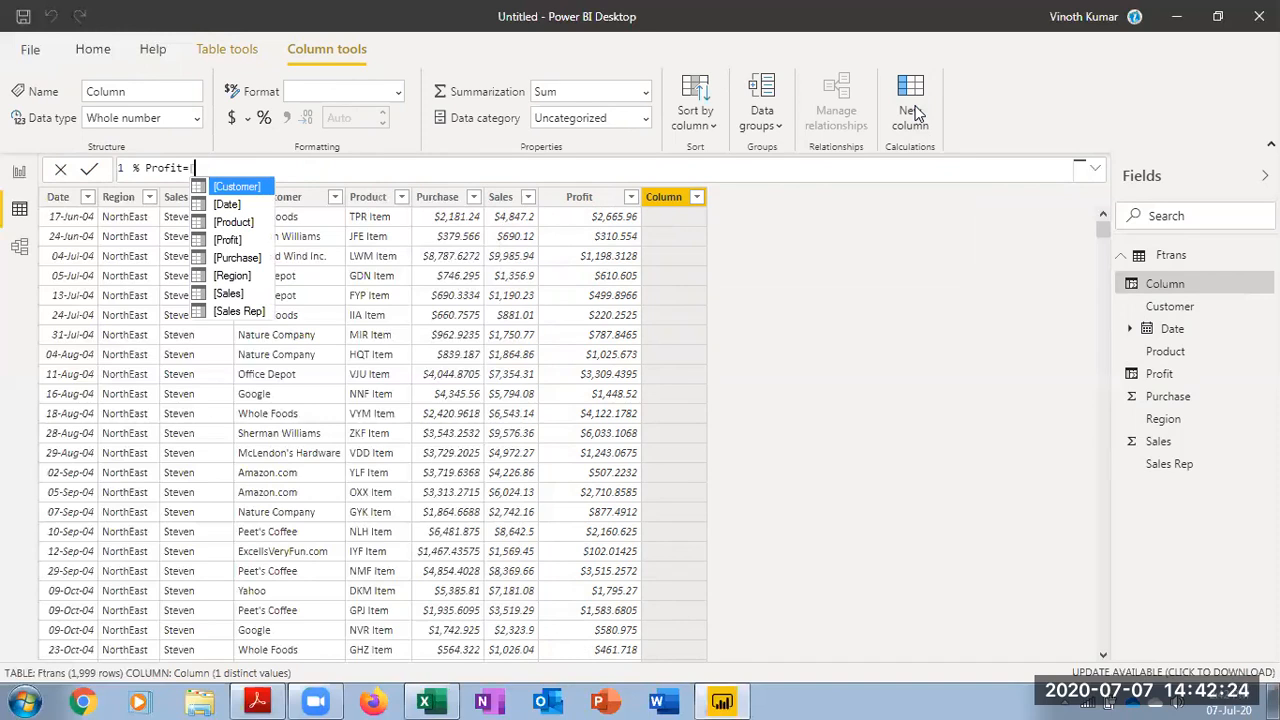
Try writing the % Profit formula as [Profit] divided by [Sales] with a plain division operator
key("Down")
key("Down")
key("Down")
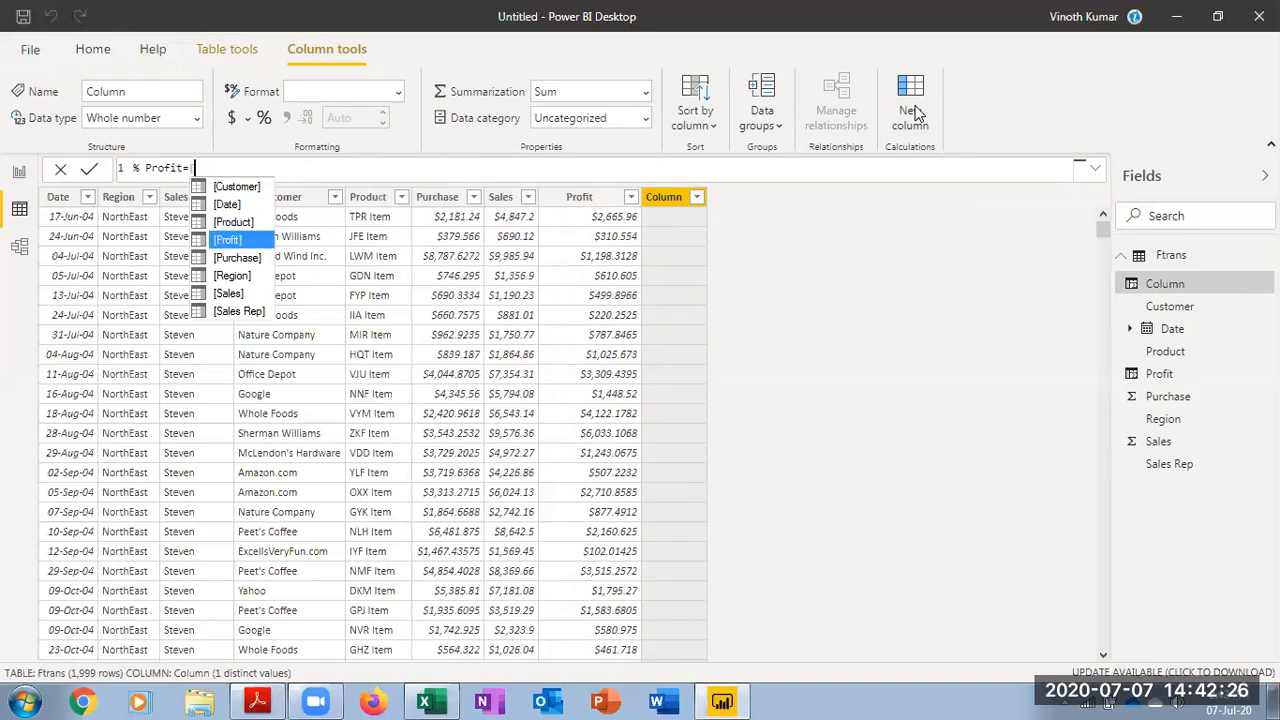
key("Tab")
type("/")
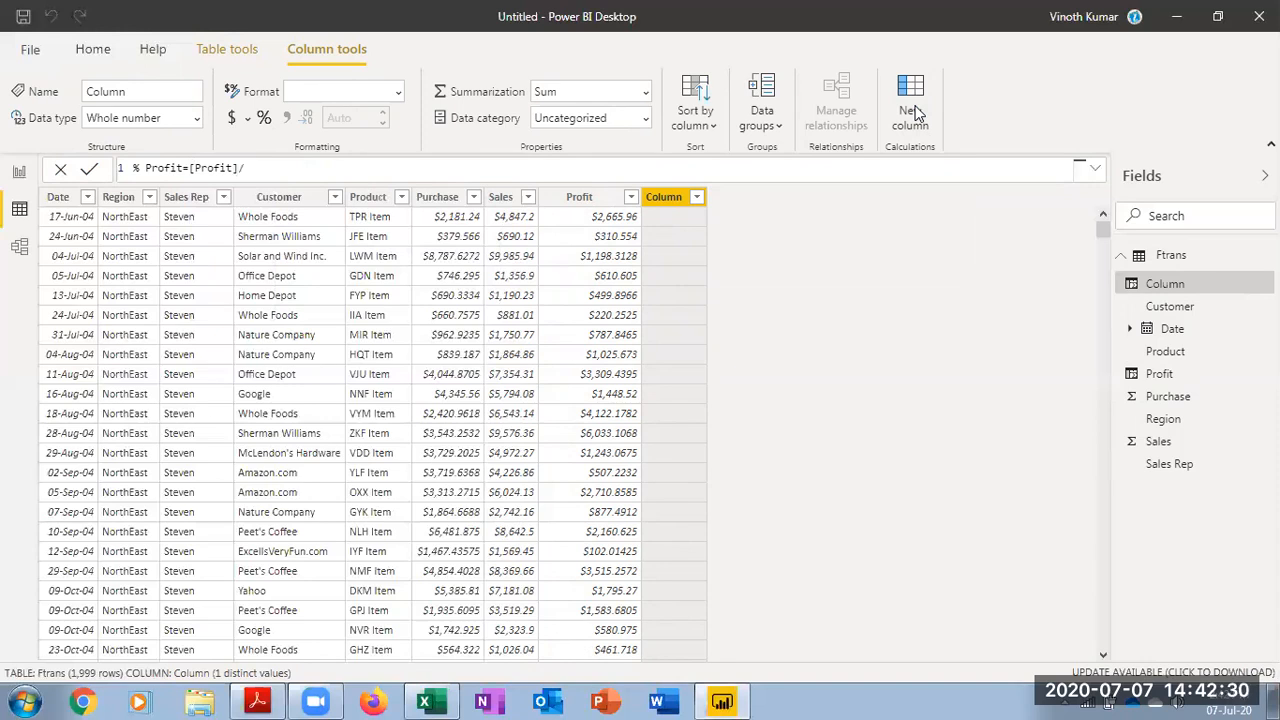
type("s")
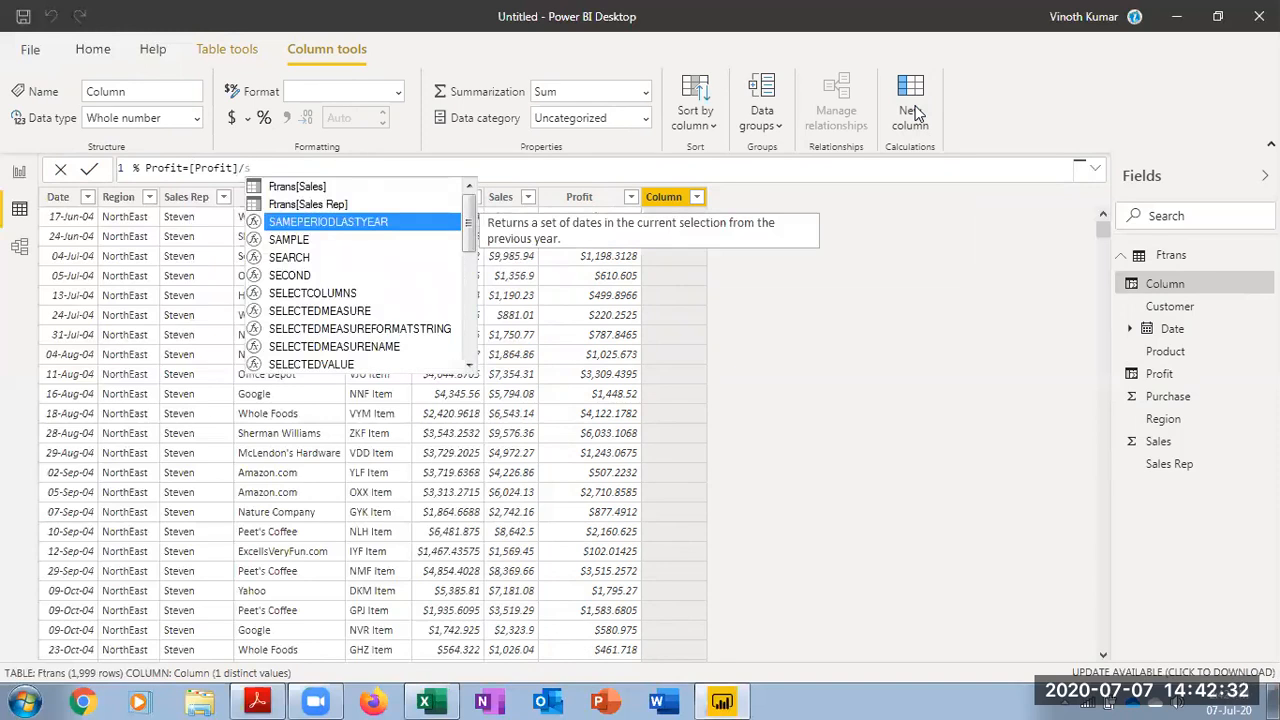
key("Up")
key("Up")
key("Tab")
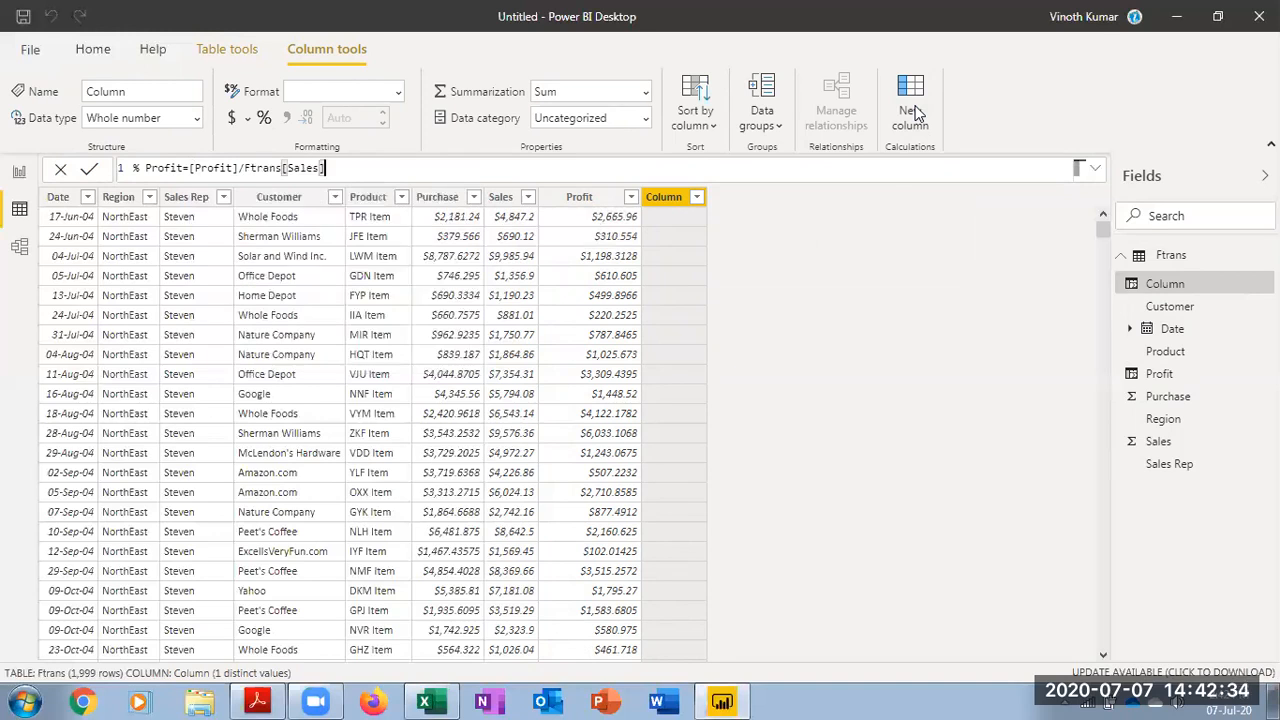
key("BackSpace")
key("BackSpace")
key("BackSpace")
key("BackSpace")
key("BackSpace")
key("BackSpace")
key("BackSpace")
key("BackSpace")
key("BackSpace")
key("BackSpace")
key("BackSpace")
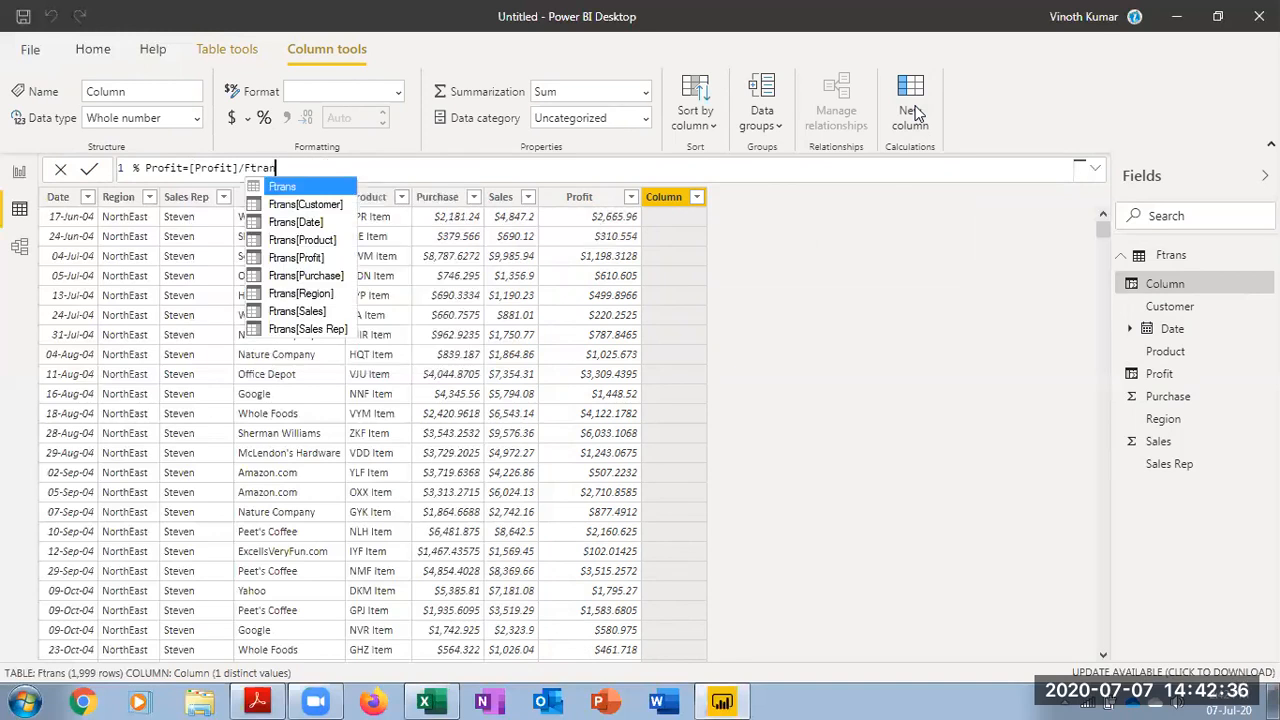
key("BackSpace")
key("BackSpace")
type("[Sa")
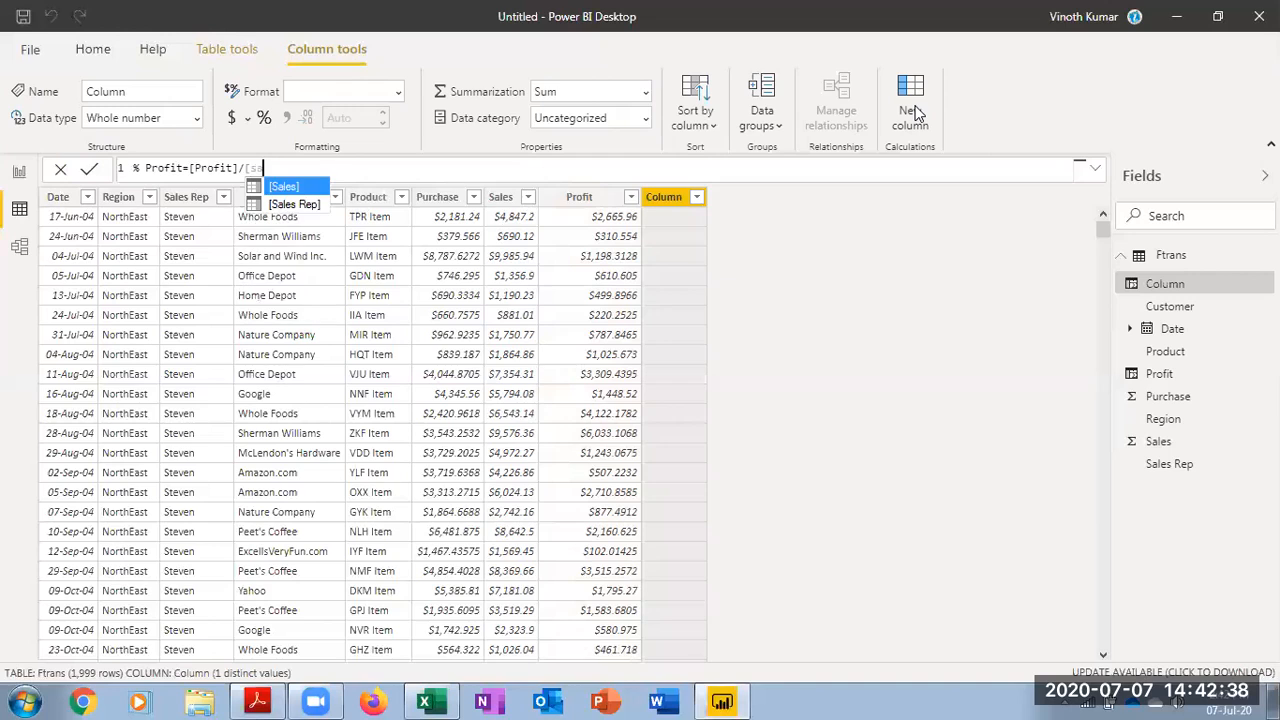
key("Tab")
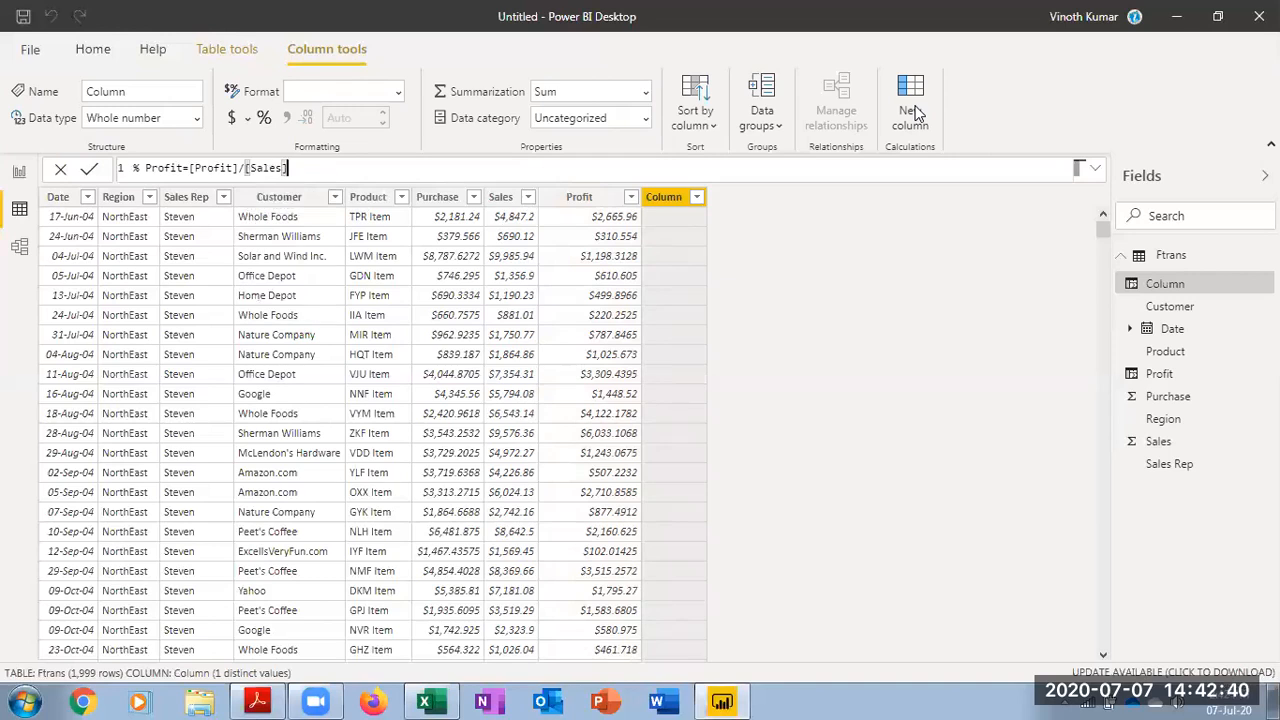
key("BackSpace")
key("BackSpace")
key("BackSpace")
key("BackSpace")
key("BackSpace")
key("BackSpace")
key("BackSpace")
key("BackSpace")
key("BackSpace")
key("BackSpace")
key("BackSpace")
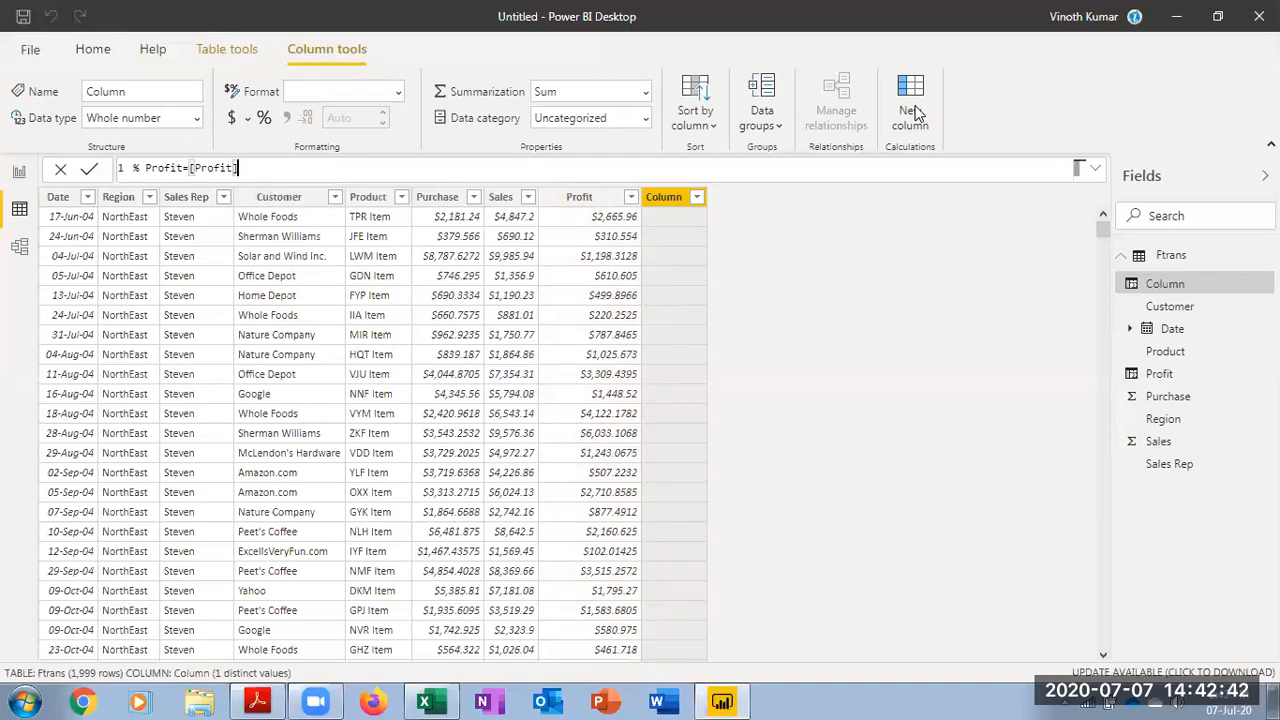
key("BackSpace")
key("BackSpace")
key("BackSpace")
key("BackSpace")
key("BackSpace")
Rewrite the % Profit formula as DIVIDE([Profit],[Sales]) and commit the column
type("div")
key("Tab")
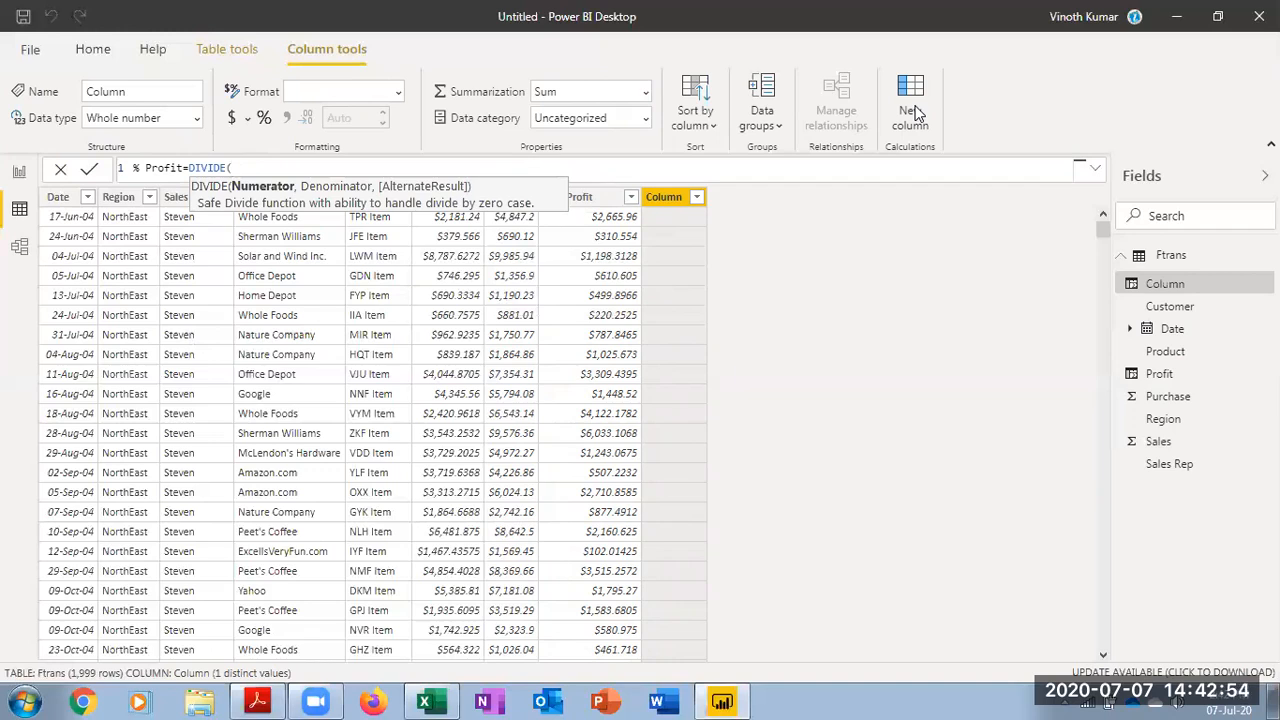
type("[p")
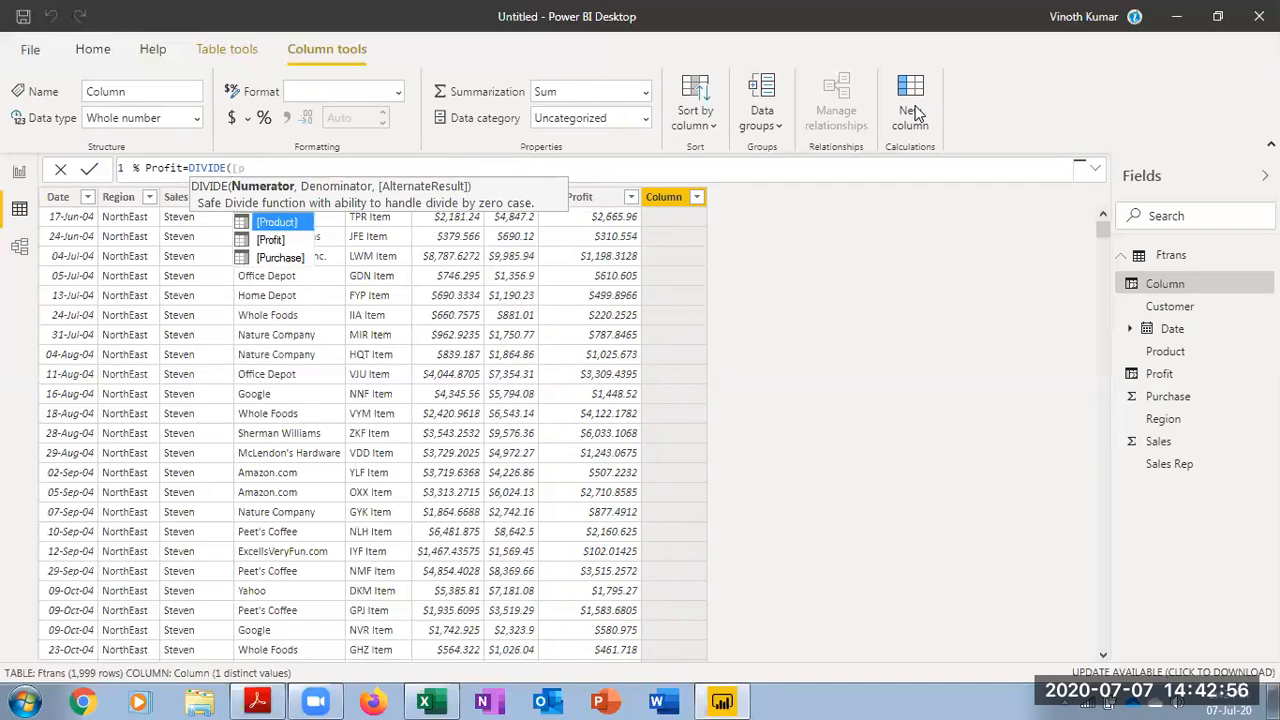
type("r")
key("Tab")
type(",")
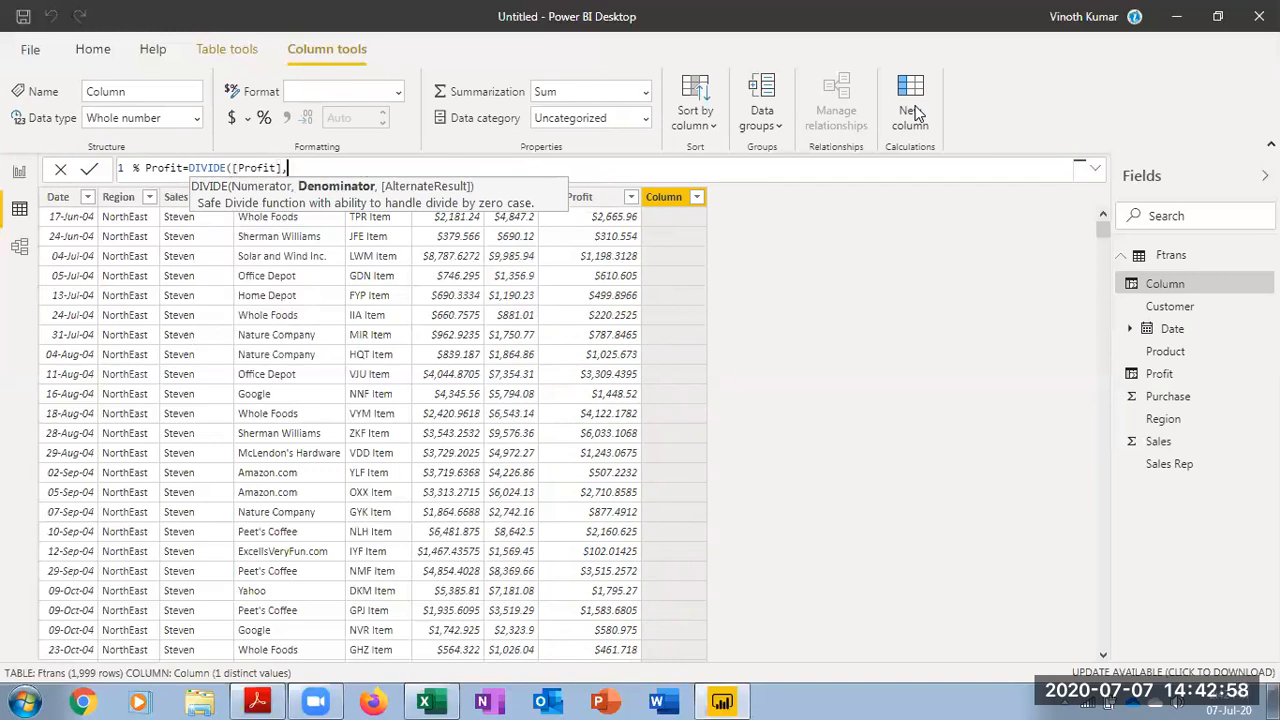
type("[Sales")
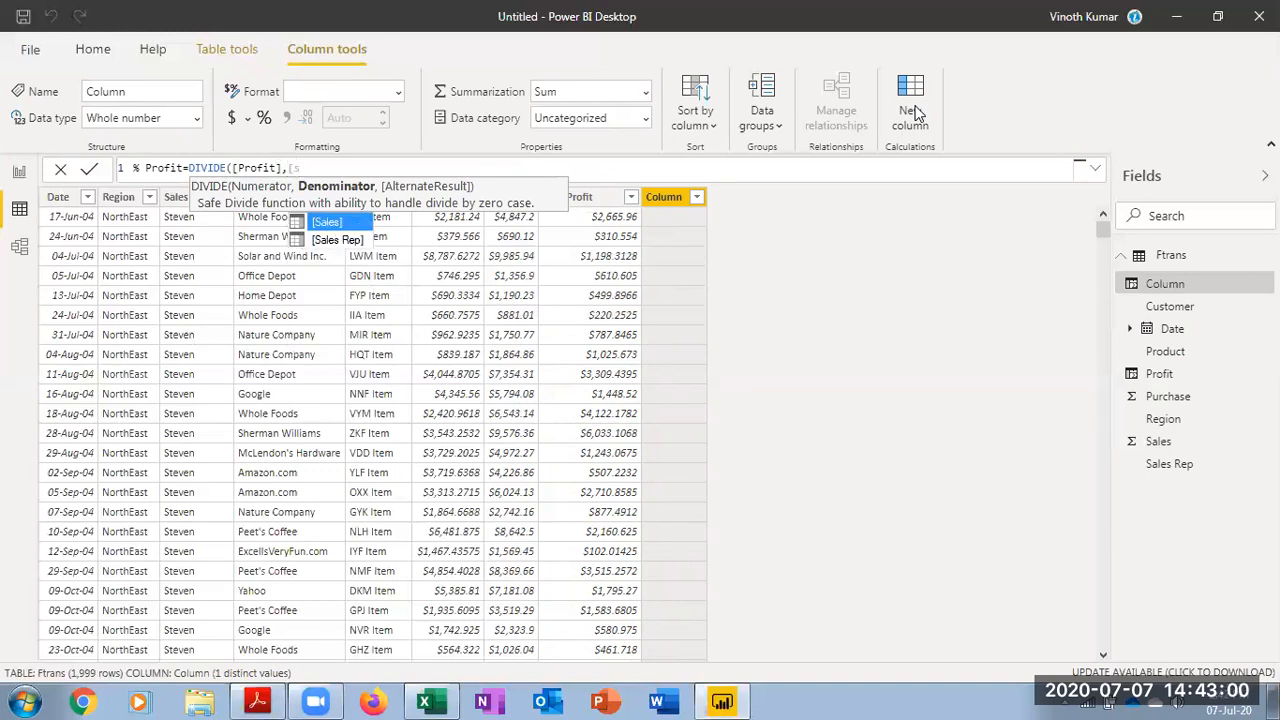
key("Tab")
type(",")
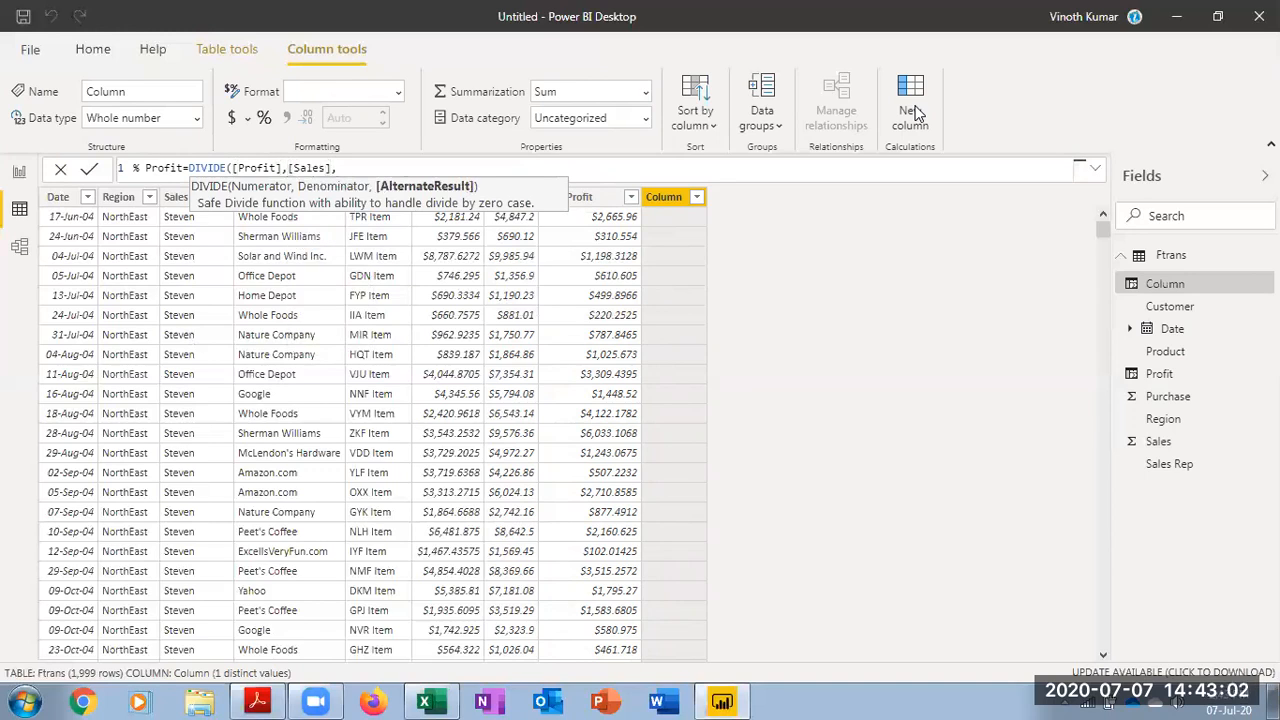
key("BackSpace")
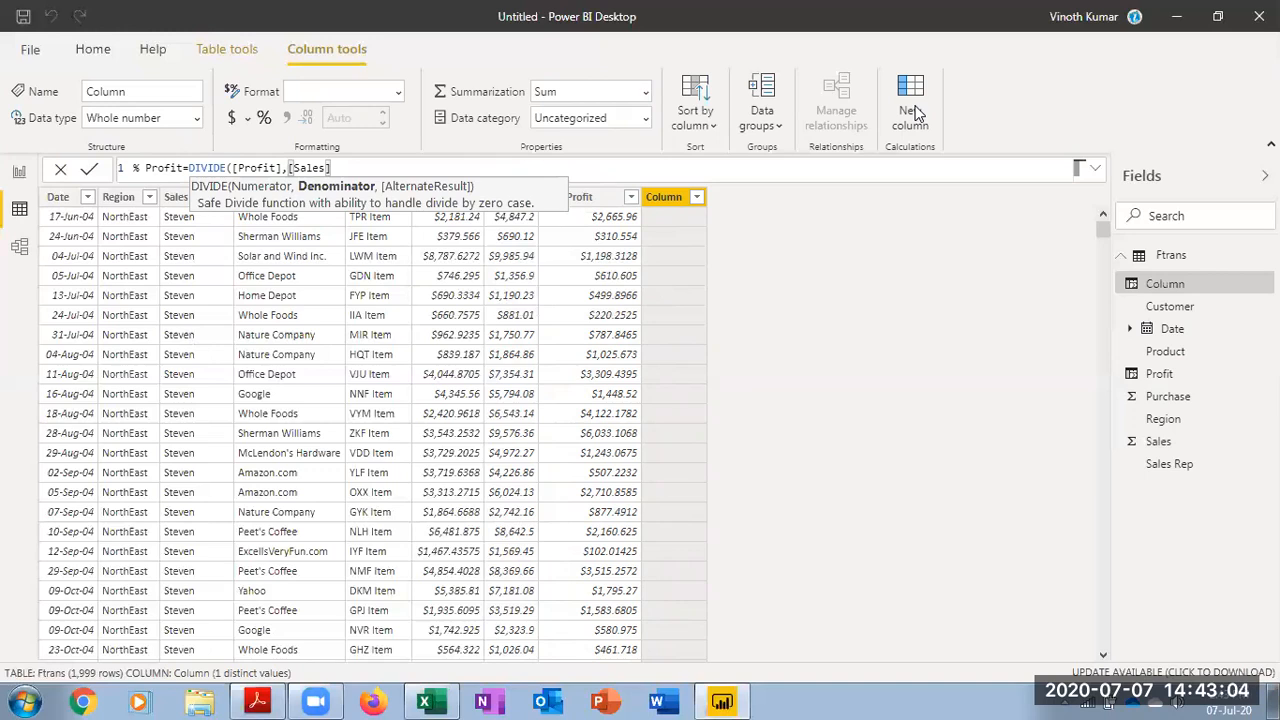
type(")")
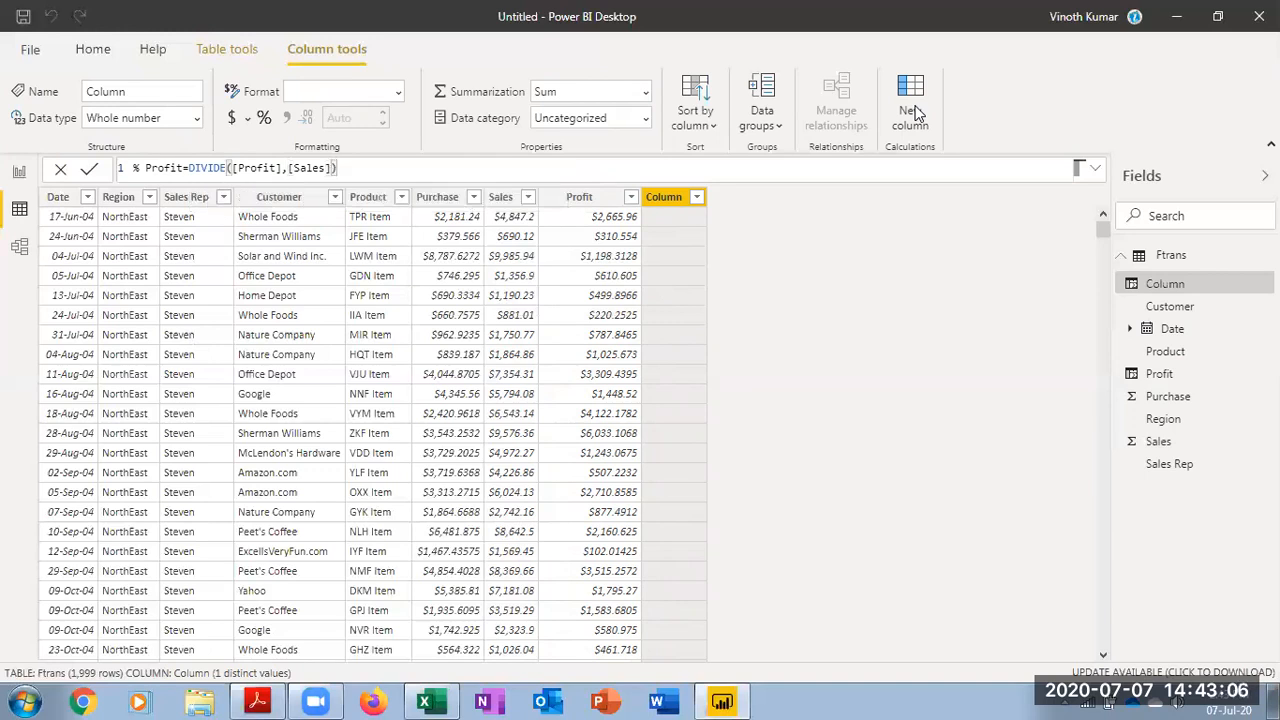
key("Return")
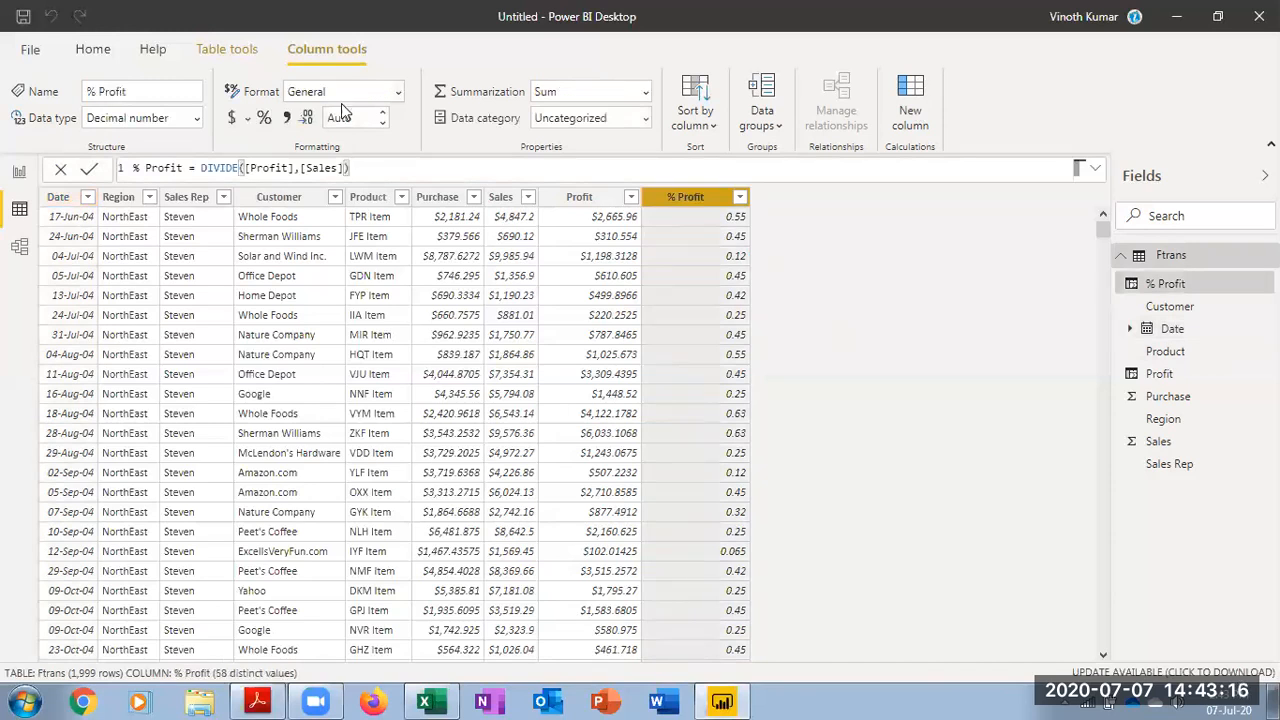
Set the % Profit column's format to Percentage
left_click(397, 93)
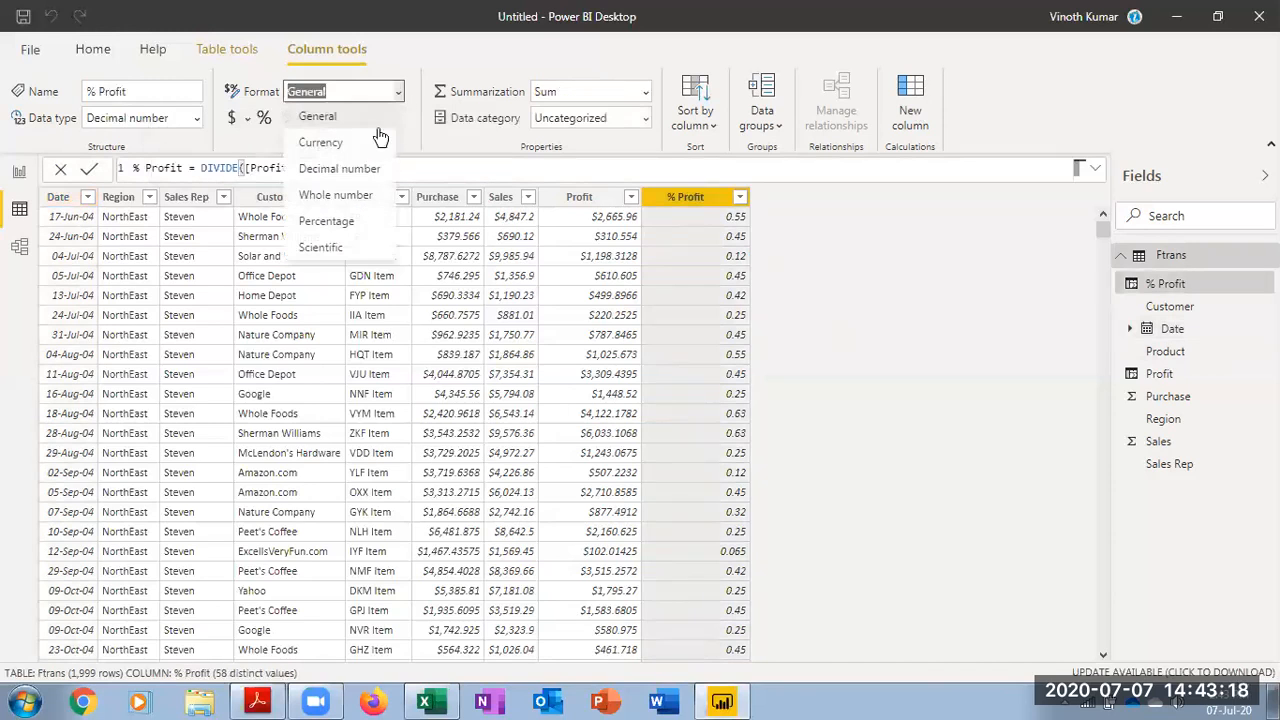
left_click(329, 227)
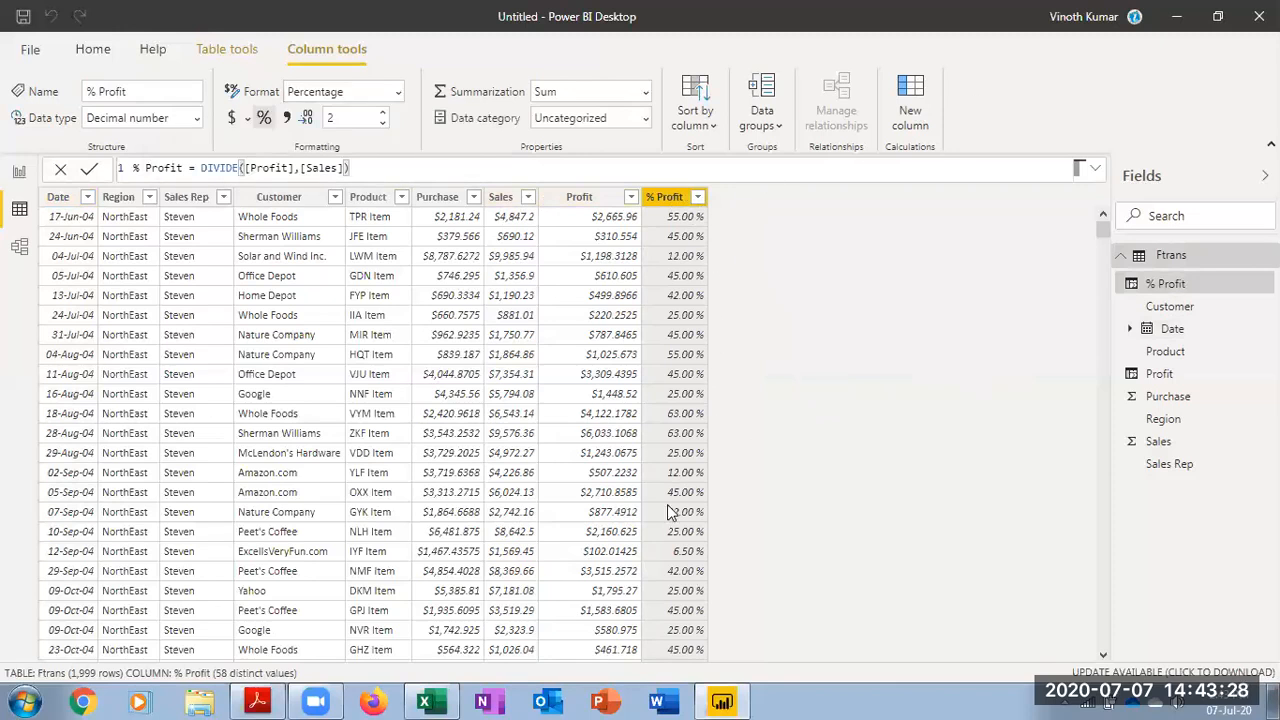
scroll(667, 508, "down", 16)
scroll(667, 508, "up", 16)
scroll(668, 510, "down", 6)
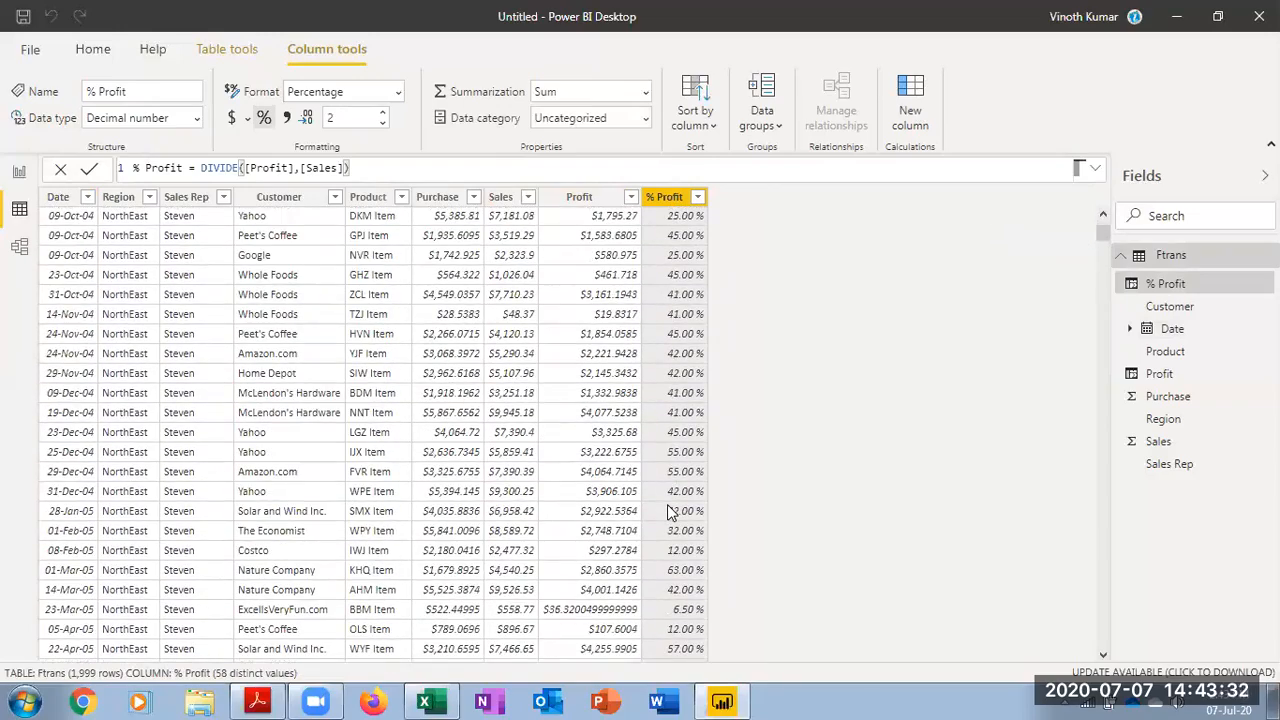
scroll(670, 512, "down", 4)
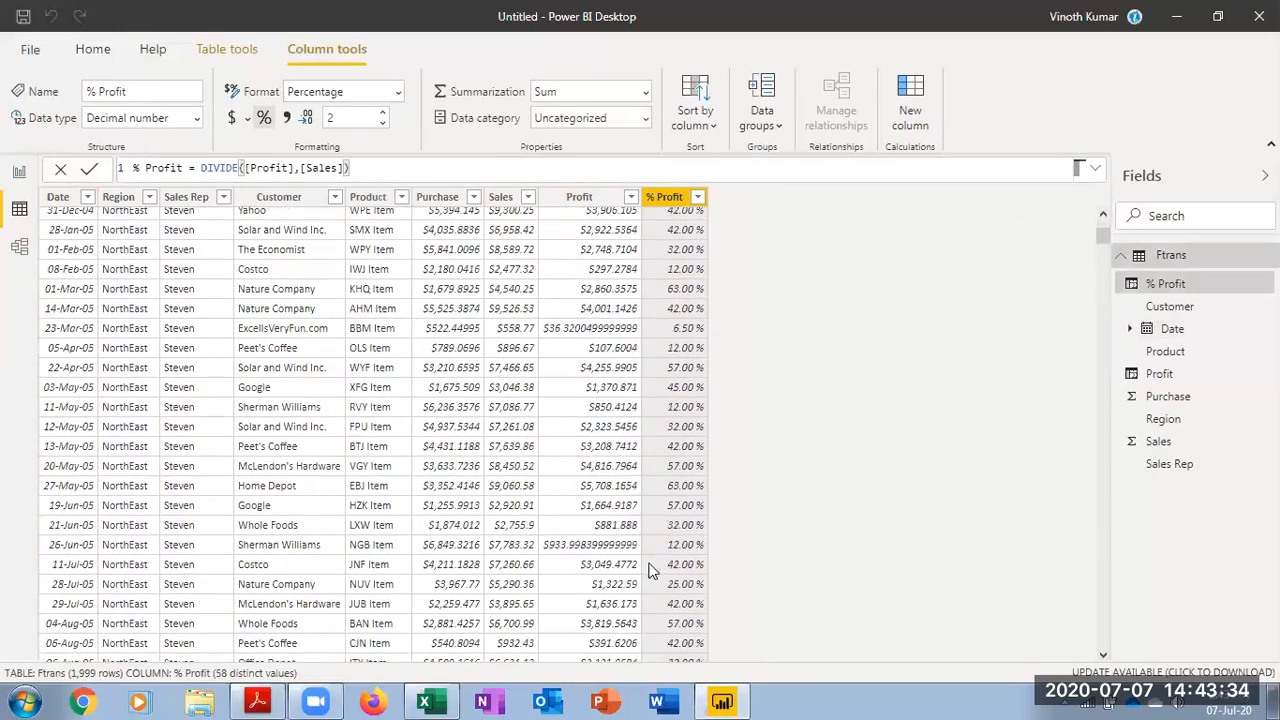
scroll(604, 485, "up", 5)
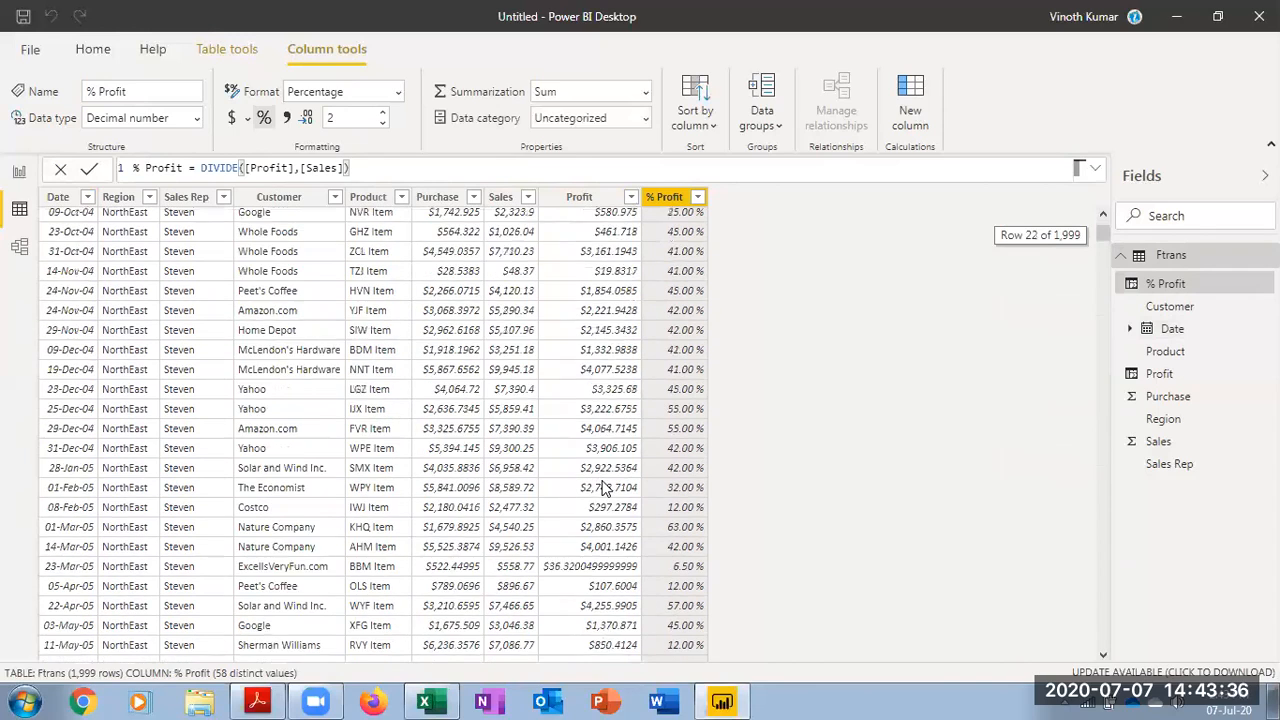
scroll(603, 435, "up", 5)
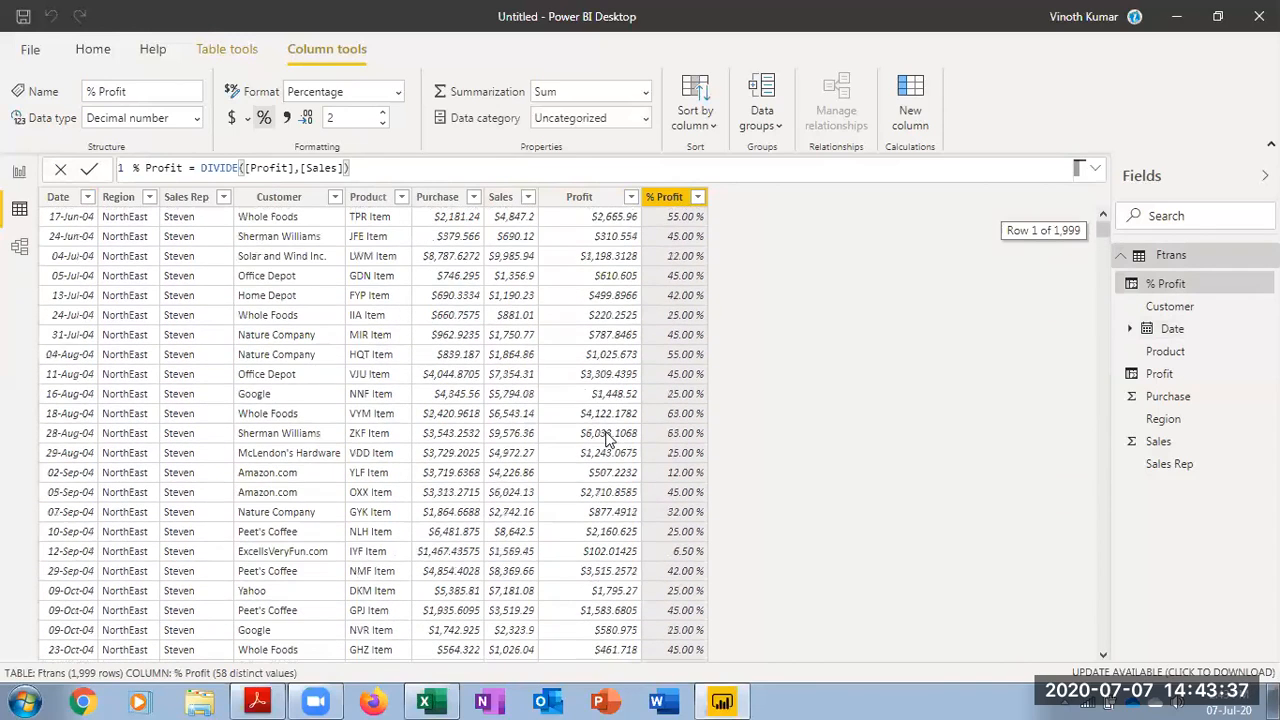
Set the Profit column's decimal places to 2
left_click(603, 205)
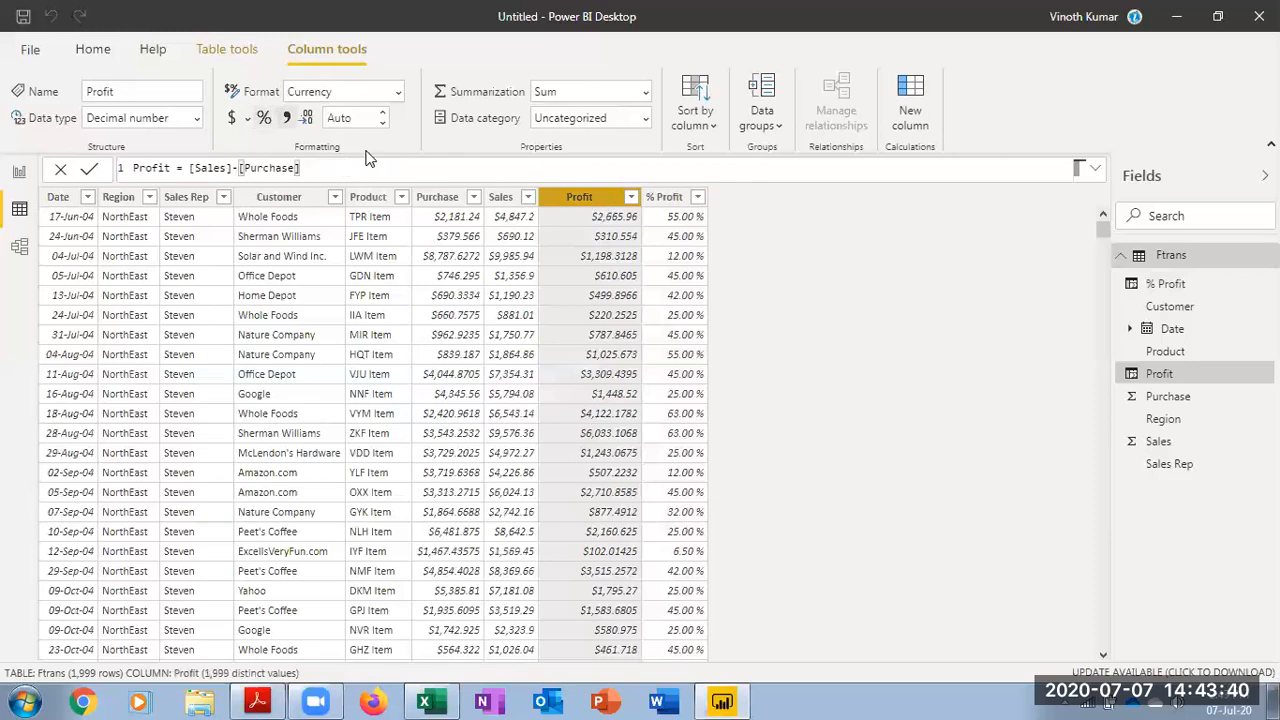
type("2")
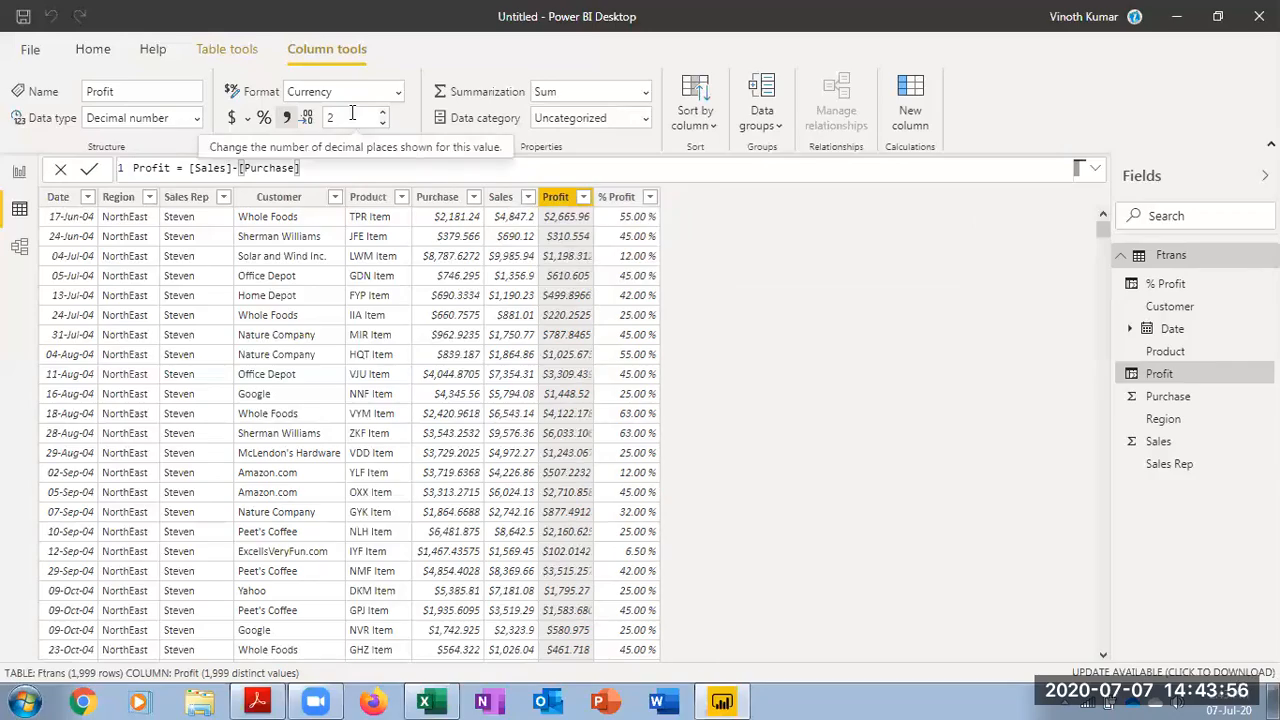
scroll(575, 378, "down", 20)
scroll(575, 374, "up", 20)
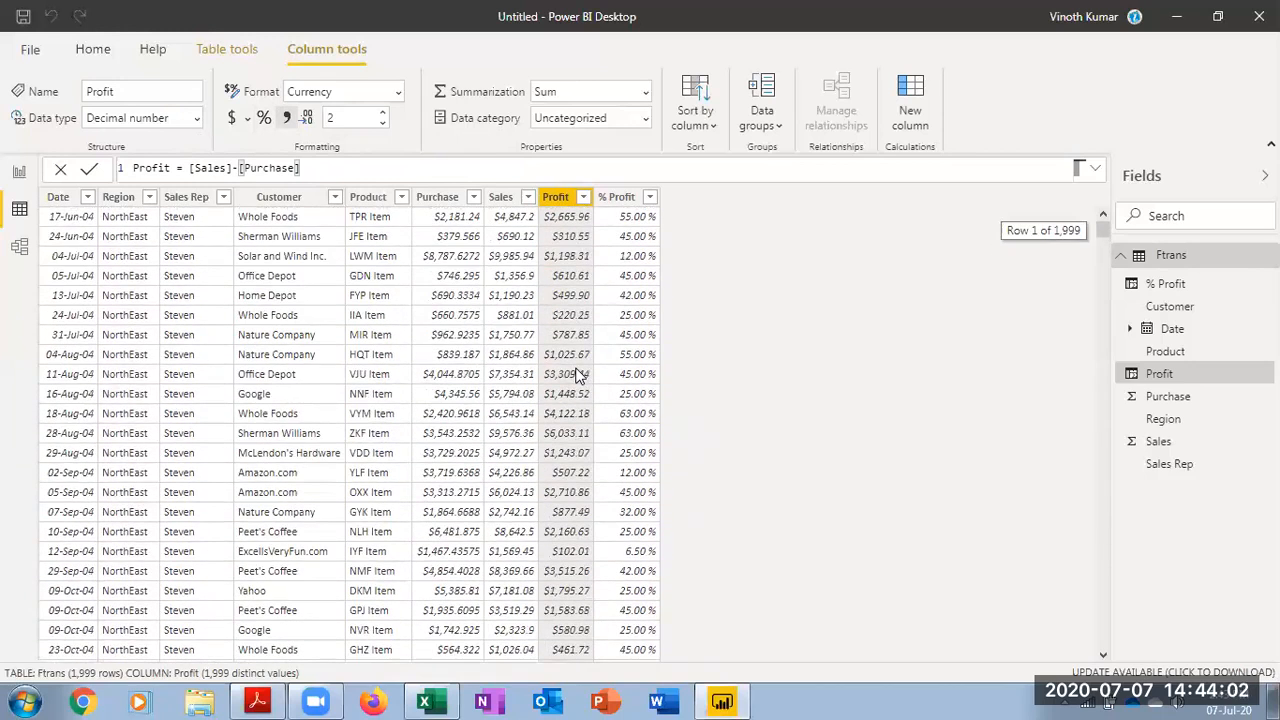
left_click(608, 199)
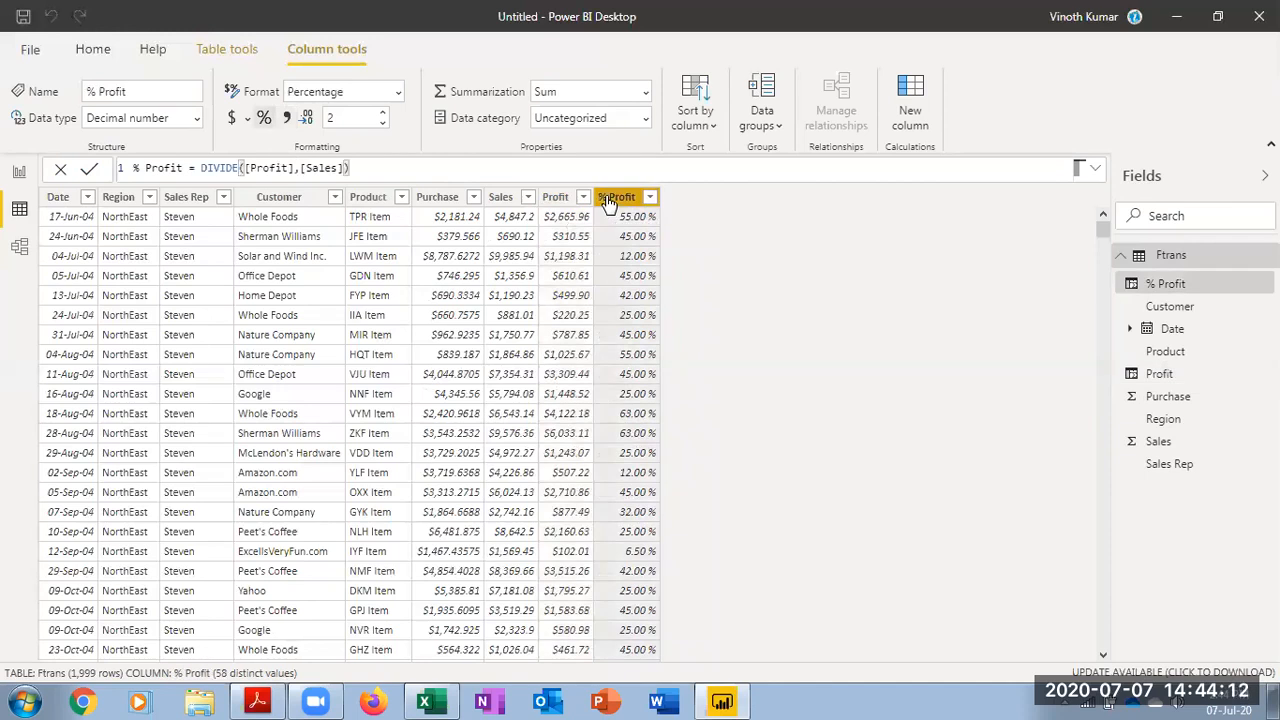
Switch to the report view and create a bar chart of Profit by Customer
left_click(19, 172)
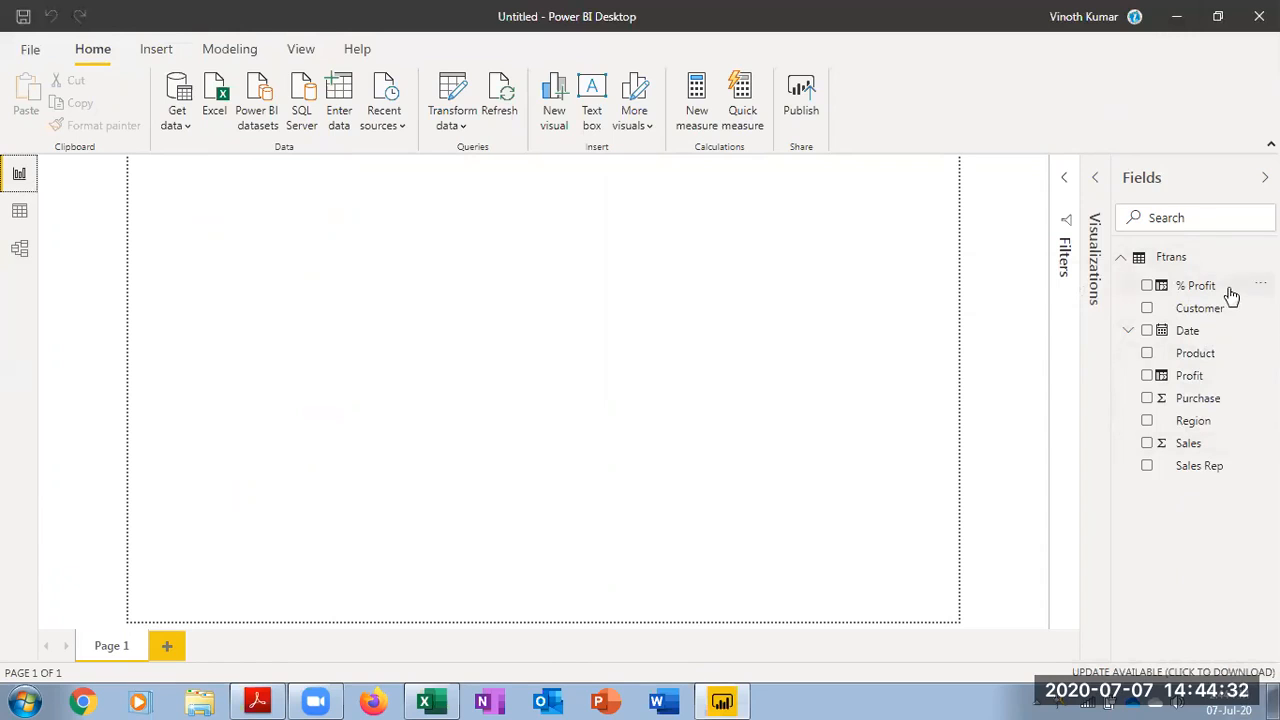
left_click(1097, 177)
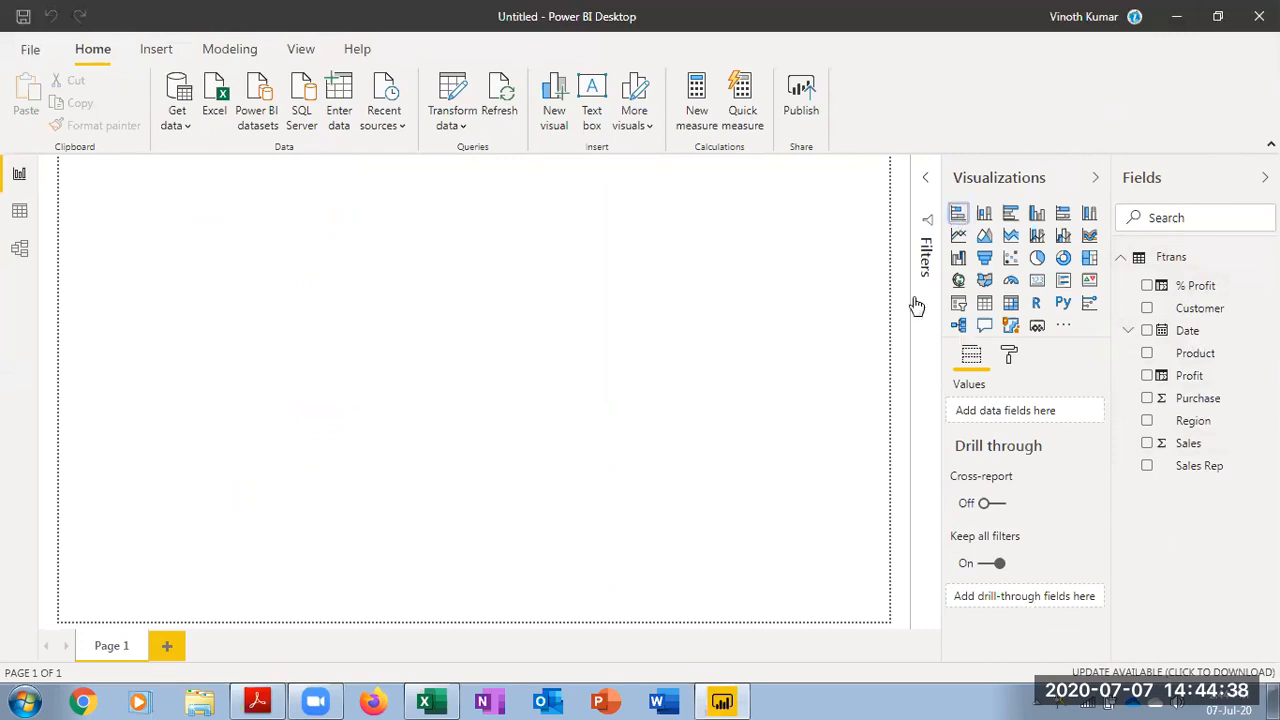
left_click(1150, 318)
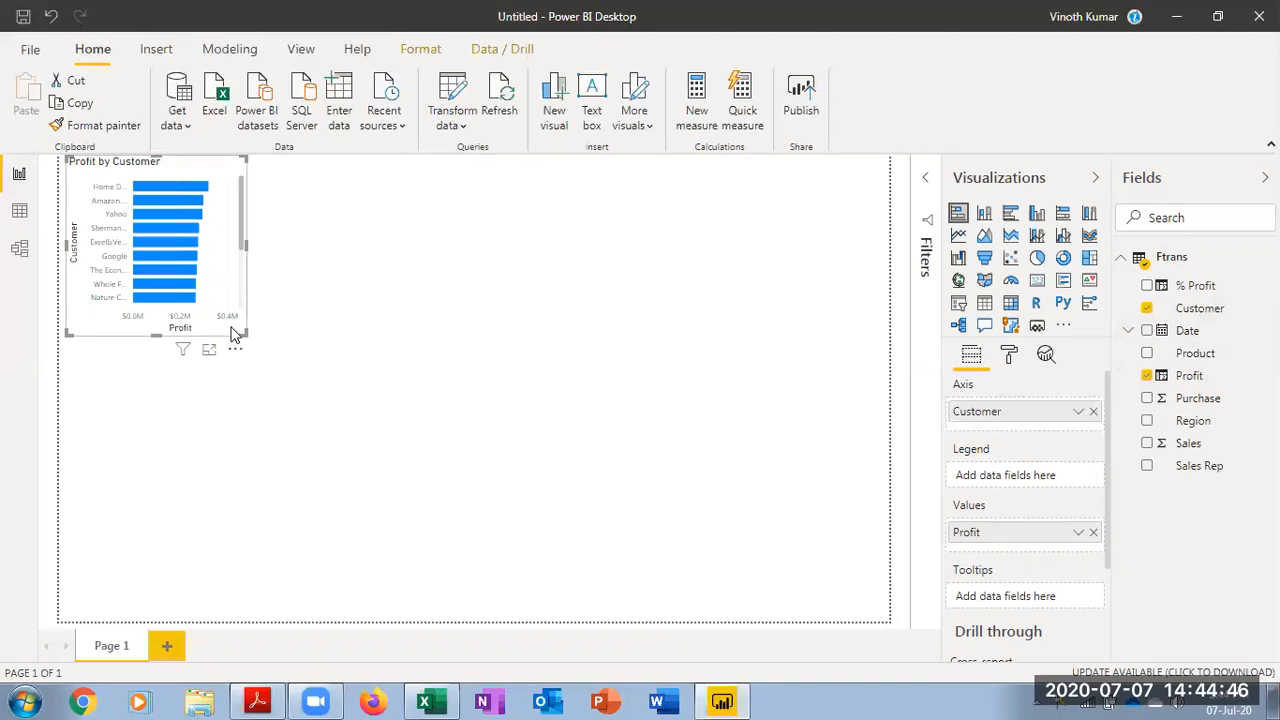
Enlarge the Profit by Customer chart and turn on its data labels
left_click_drag(331, 373, 413, 608)
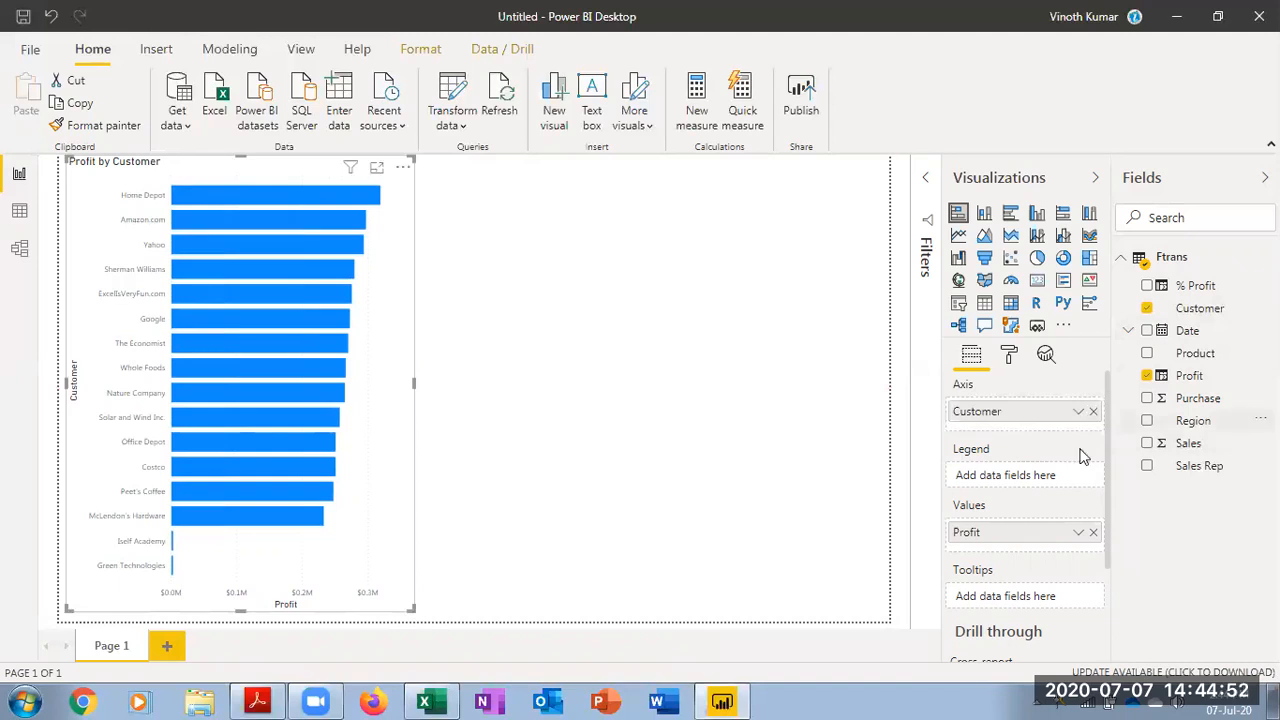
left_click(1011, 352)
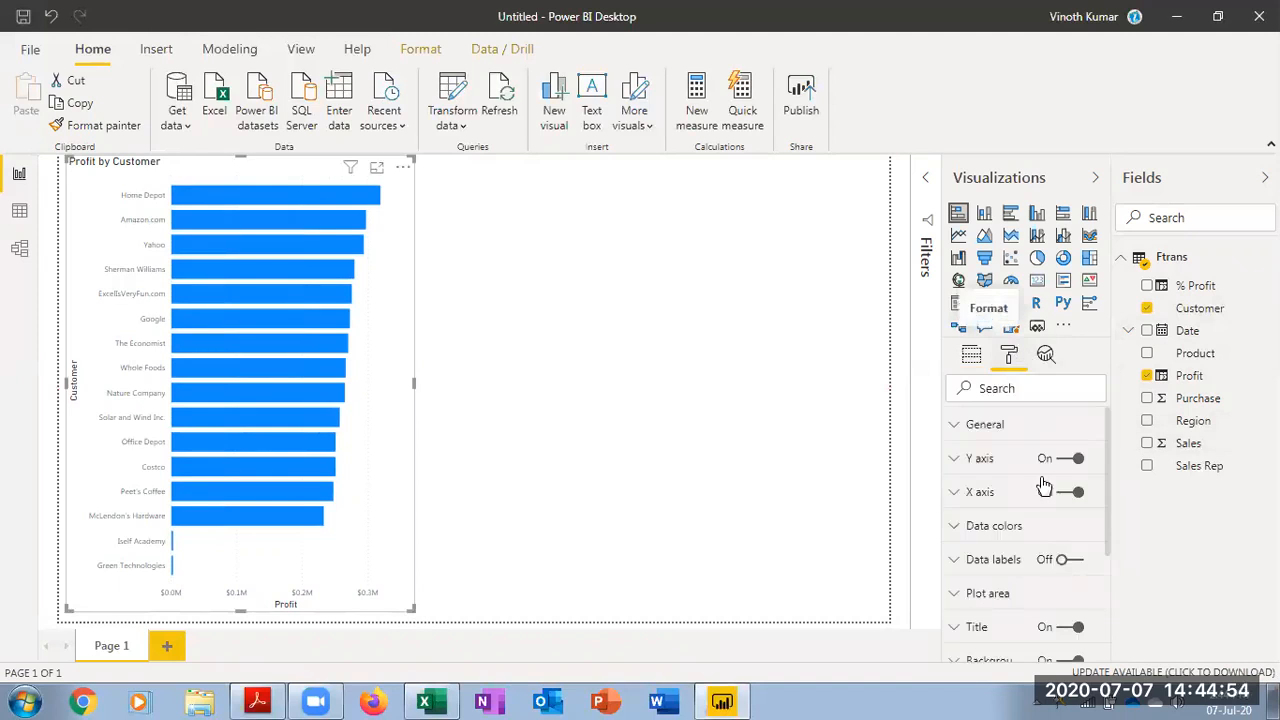
left_click(1065, 561)
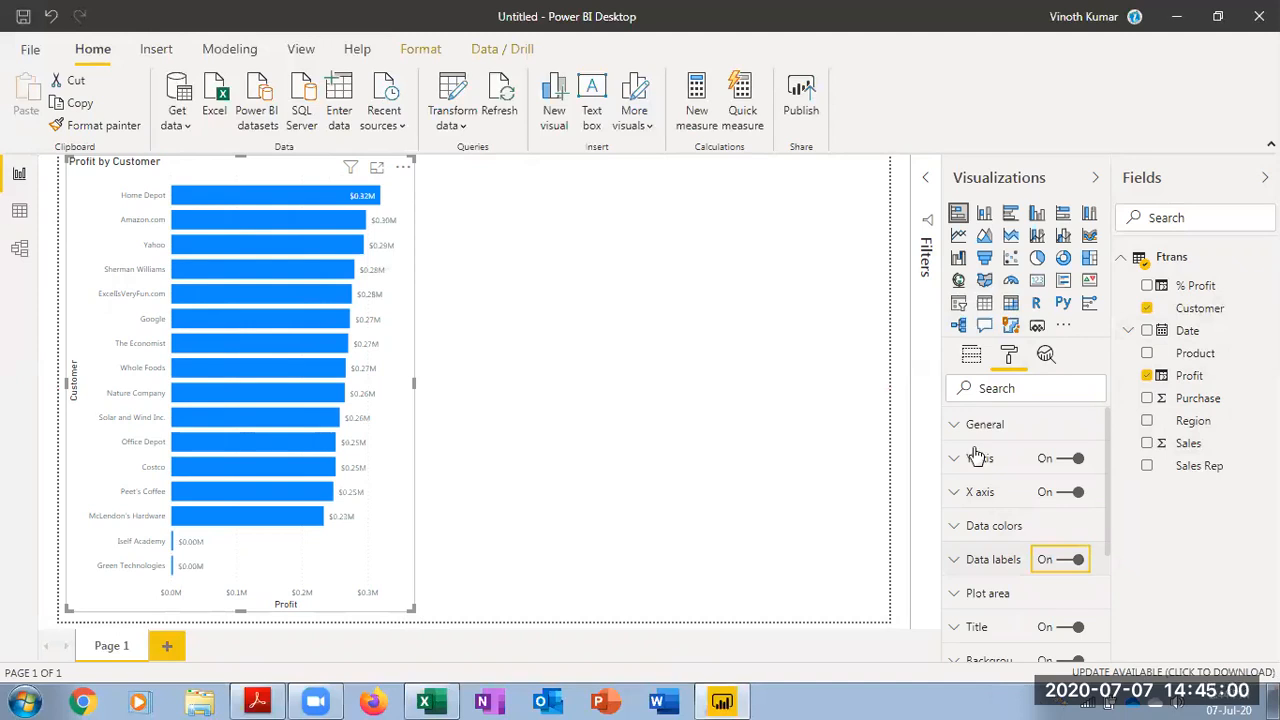
Convert the chart into a table visual and shrink it to fit its contents
left_click(983, 304)
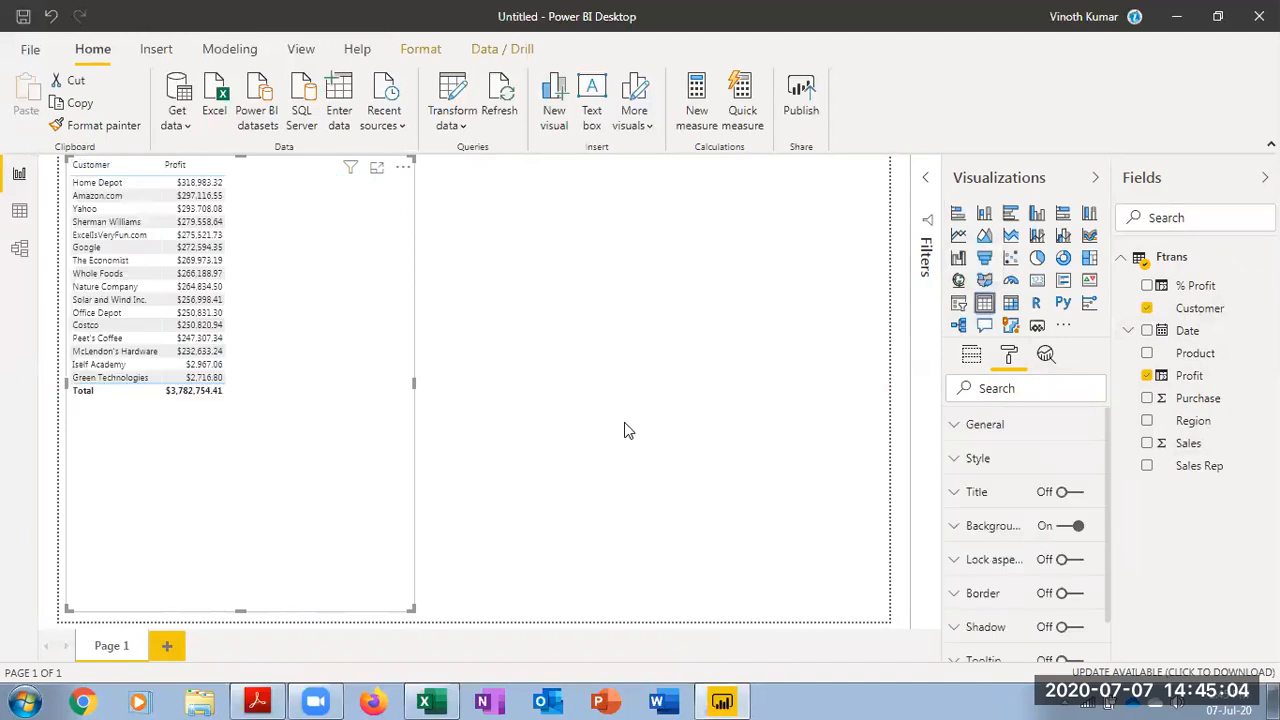
left_click_drag(412, 608, 263, 434)
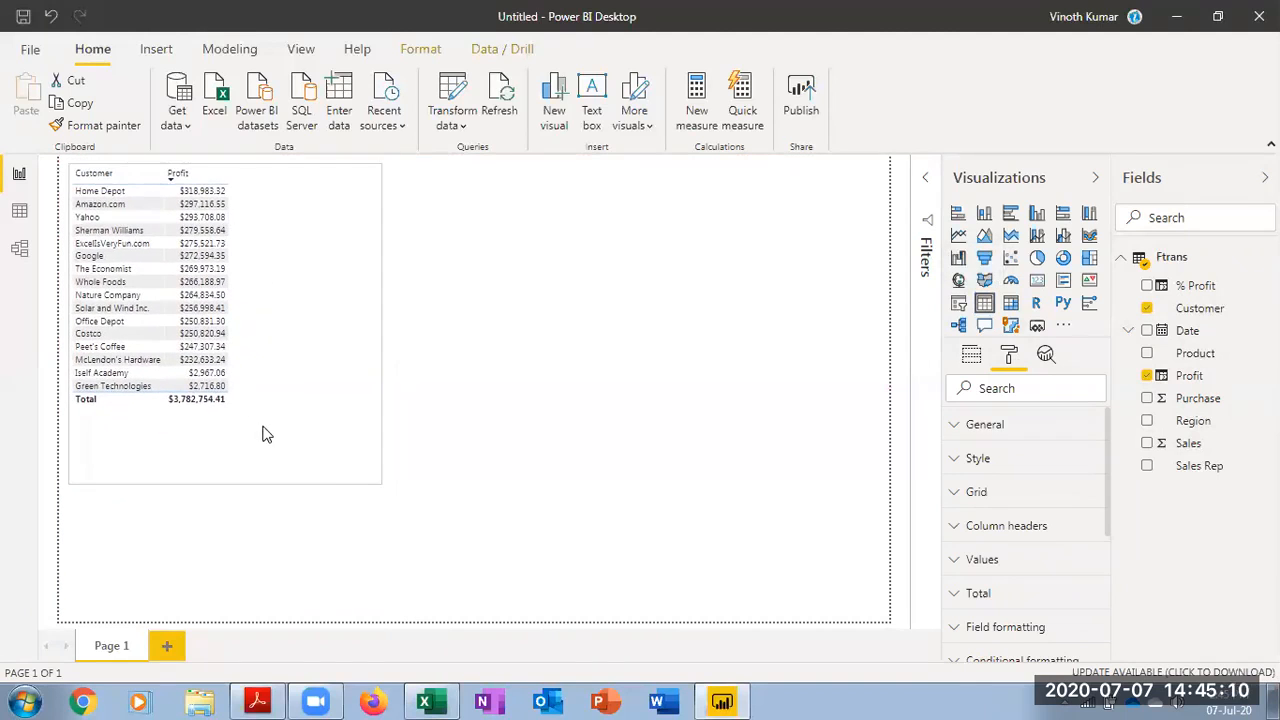
left_click_drag(378, 488, 237, 421)
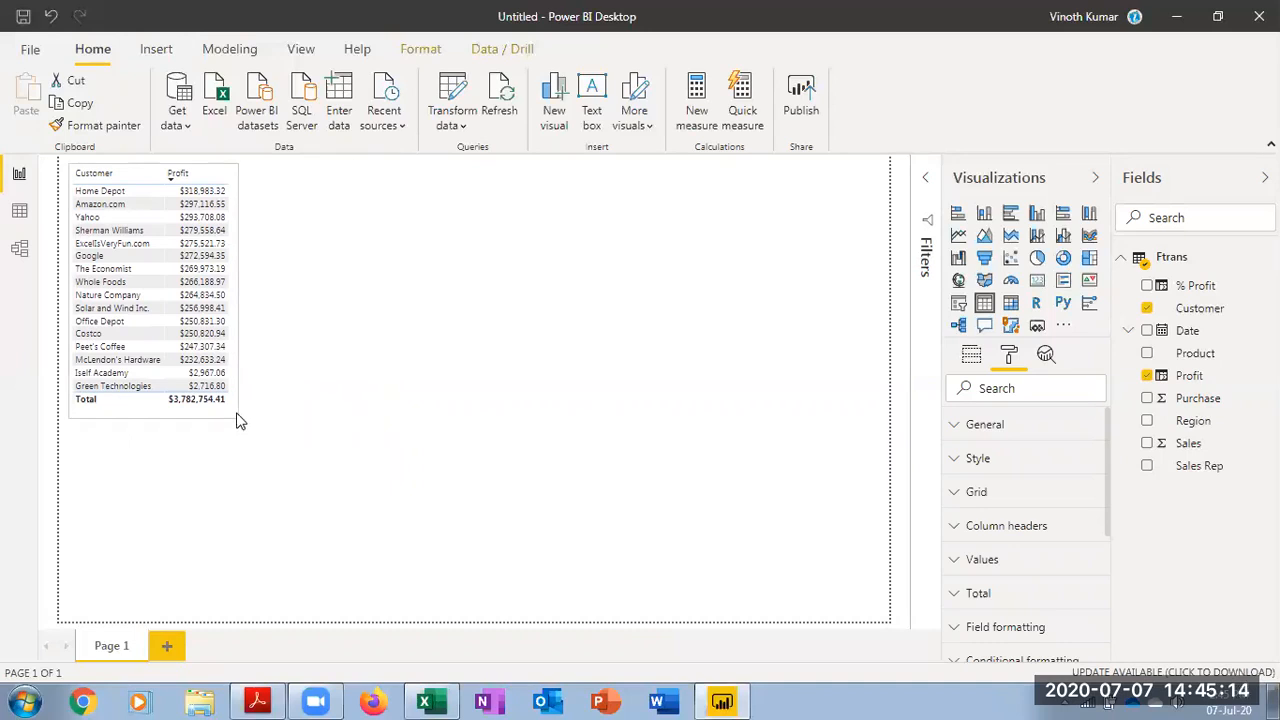
Create a second table visual showing Profit by Sales Rep
left_click(358, 430)
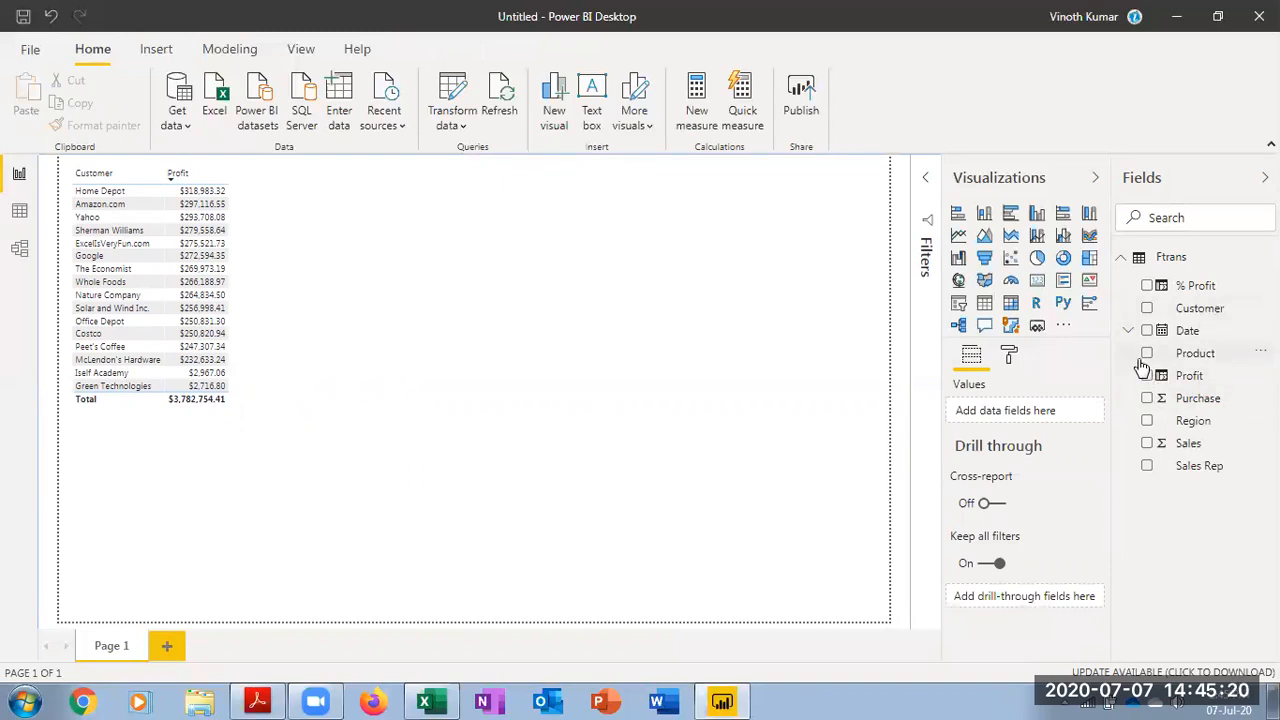
left_click(1147, 467)
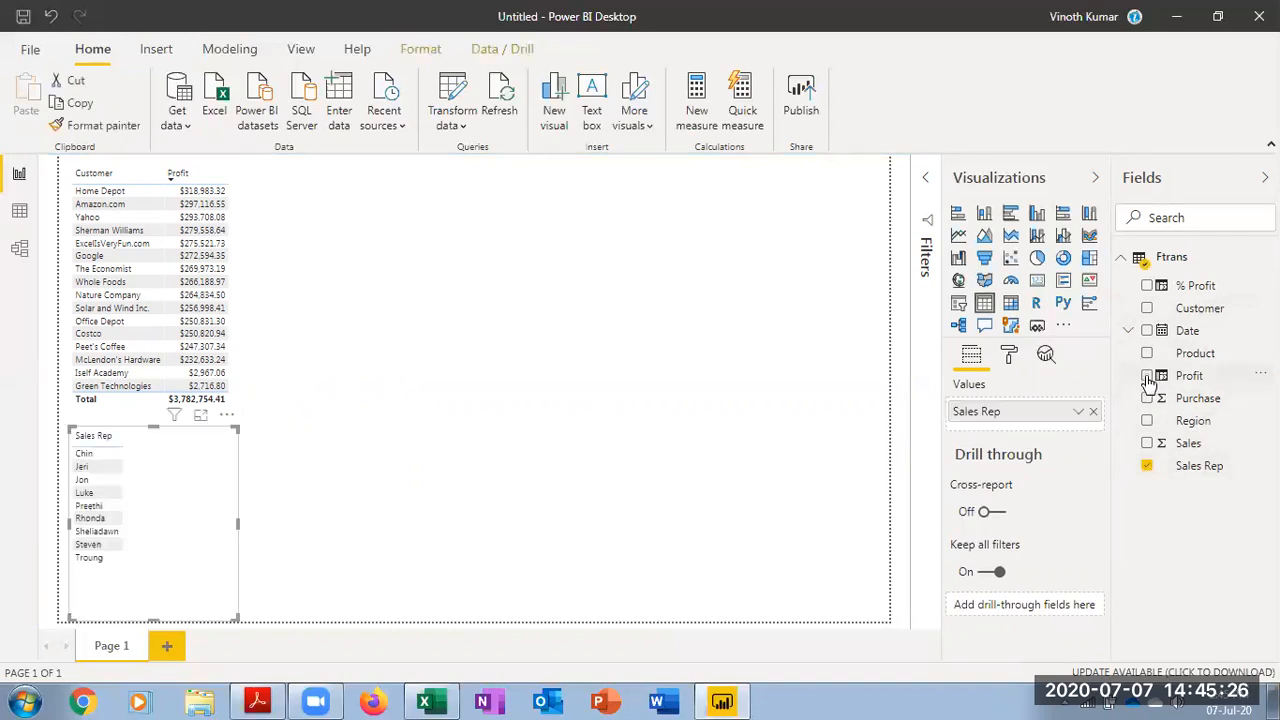
left_click(1147, 376)
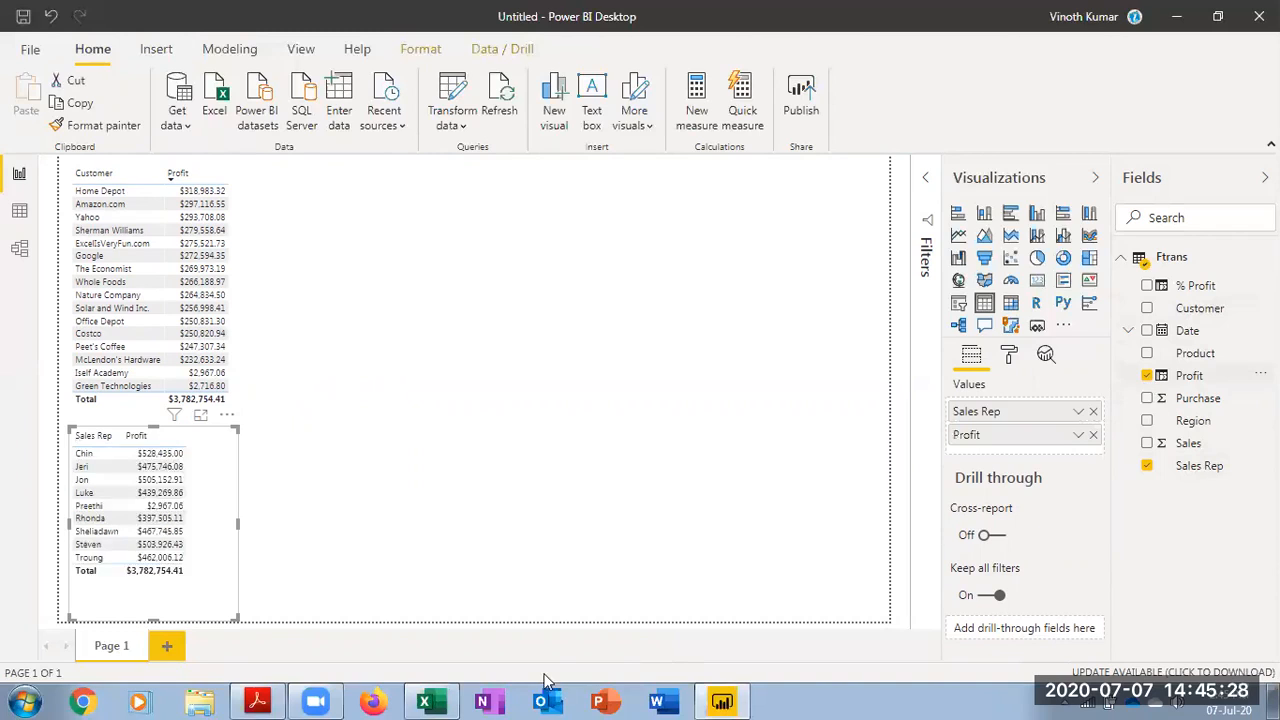
Add a third table visual with the Date hierarchy and Profit, and enlarge it
left_click(315, 230)
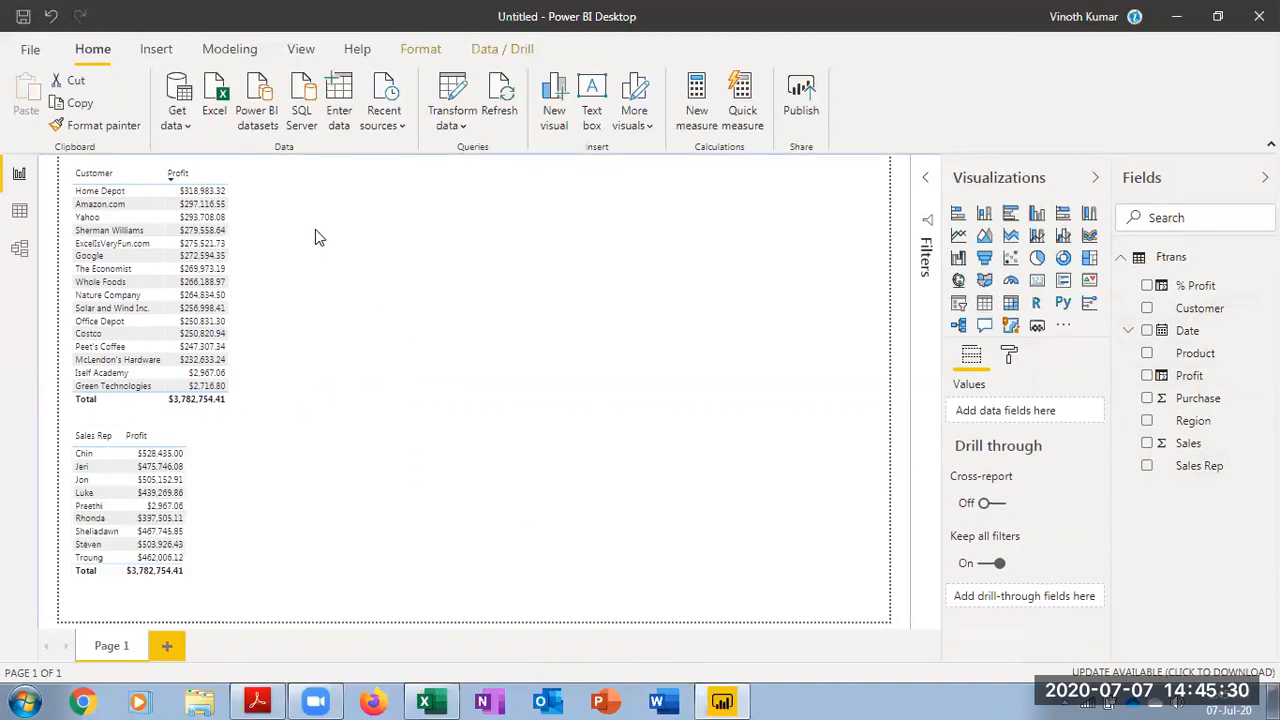
left_click(986, 307)
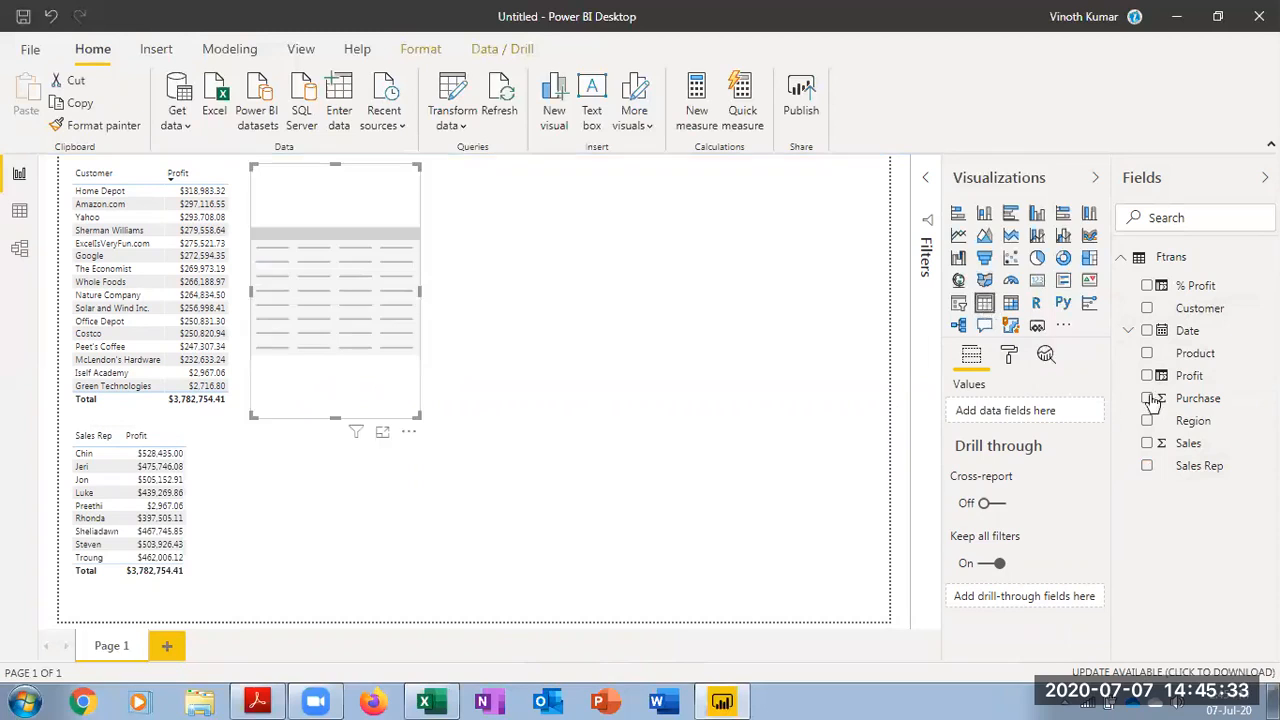
left_click(1148, 331)
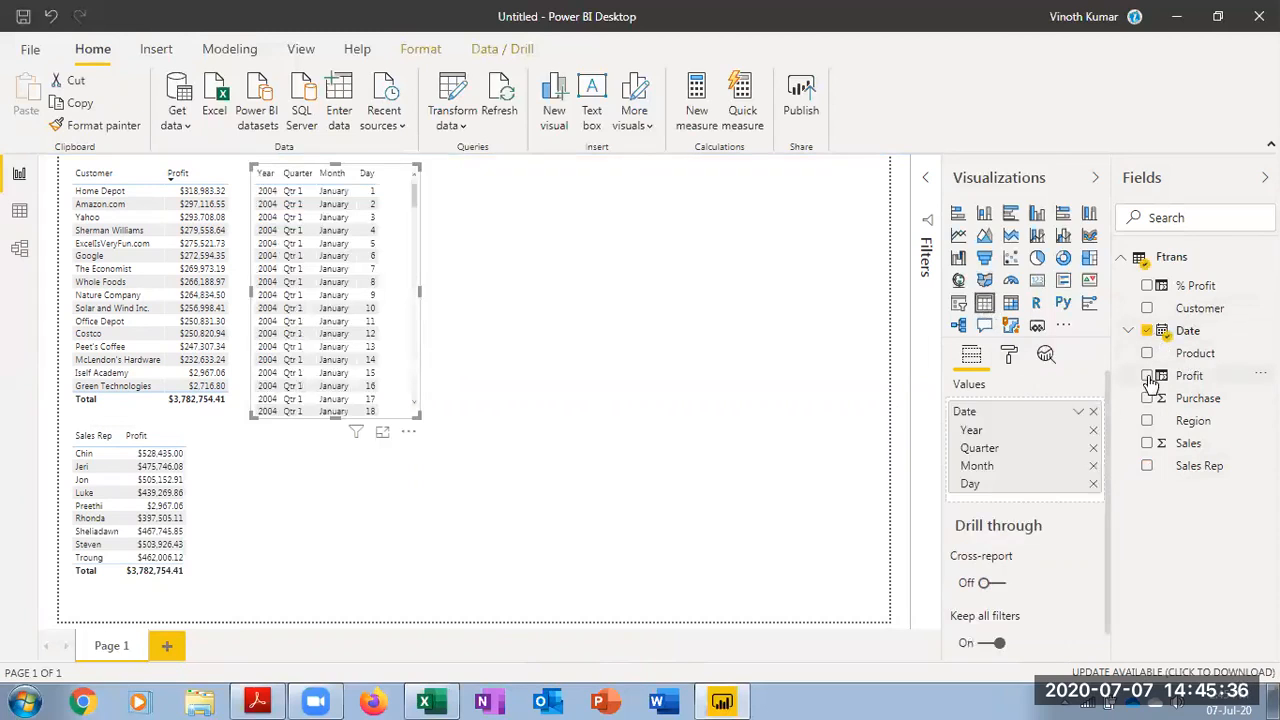
left_click(1148, 376)
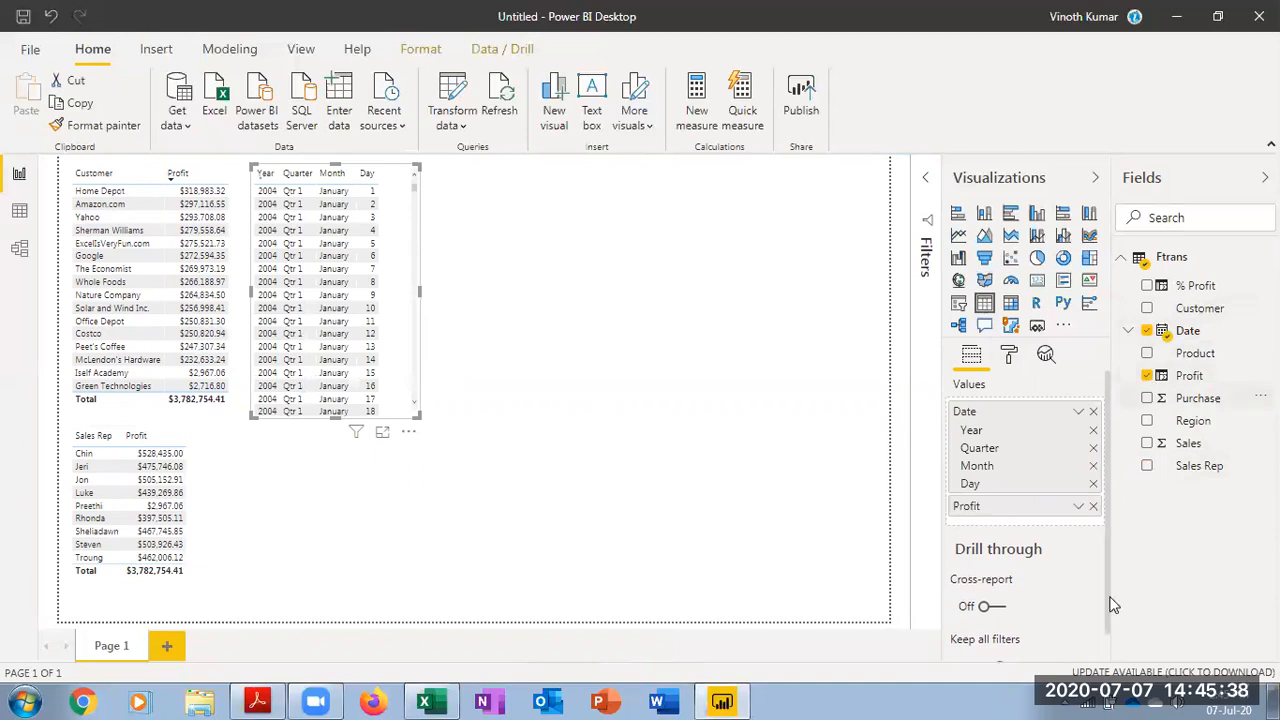
left_click_drag(430, 424, 494, 597)
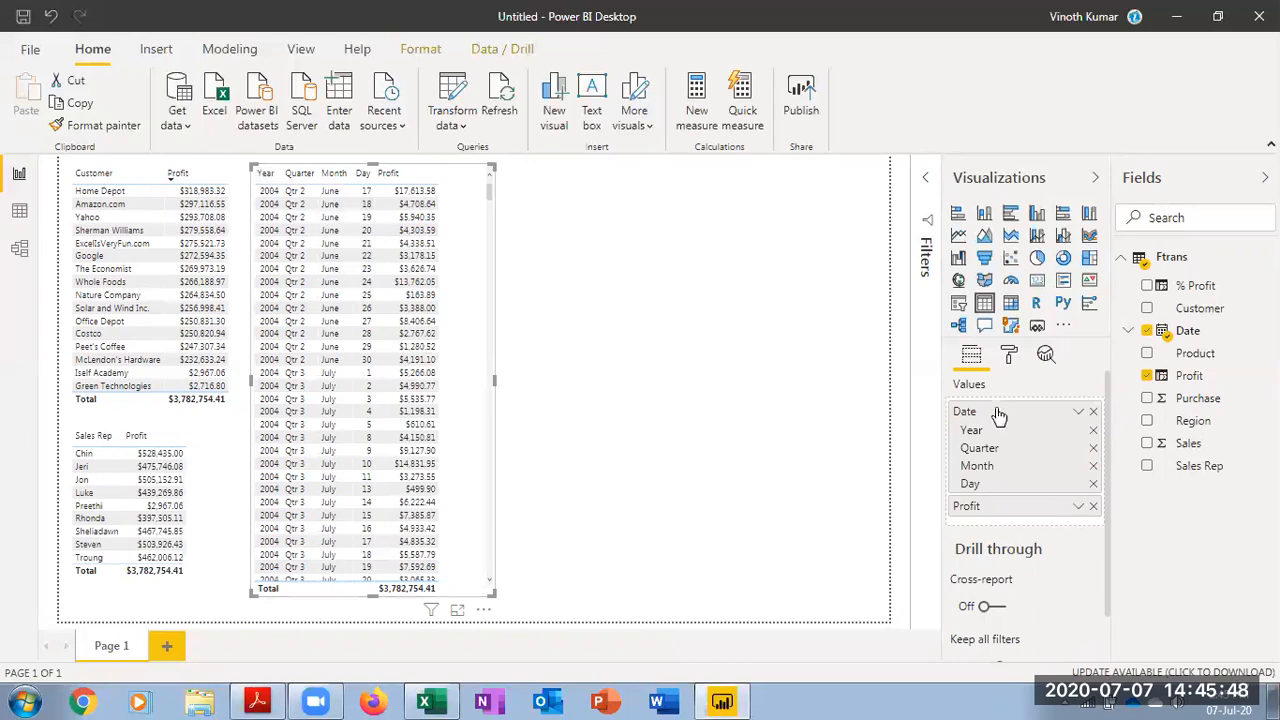
Reduce the date table to only Year and Profit by removing Quarter, Month and Day, and shrink it to fit
left_click(1128, 331)
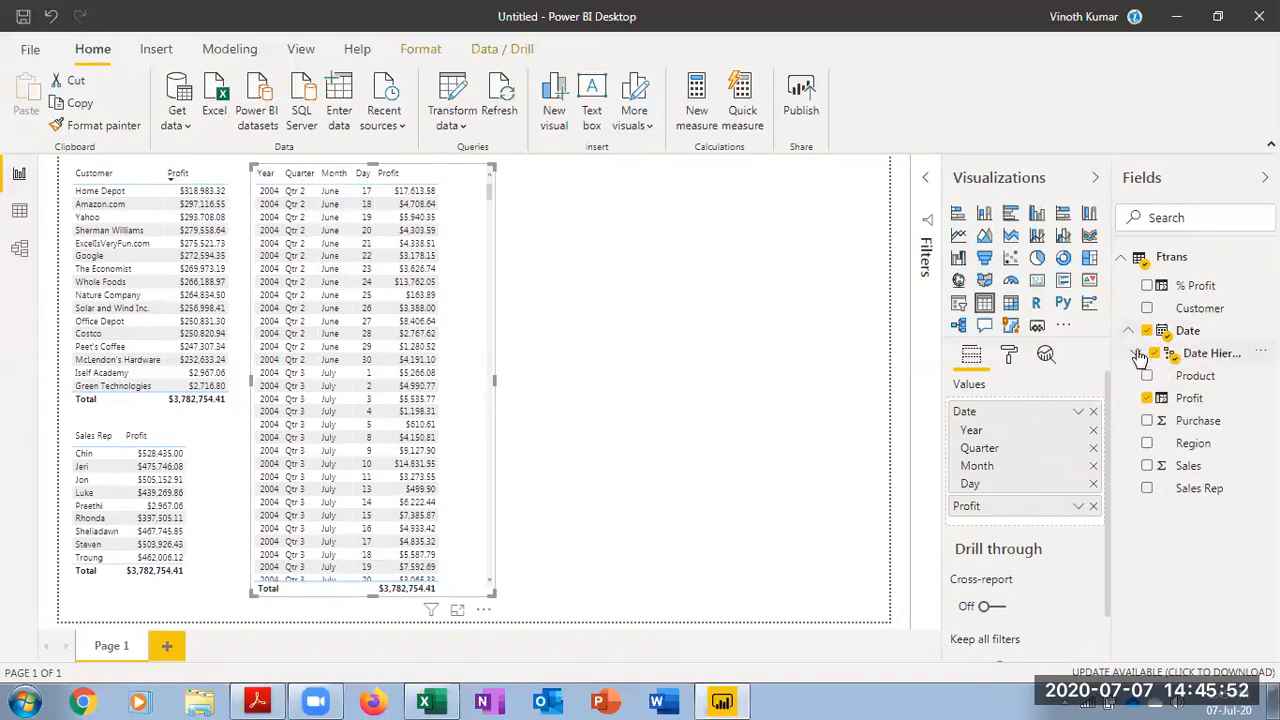
left_click(1136, 353)
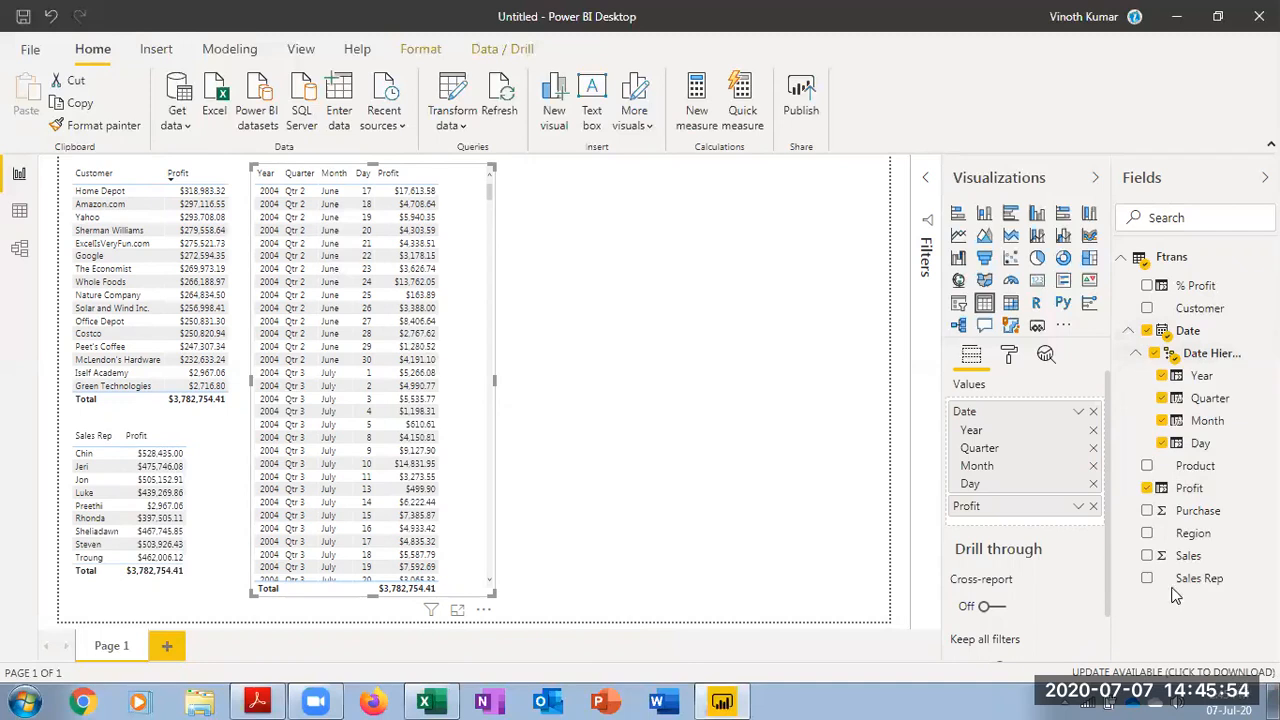
left_click(1161, 398)
left_click(1162, 421)
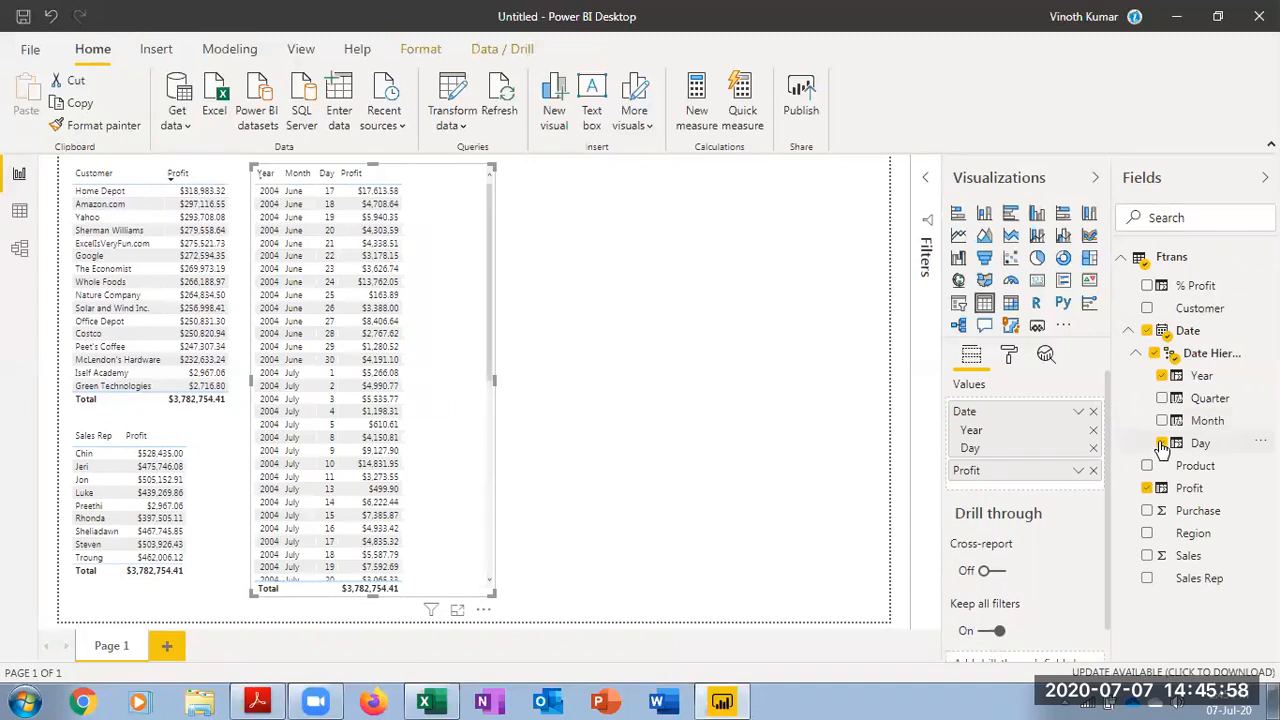
left_click(1161, 443)
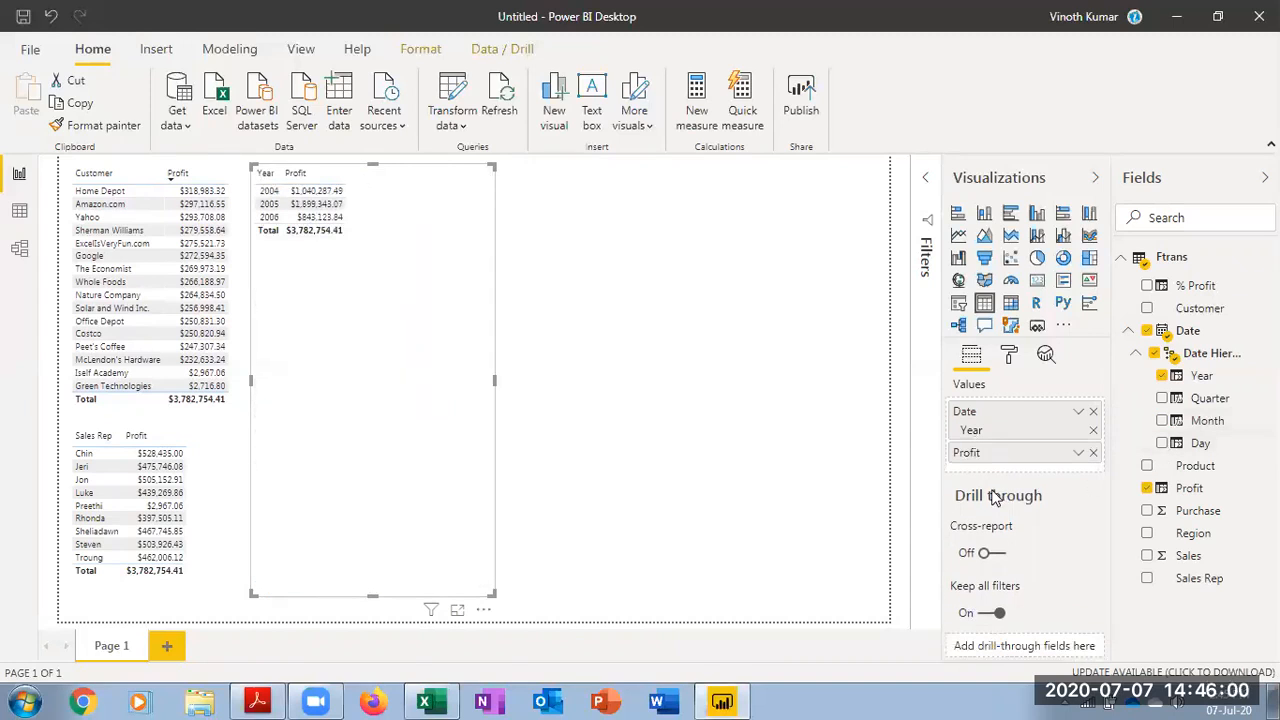
left_click_drag(488, 592, 369, 264)
left_click(555, 443)
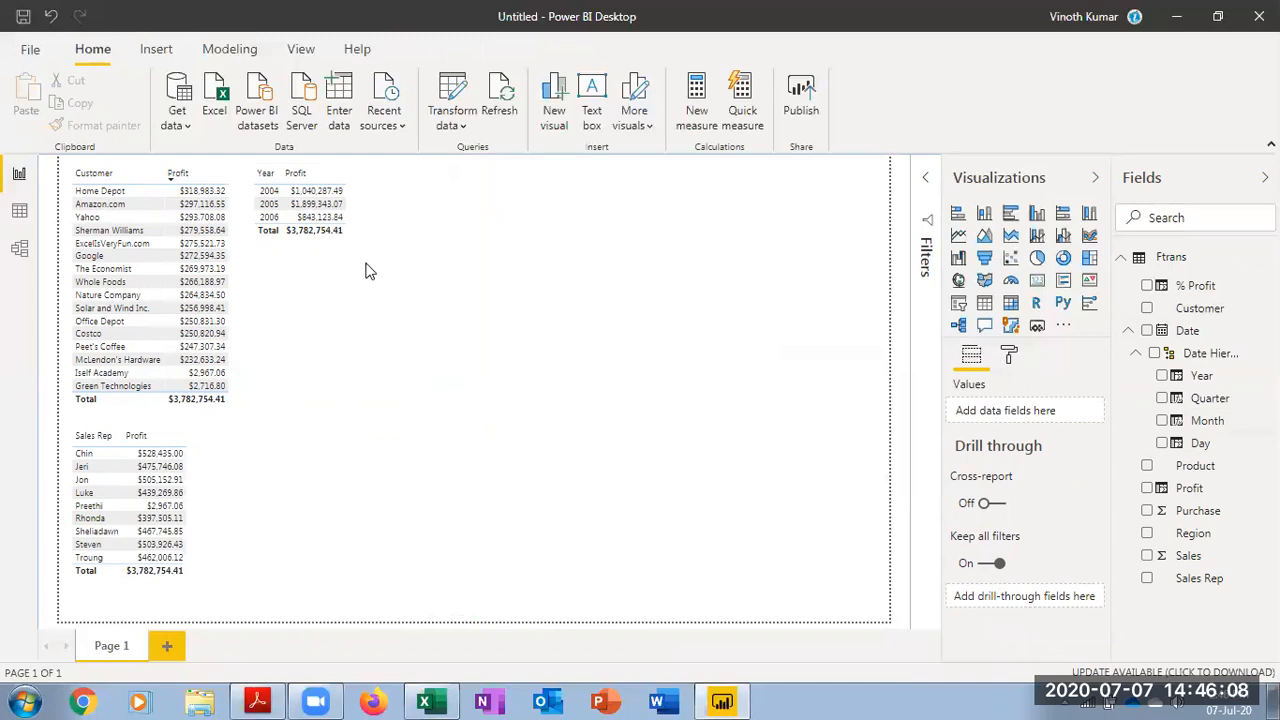
Duplicate the Year and Profit table and place the copy beside the original
left_click(358, 175)
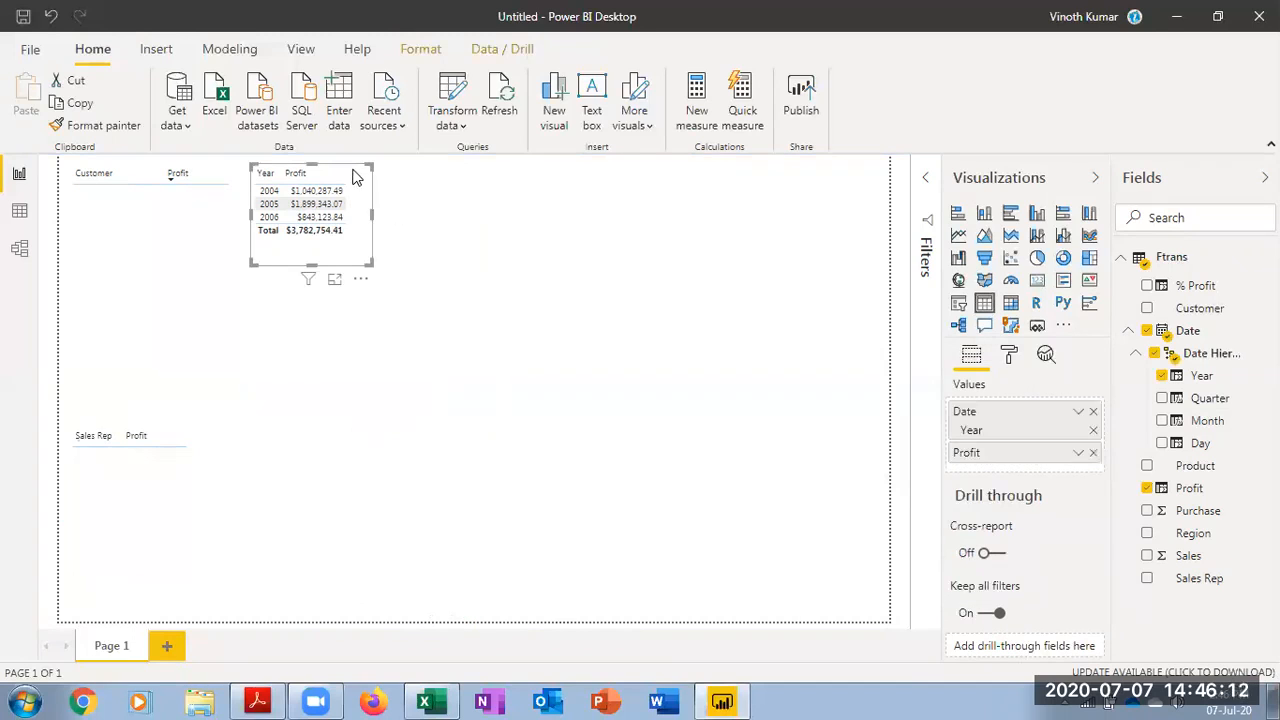
key("ctrl+c")
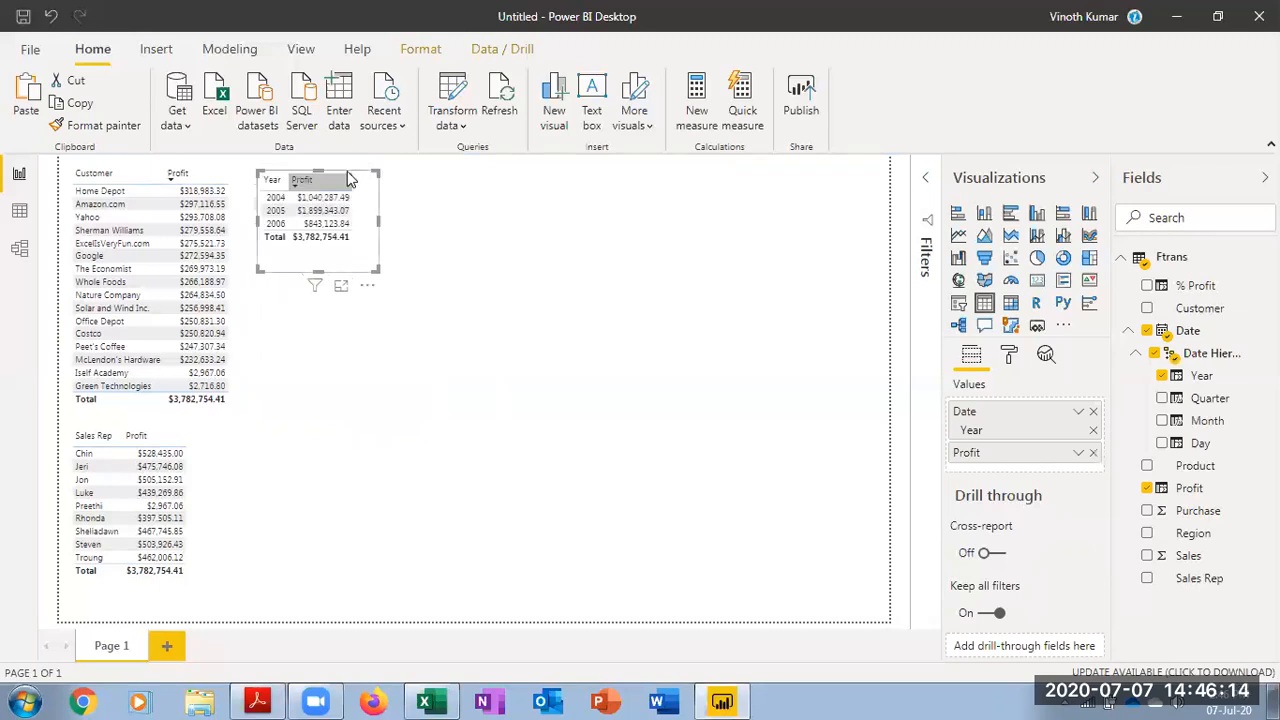
key("ctrl+v")
left_click_drag(358, 175, 480, 176)
Change the copied table to show Quarter followed by Profit instead of Year
left_click(1161, 376)
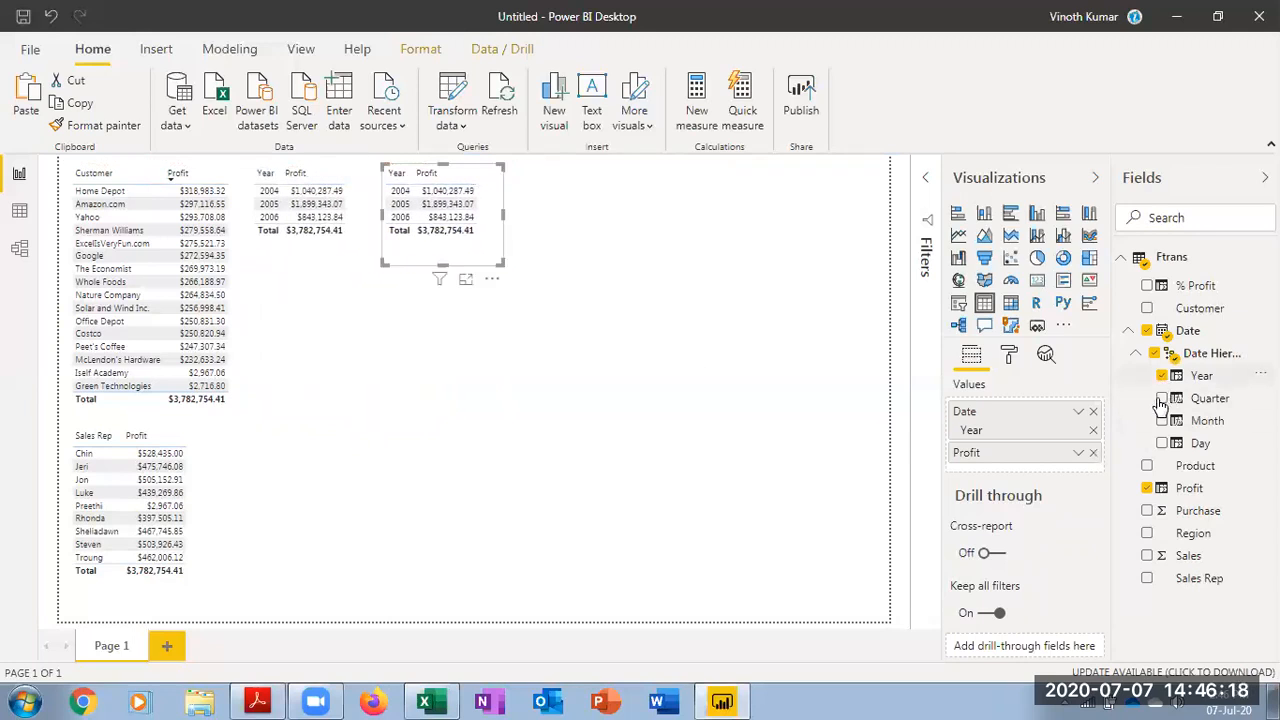
left_click(1162, 399)
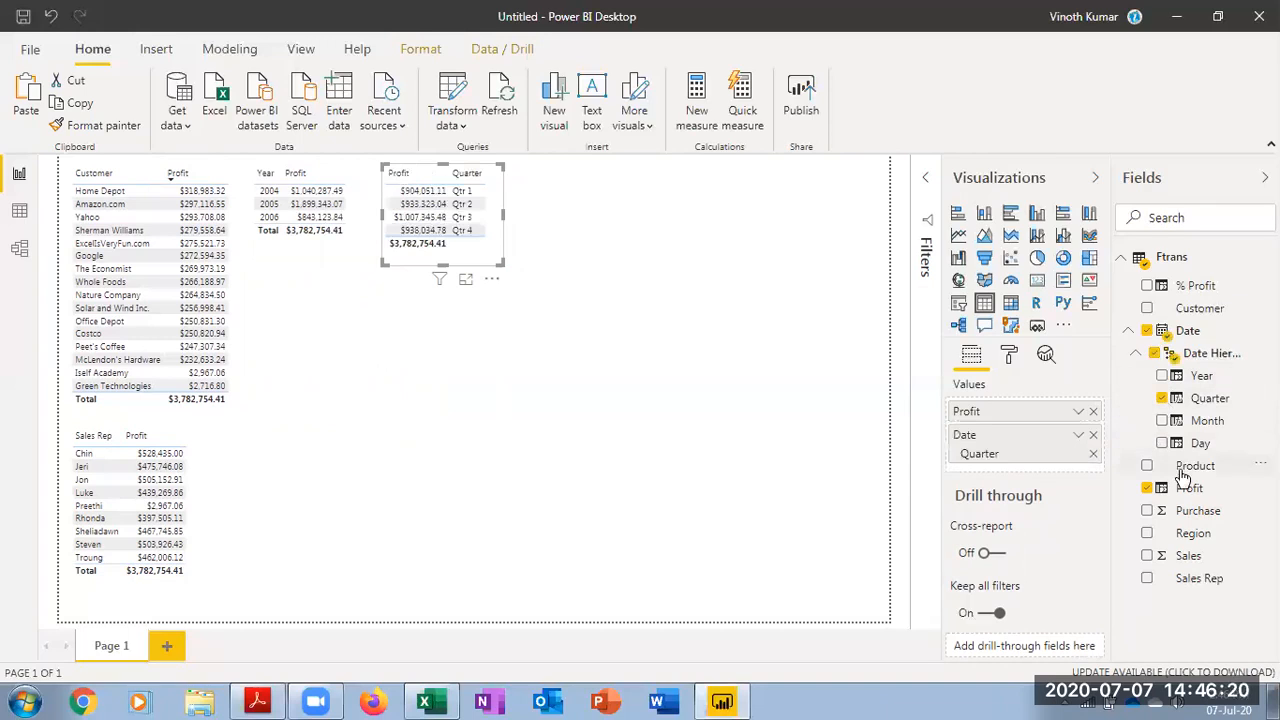
left_click(1148, 489)
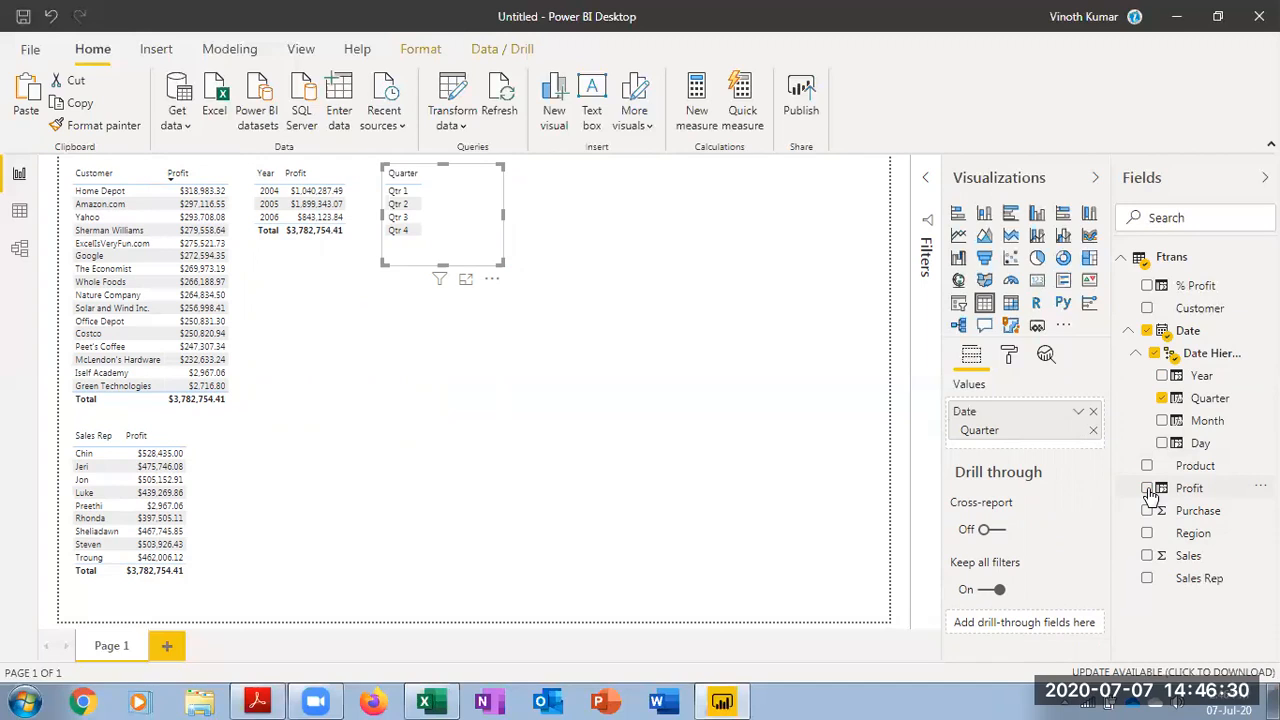
left_click(1147, 489)
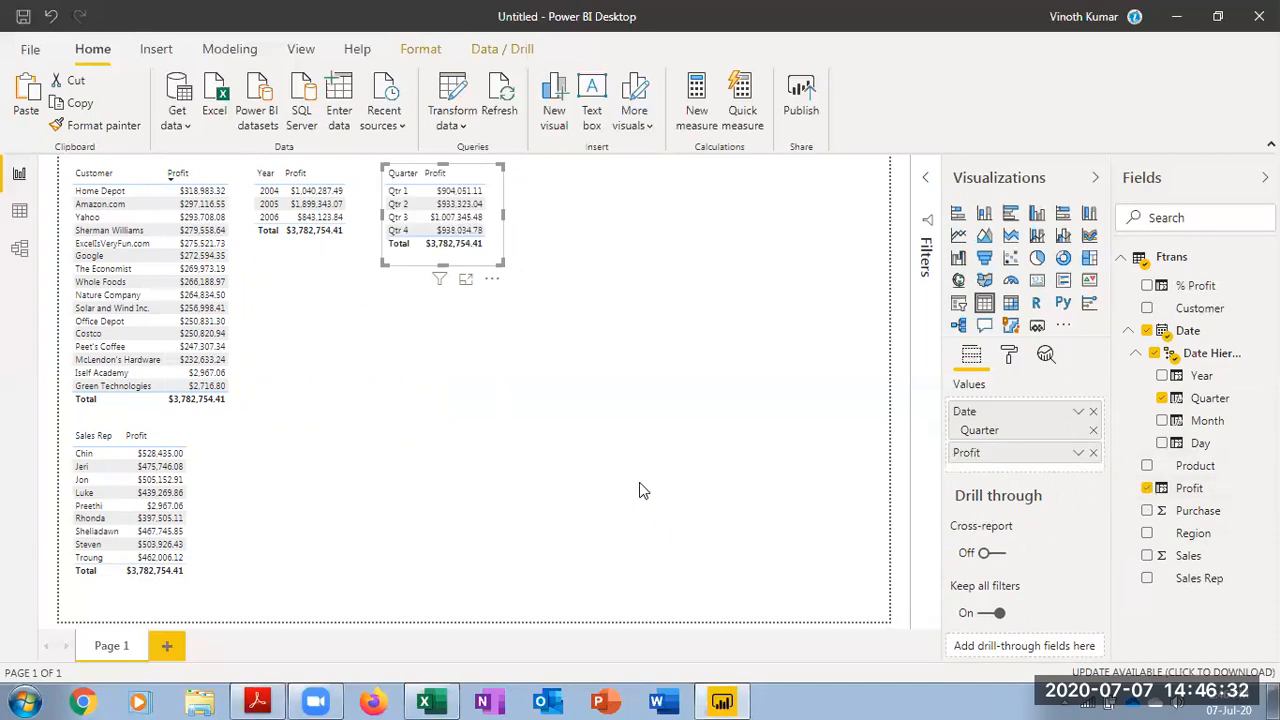
left_click_drag(500, 264, 500, 255)
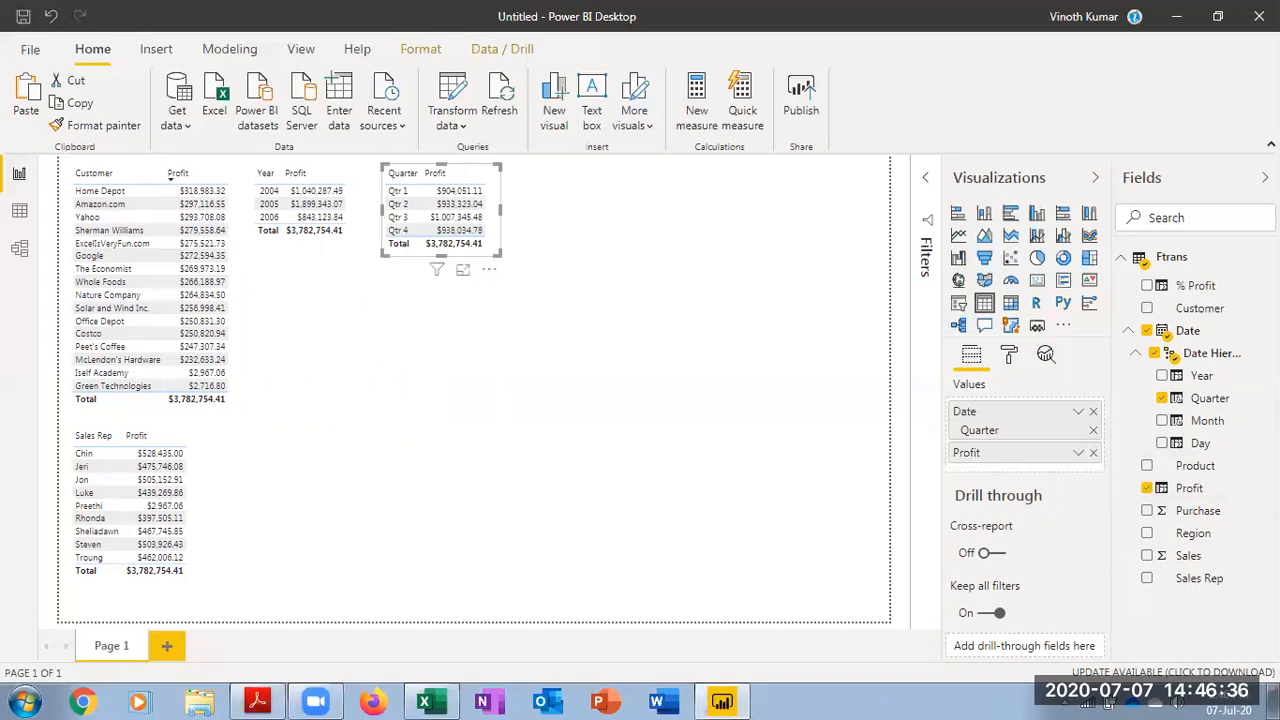
Add Year to the copied table so its columns read Year, Quarter, Profit, and resize it to fit
left_click(1162, 376)
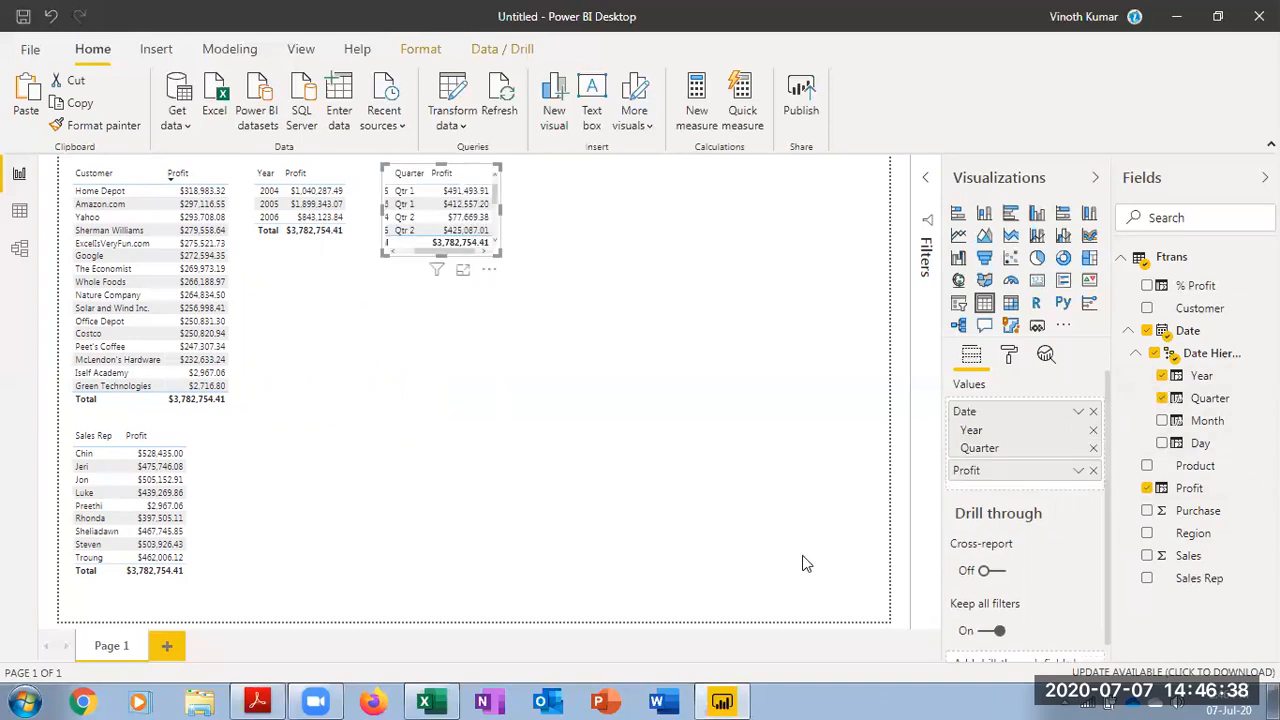
left_click_drag(500, 254, 554, 423)
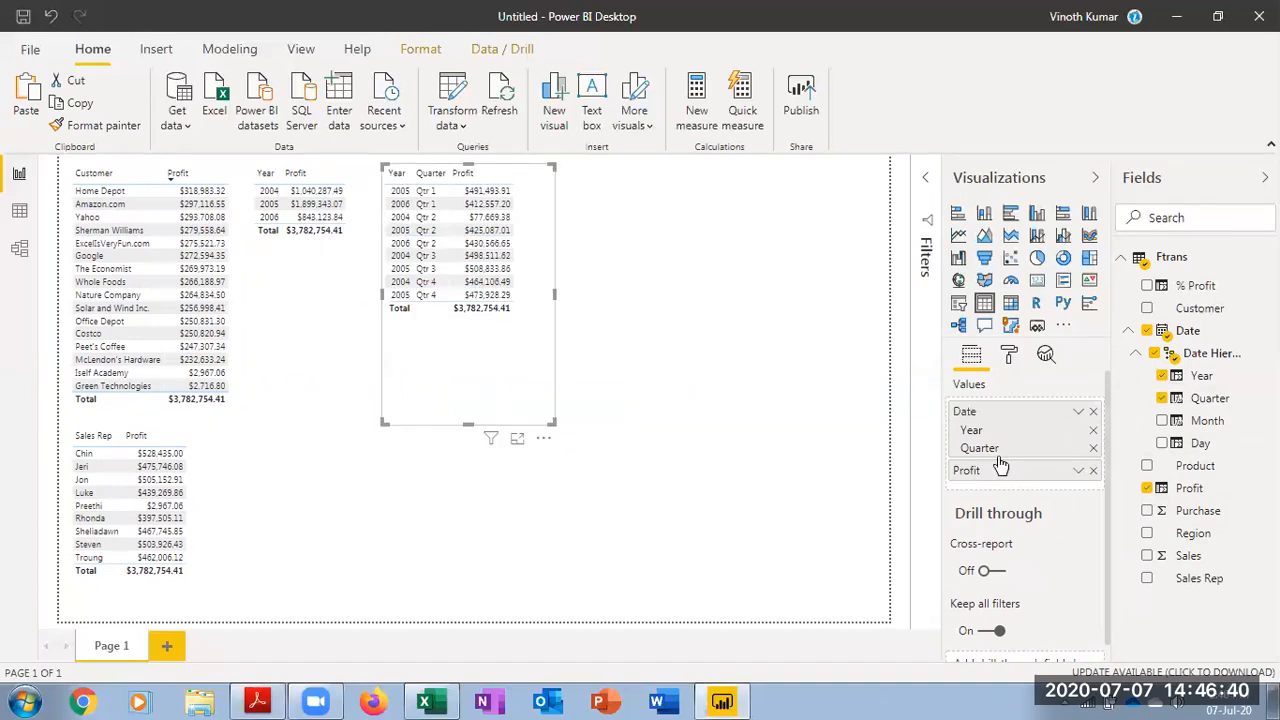
left_click(1162, 398)
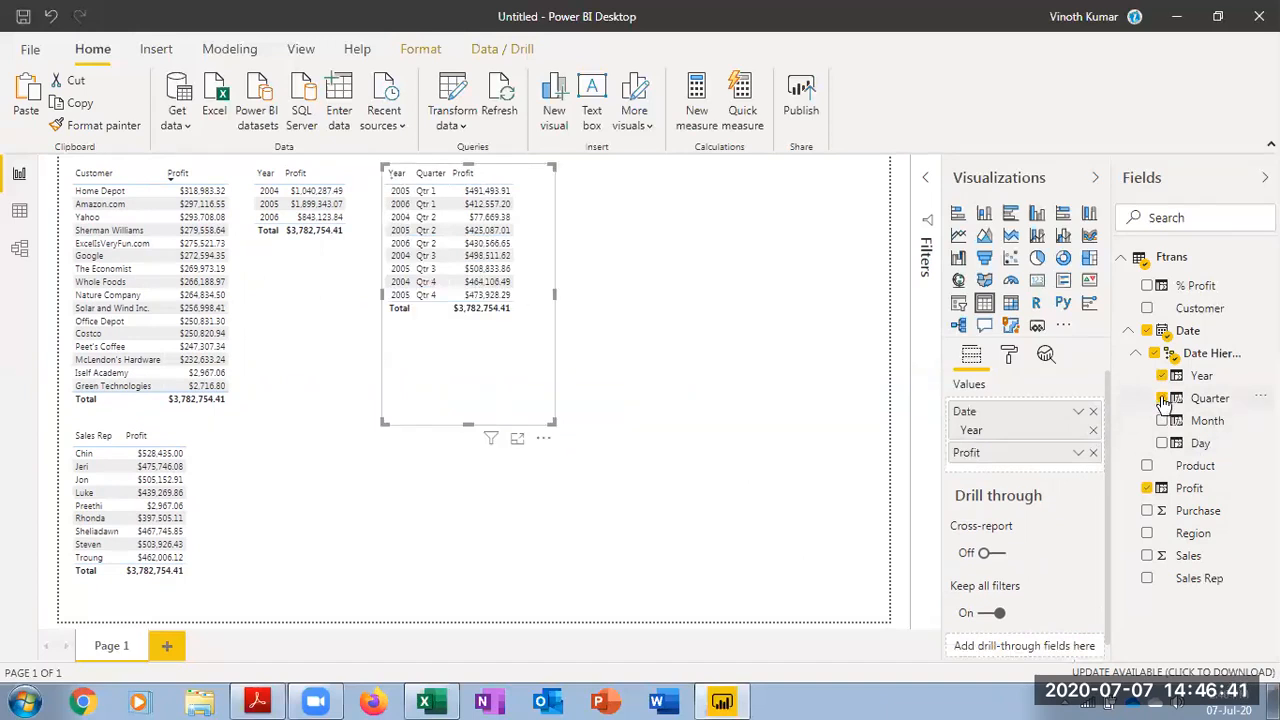
left_click(1146, 489)
left_click(1162, 398)
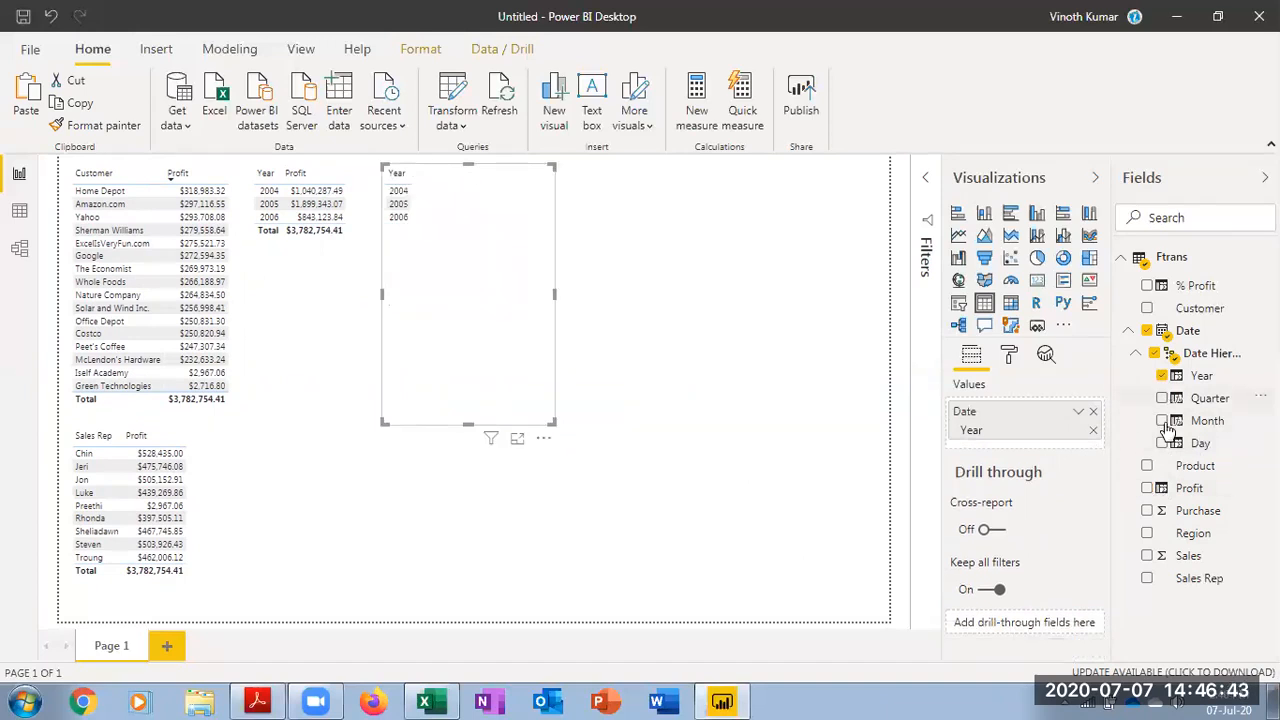
left_click(1147, 488)
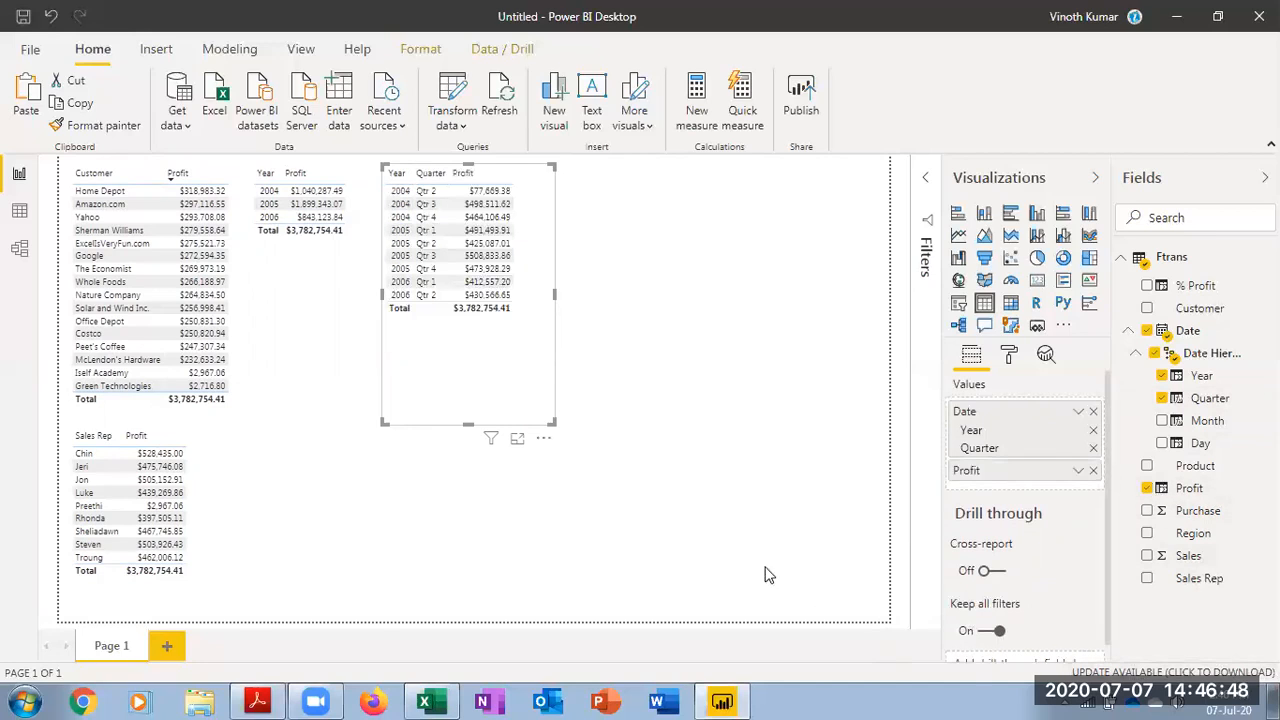
left_click_drag(556, 423, 549, 337)
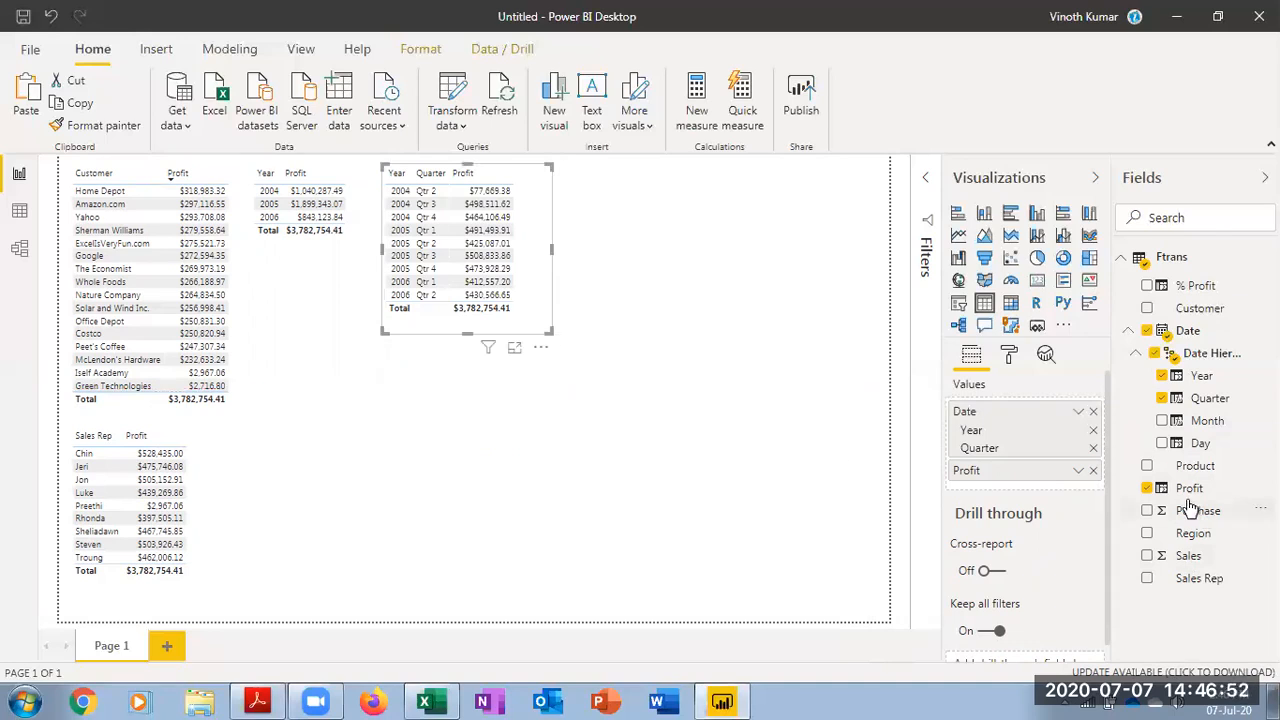
Try adding % Profit to the Year and Quarter table, widening it, then remove it again
left_click(1147, 285)
left_click_drag(551, 331, 600, 339)
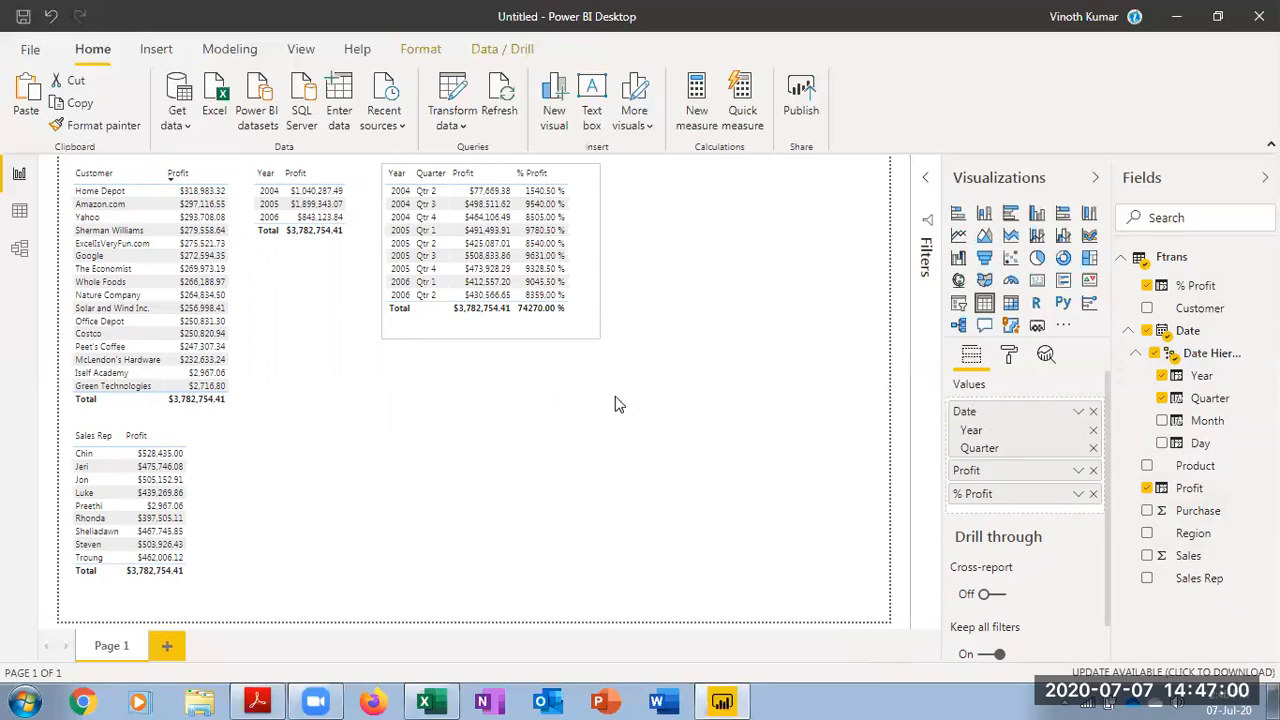
left_click(1147, 286)
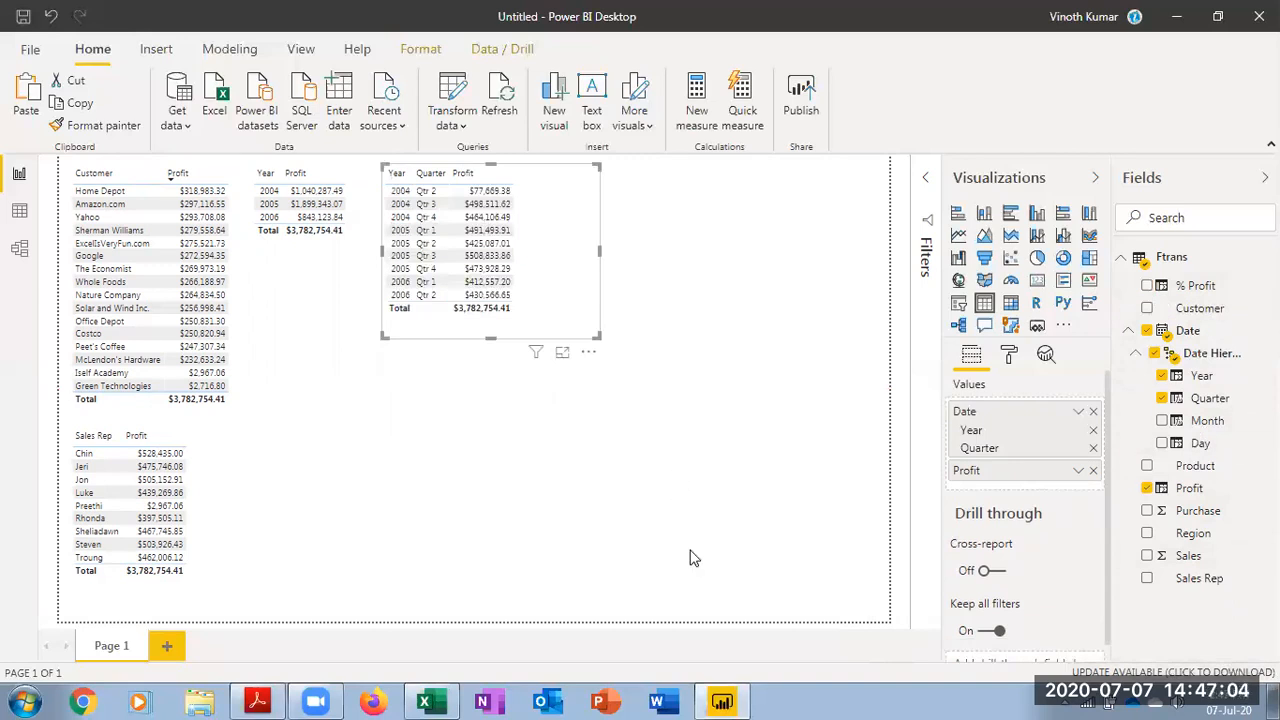
left_click_drag(599, 338, 541, 328)
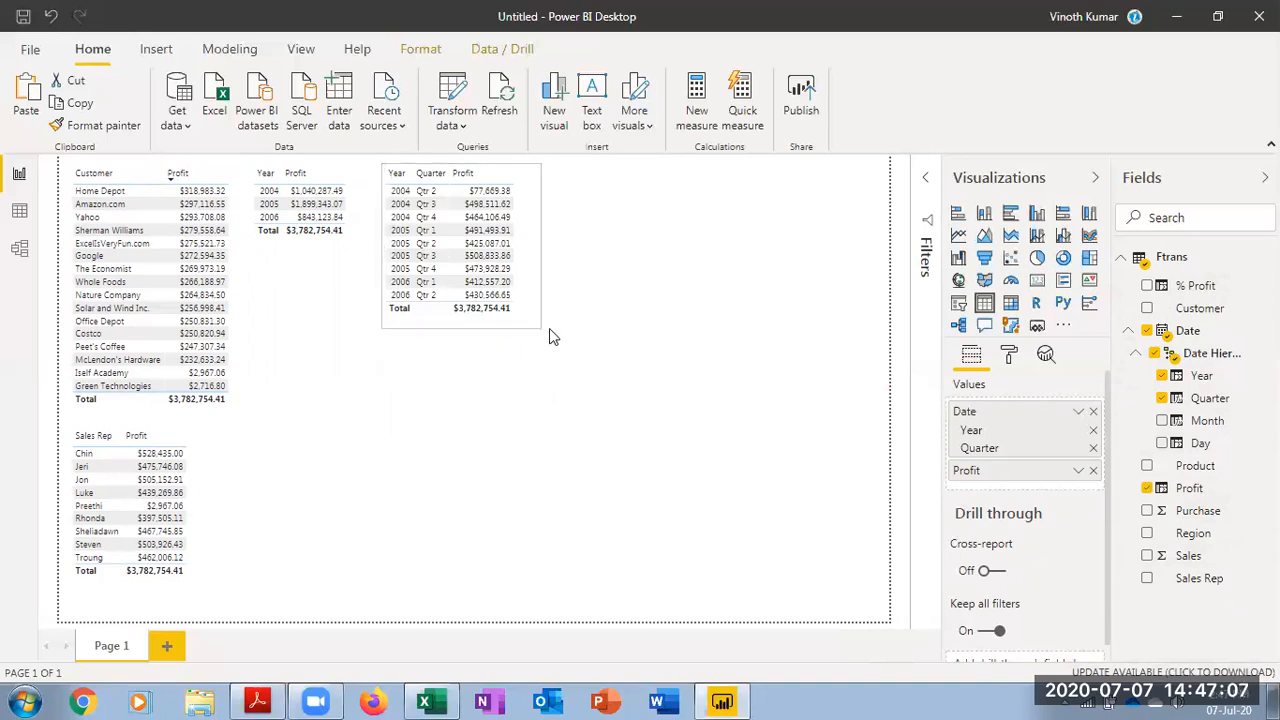
Create a new table visual with Year, Quarter, Month and Profit and enlarge it
left_click(800, 590)
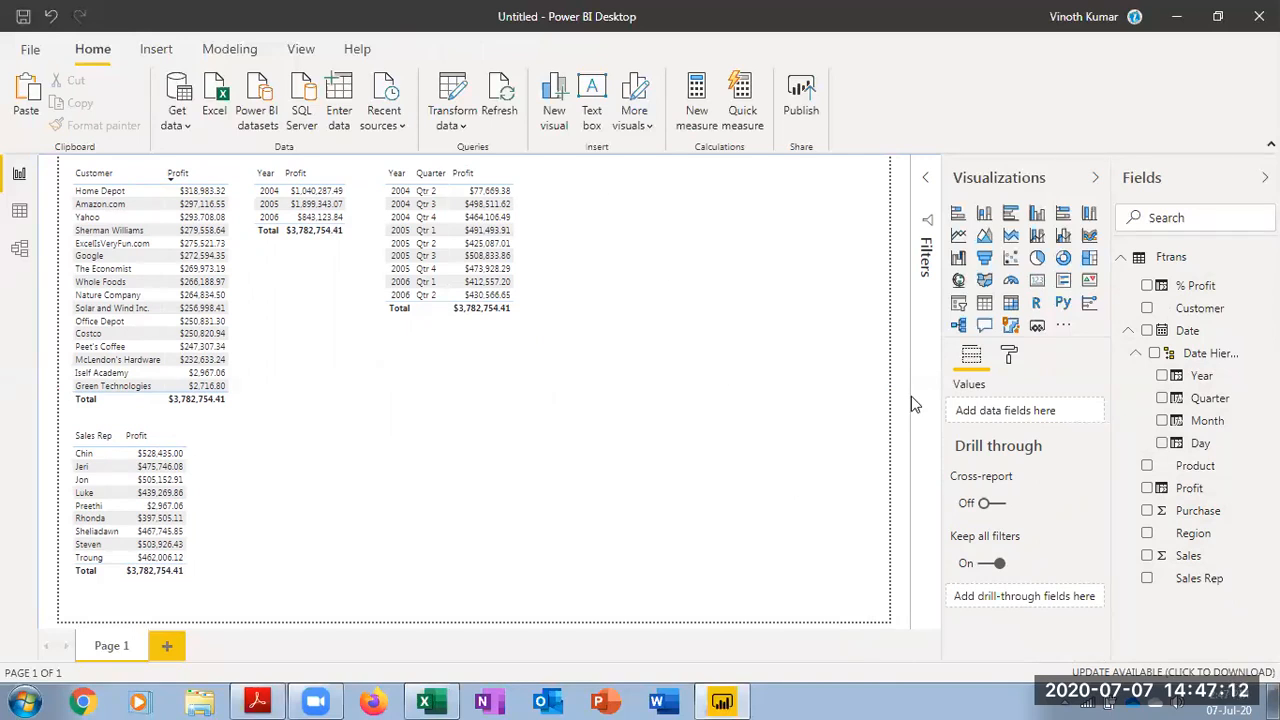
left_click(986, 305)
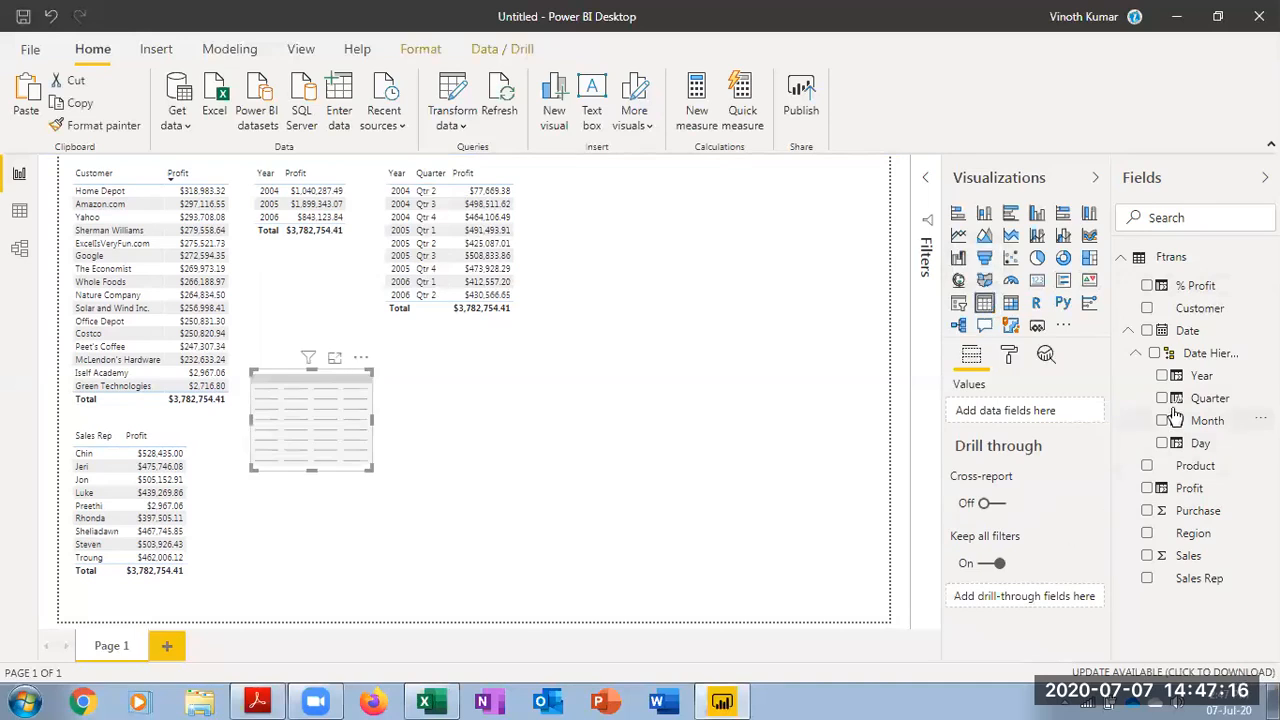
left_click(1162, 376)
left_click(1162, 398)
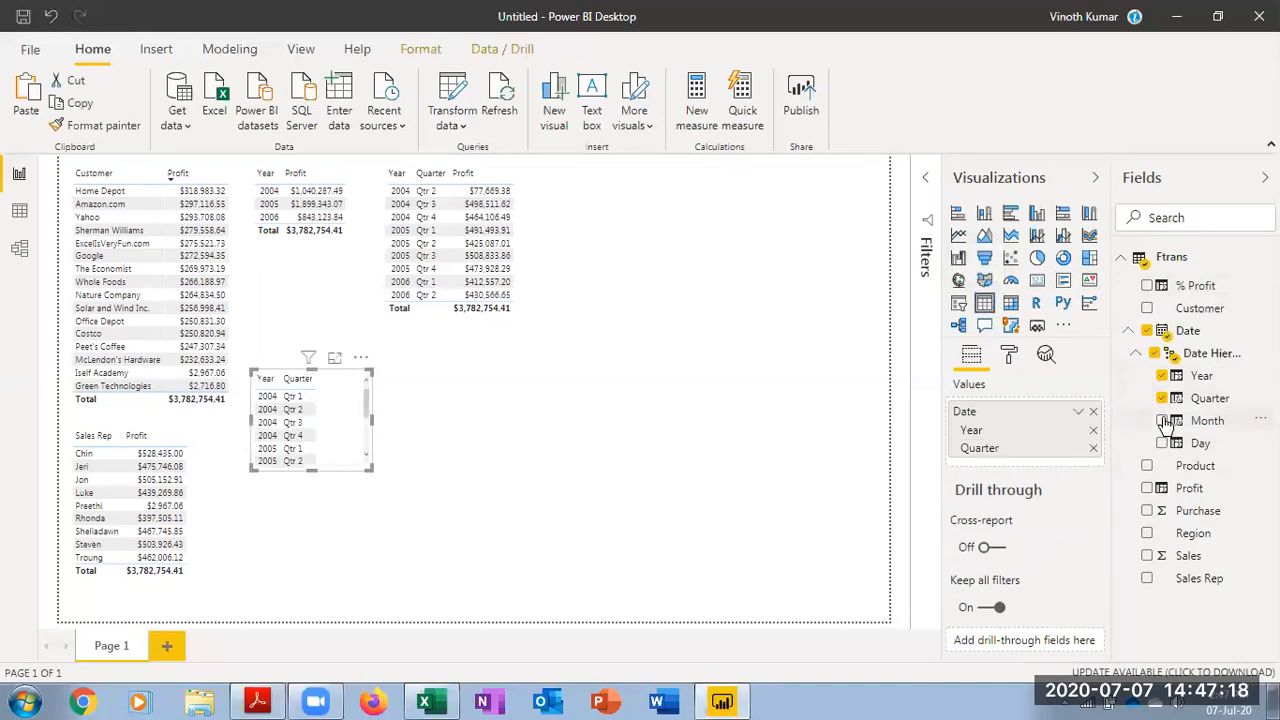
left_click(1162, 420)
left_click(1147, 488)
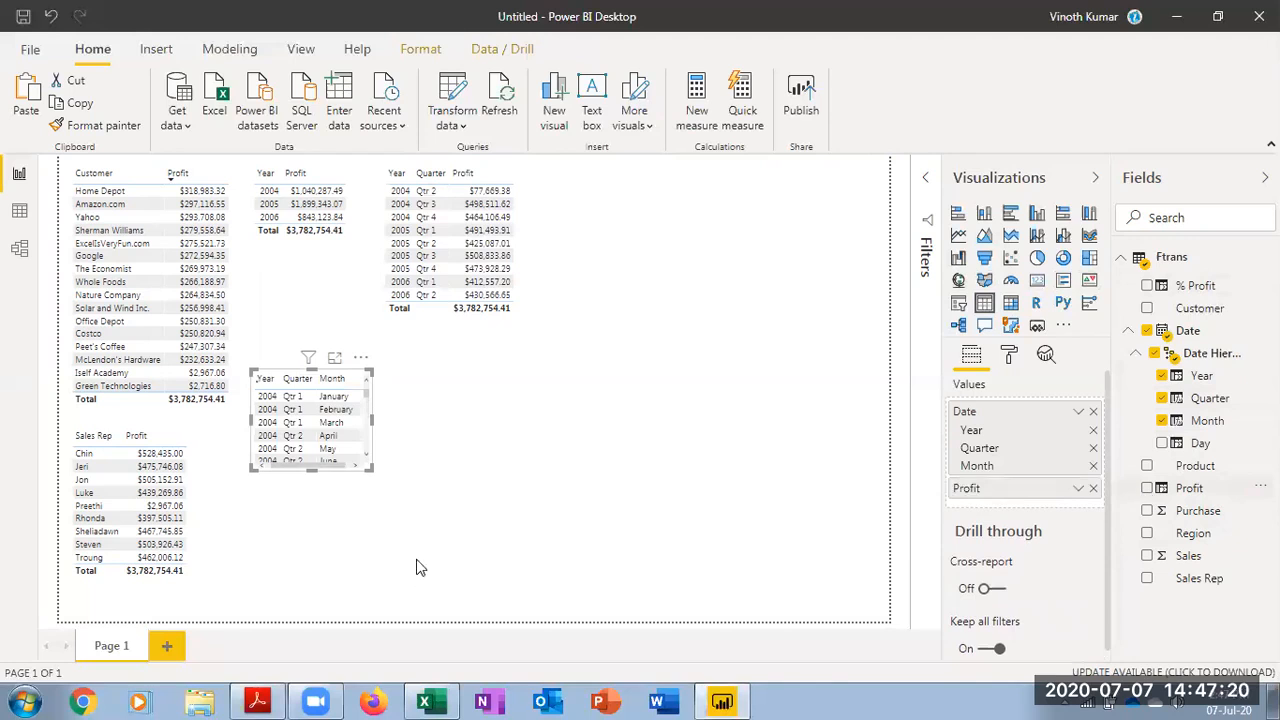
left_click_drag(370, 467, 471, 618)
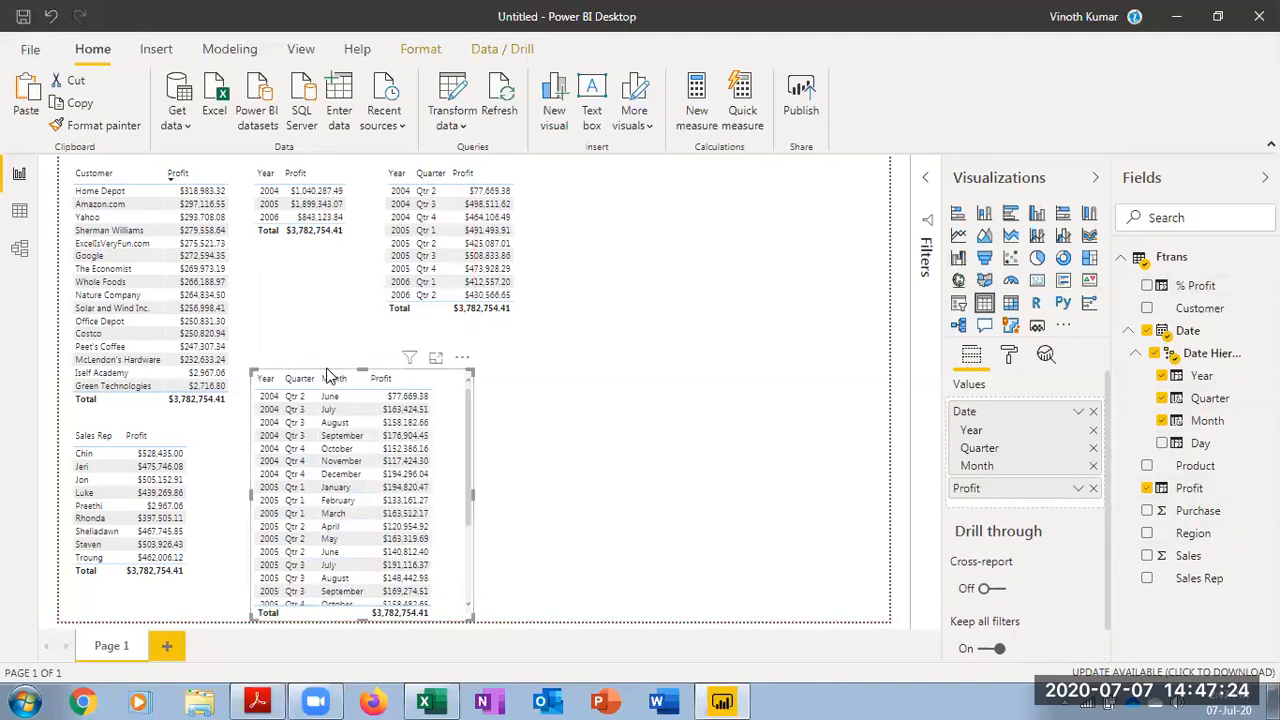
left_click(660, 394)
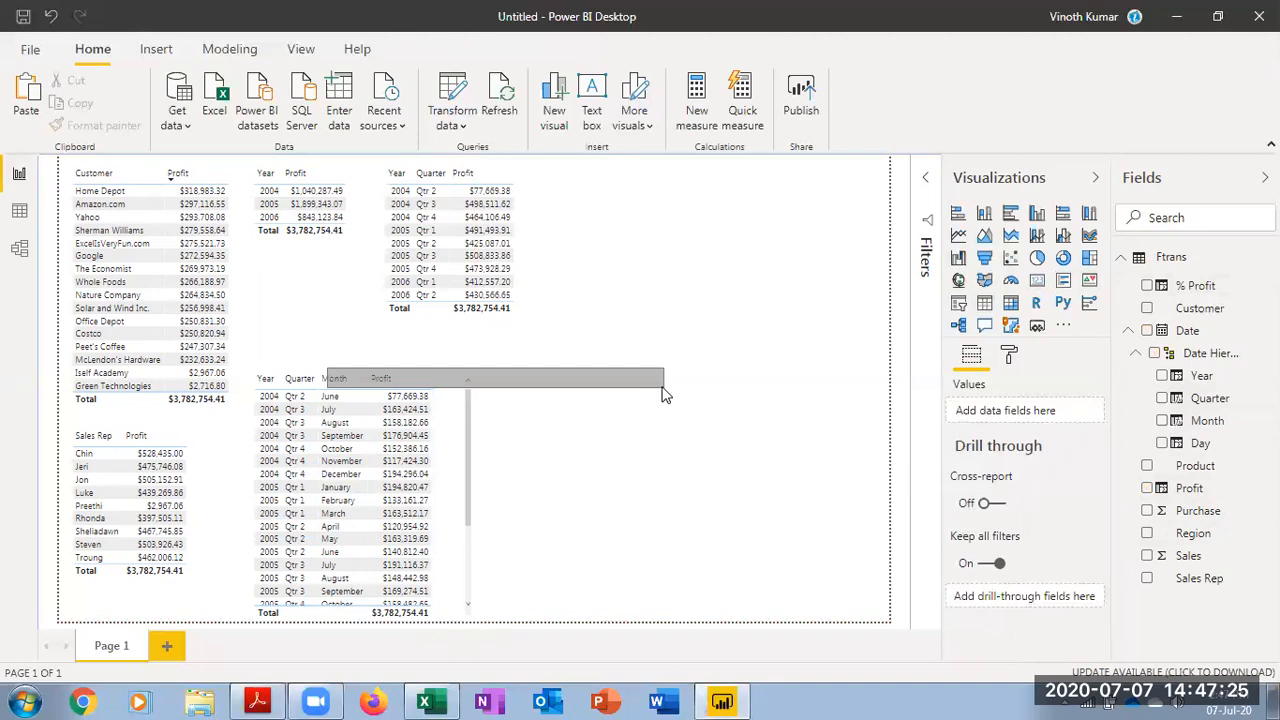
Move the monthly profit table to the upper right of the page and lengthen it to show all rows
left_click(456, 384)
left_click_drag(456, 375, 771, 177)
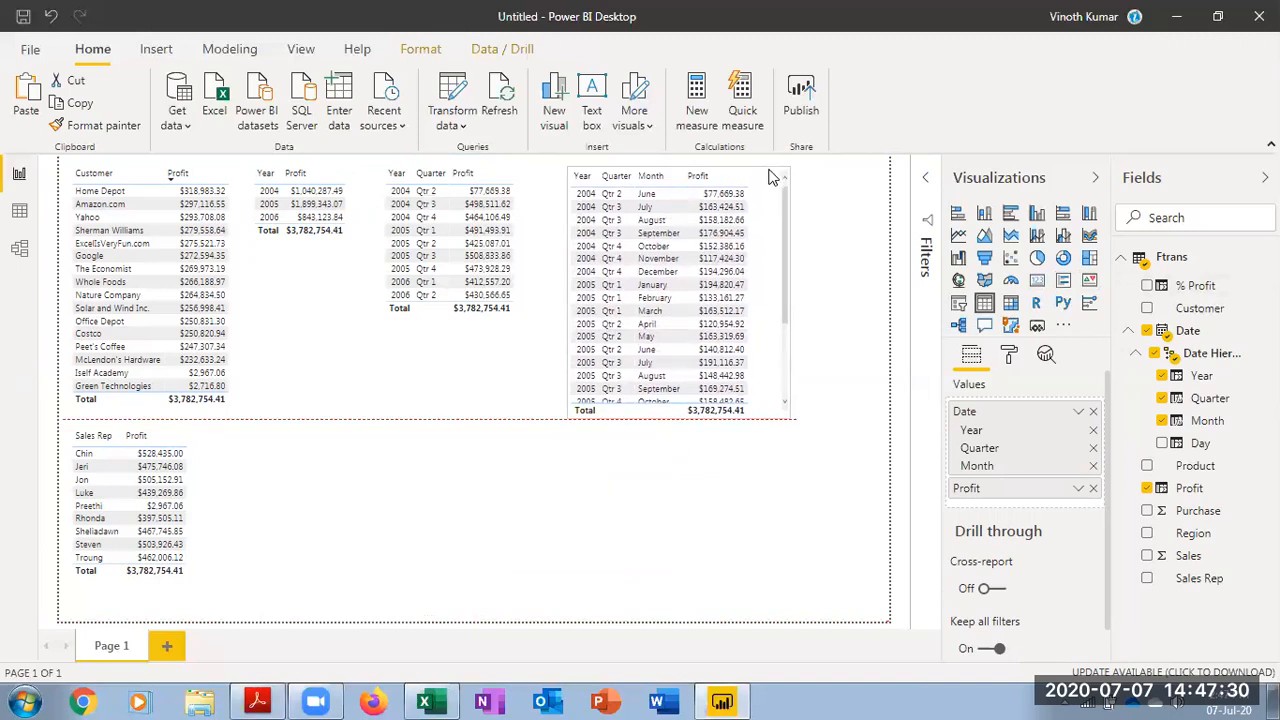
left_click_drag(787, 416, 788, 545)
left_click_drag(787, 608, 766, 543)
left_click(833, 477)
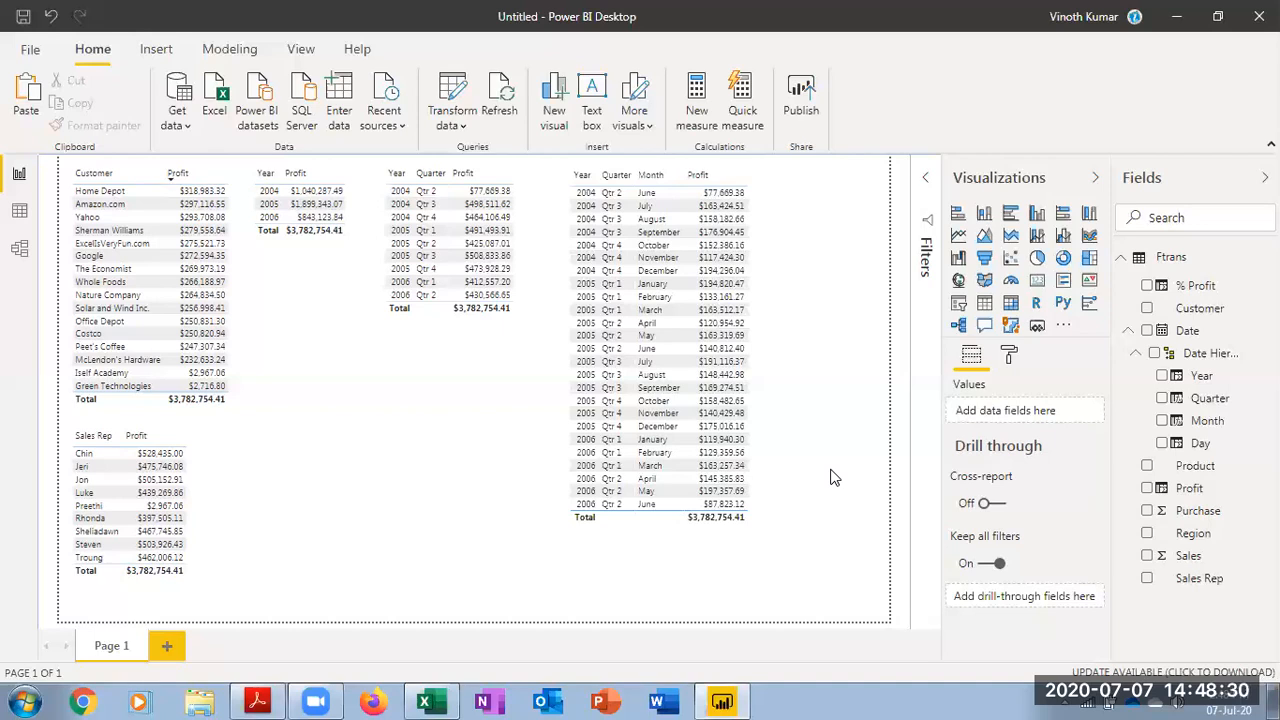
Open the Ftrans table in data view, then switch to Excel
left_click(19, 211)
left_click(228, 49)
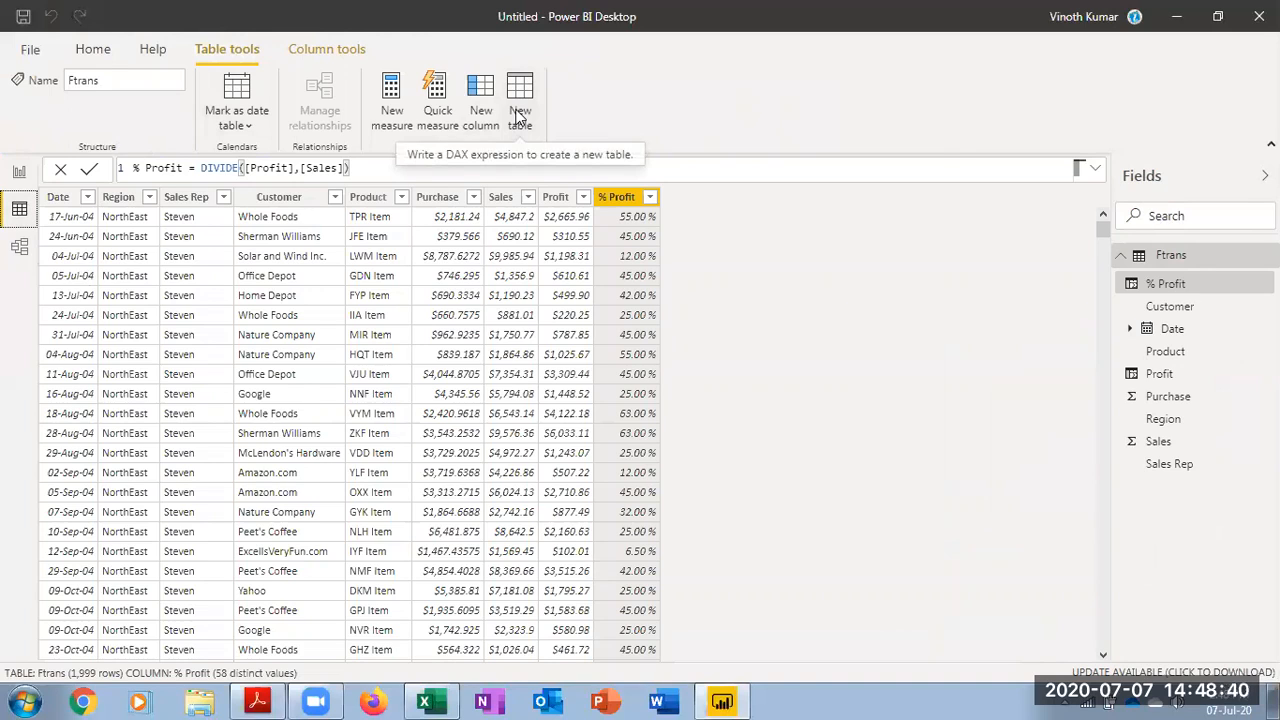
left_click(430, 701)
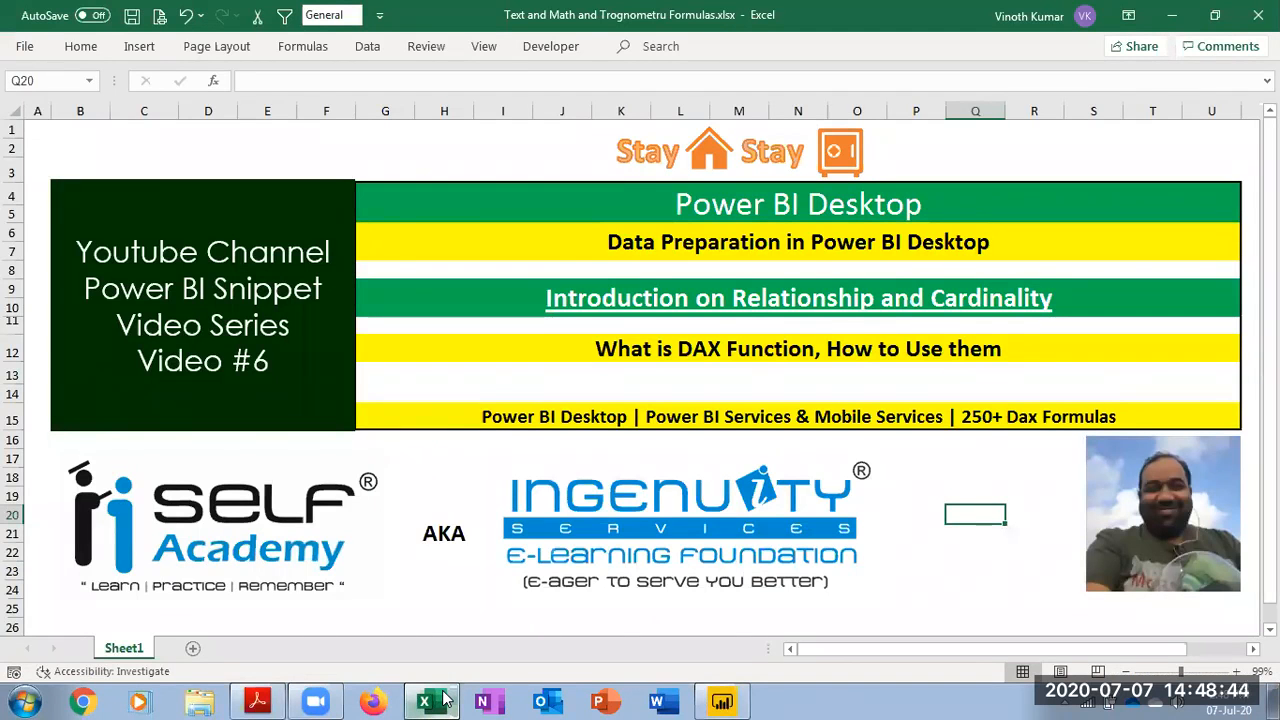